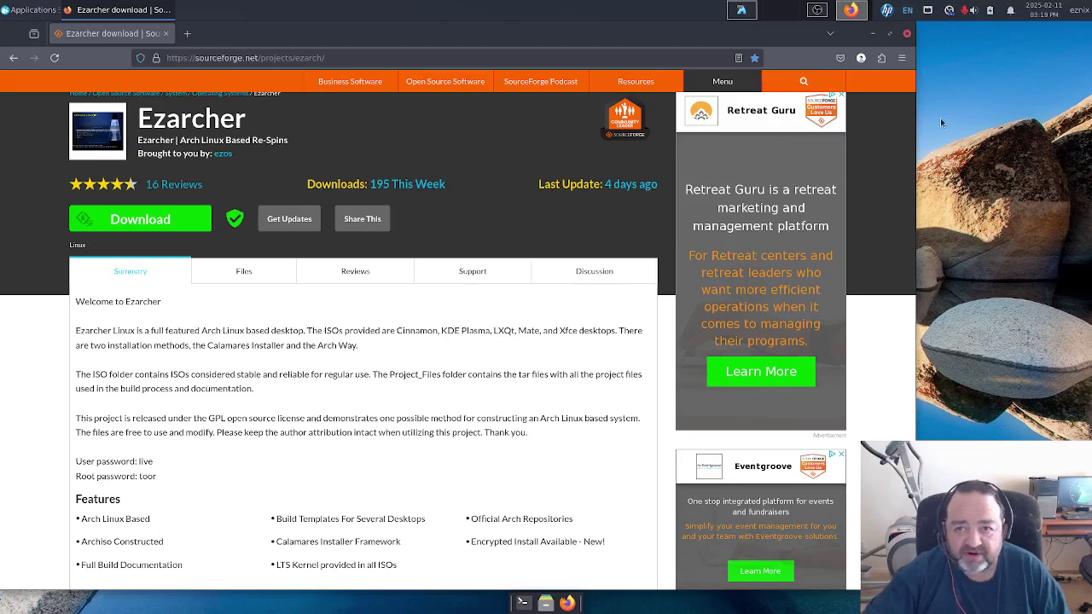
Switch to the running Ezarcher Clone virtual machine
left_click(741, 10)
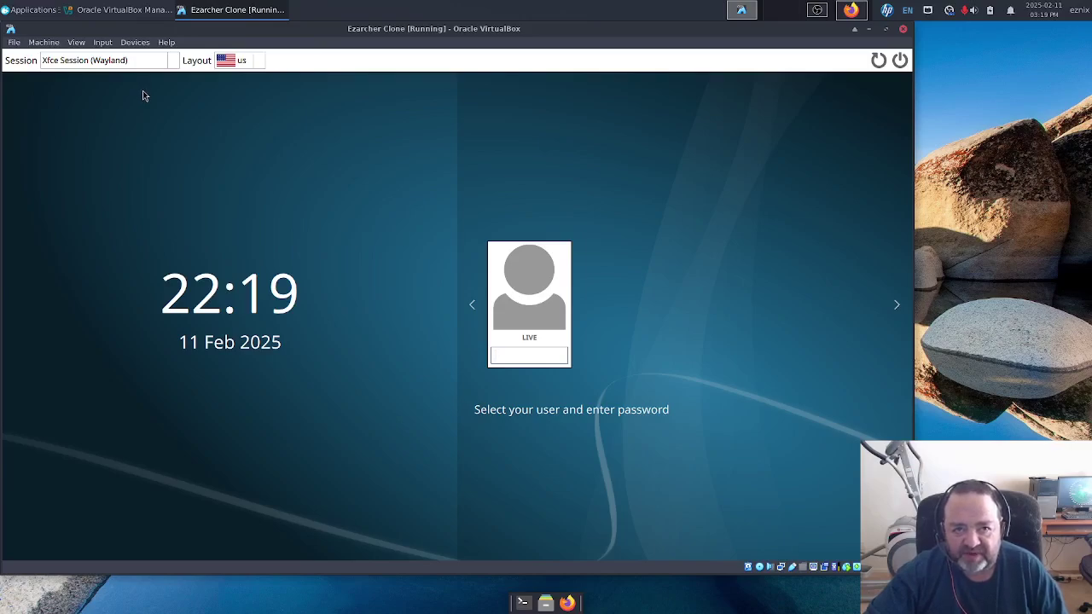
Choose the plain Xfce Session and log in as the LIVE user with its password
left_click(165, 62)
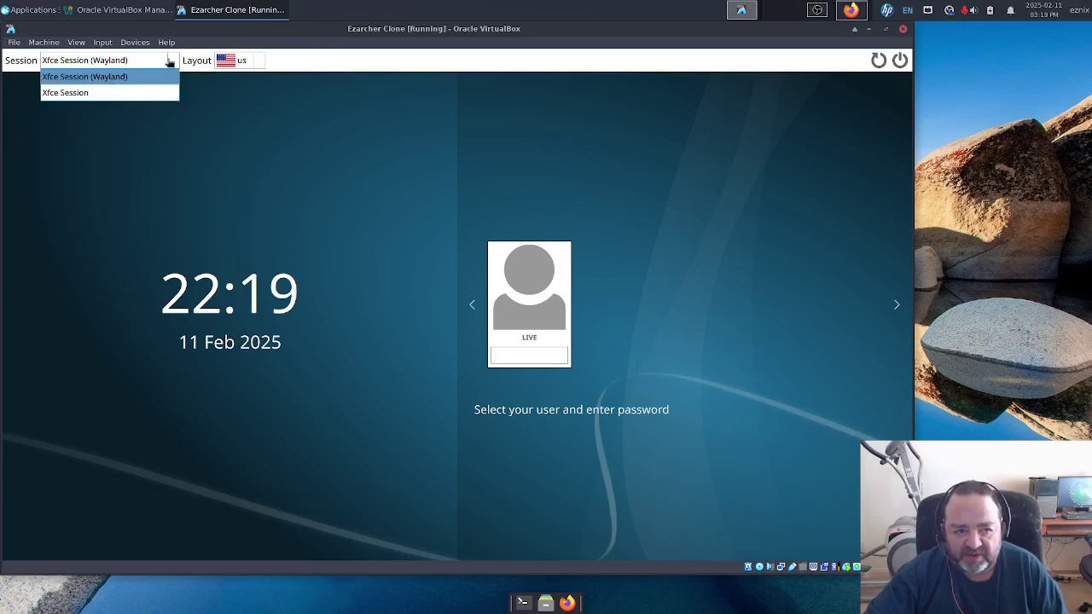
left_click(88, 95)
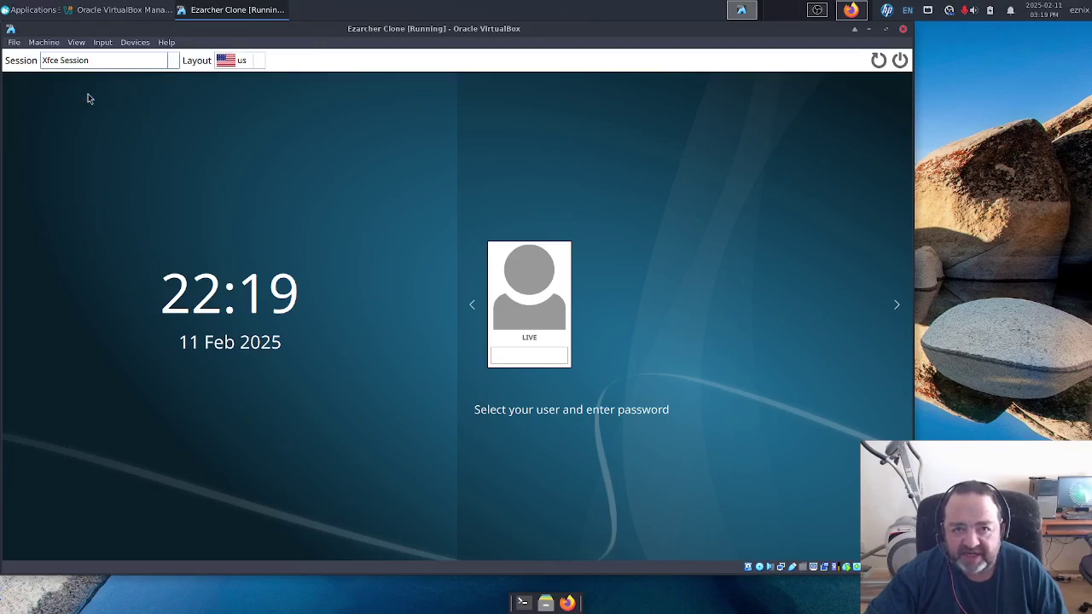
left_click(501, 353)
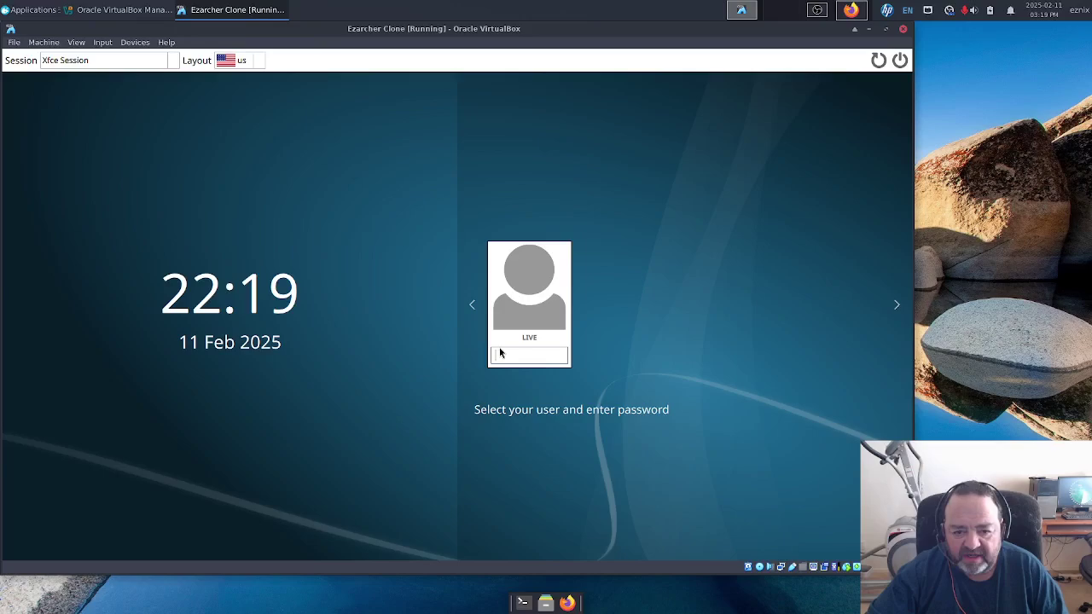
type("liv")
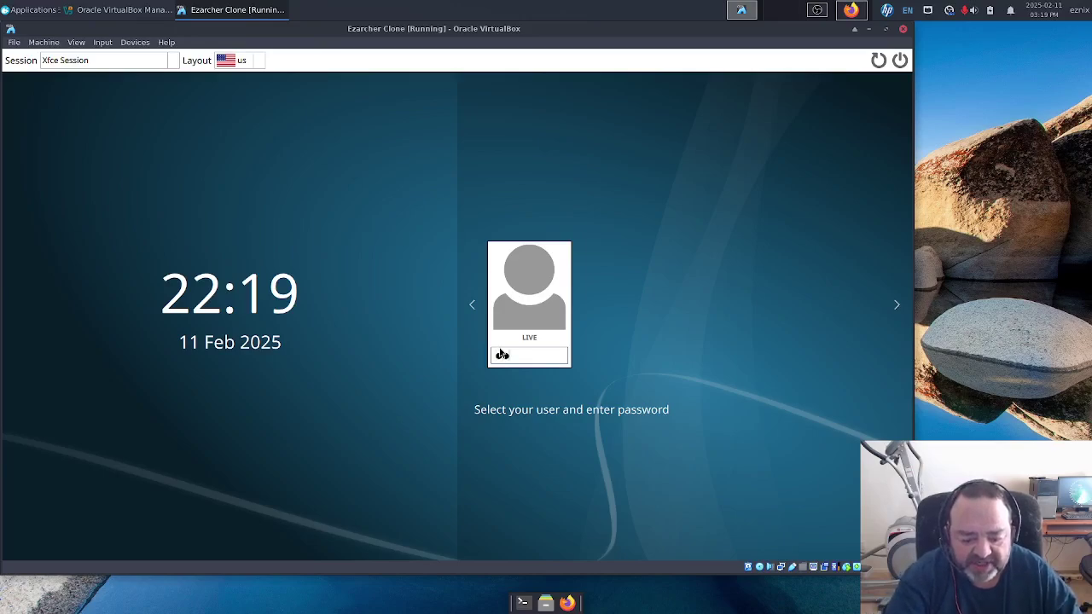
type("e")
key("Return")
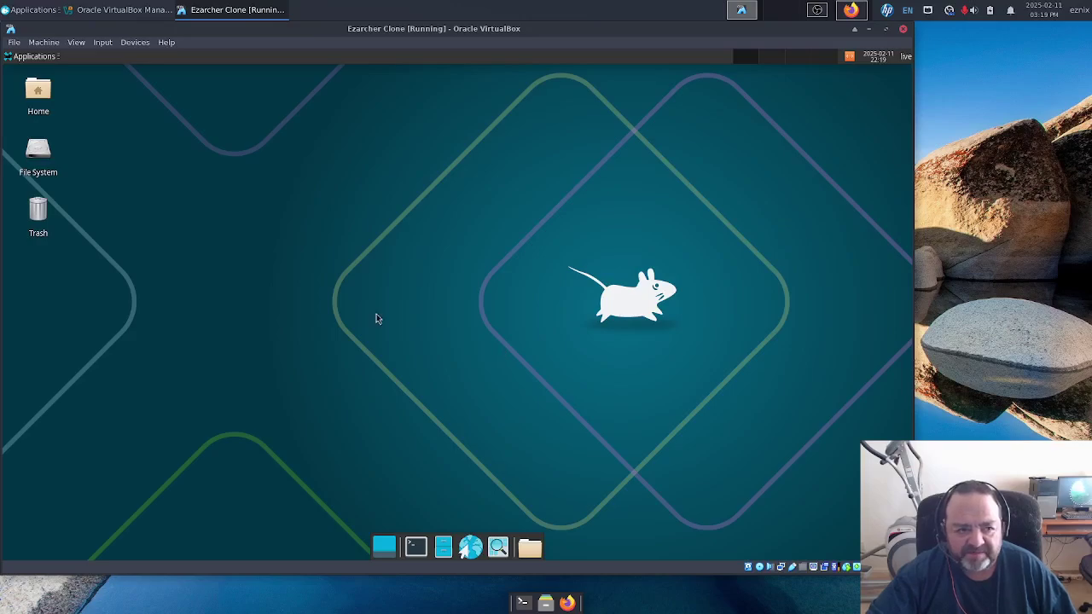
left_click(39, 58)
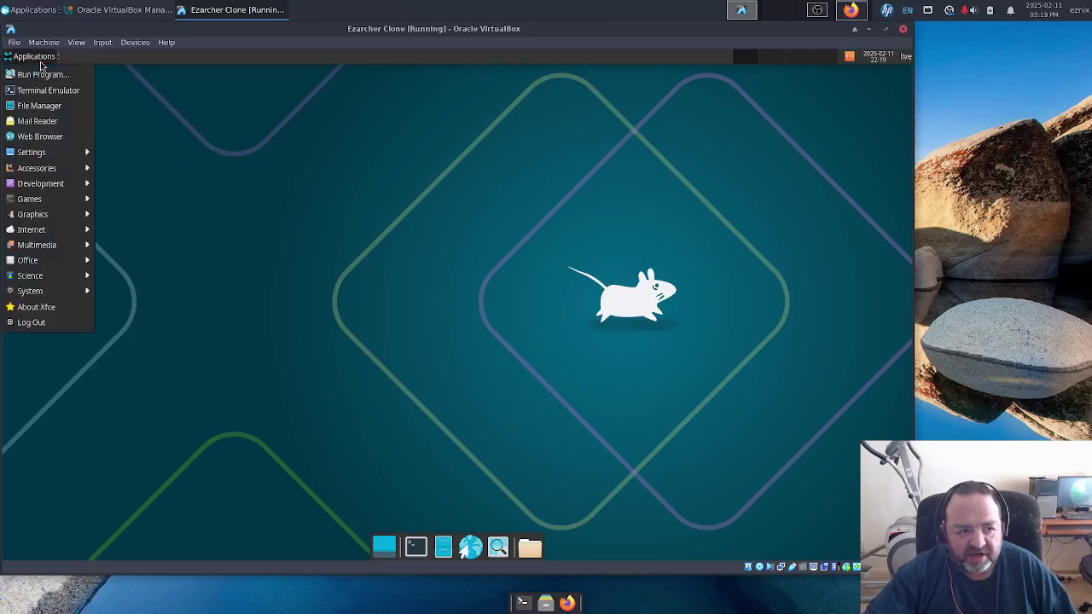
left_click(35, 312)
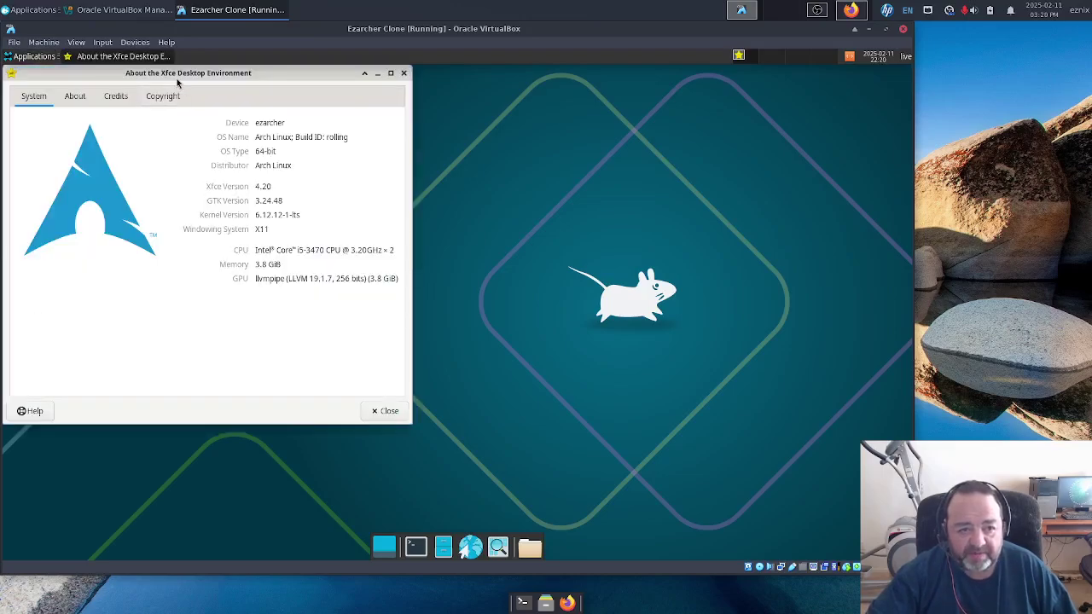
left_click_drag(194, 79, 457, 111)
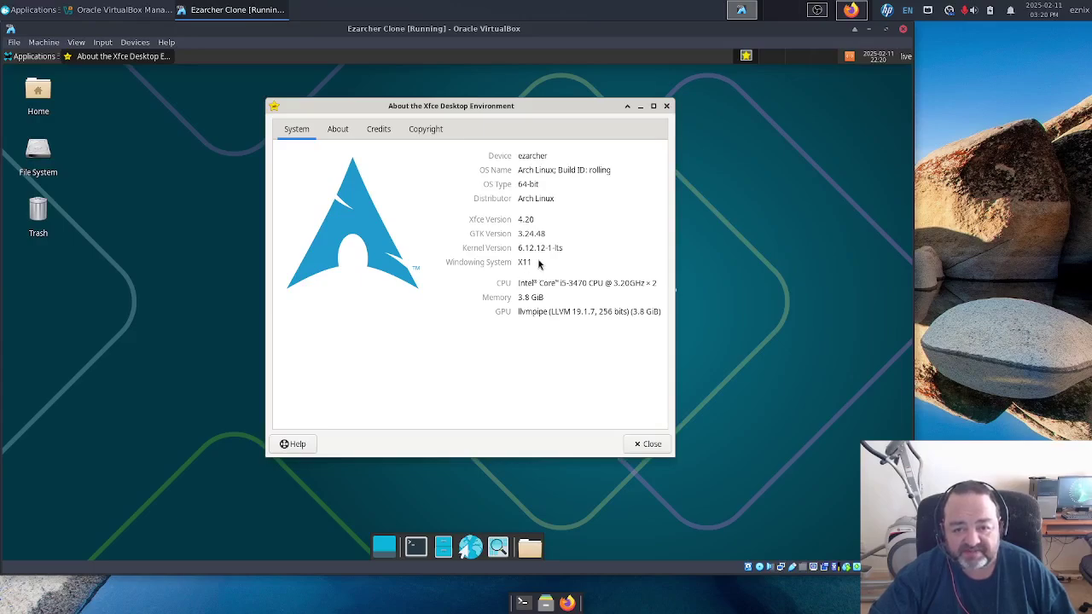
left_click(666, 106)
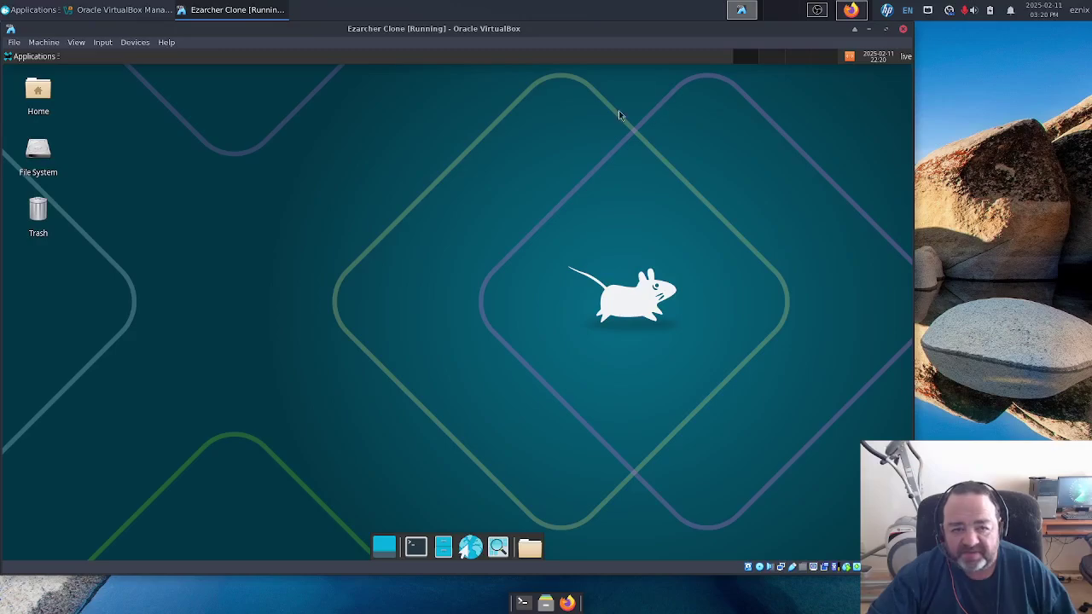
Launch Install System from Applications > System and authorize it with the password
left_click(22, 60)
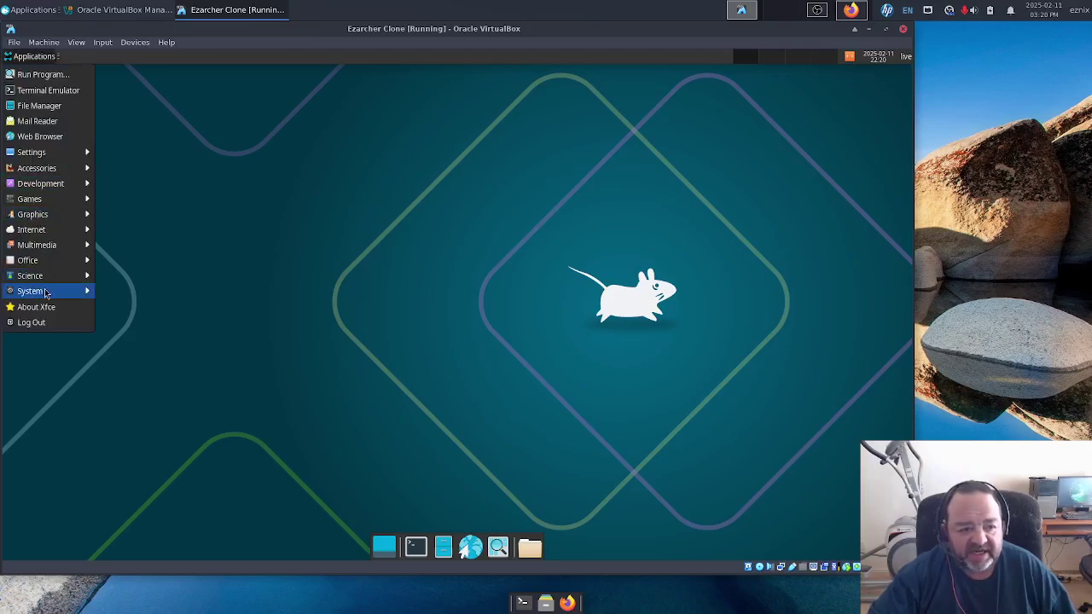
mouse_move(46, 291)
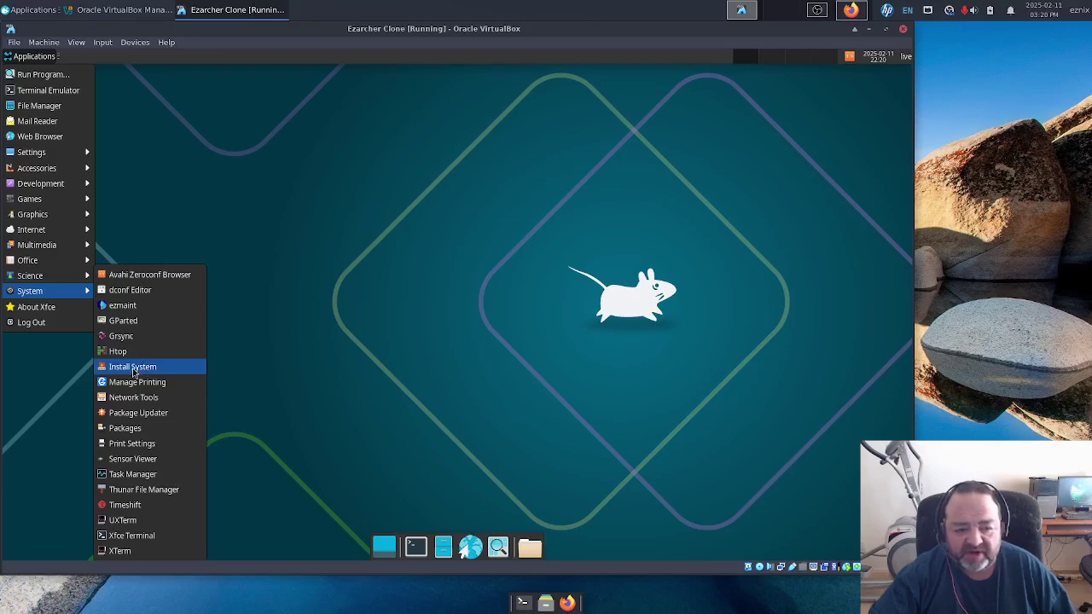
left_click(132, 368)
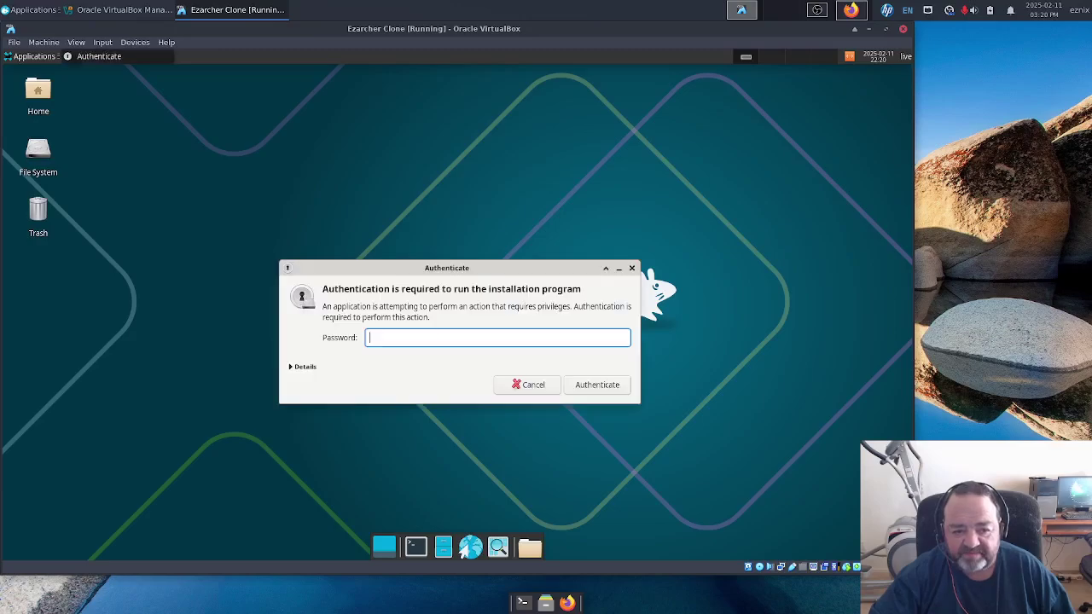
type("liv")
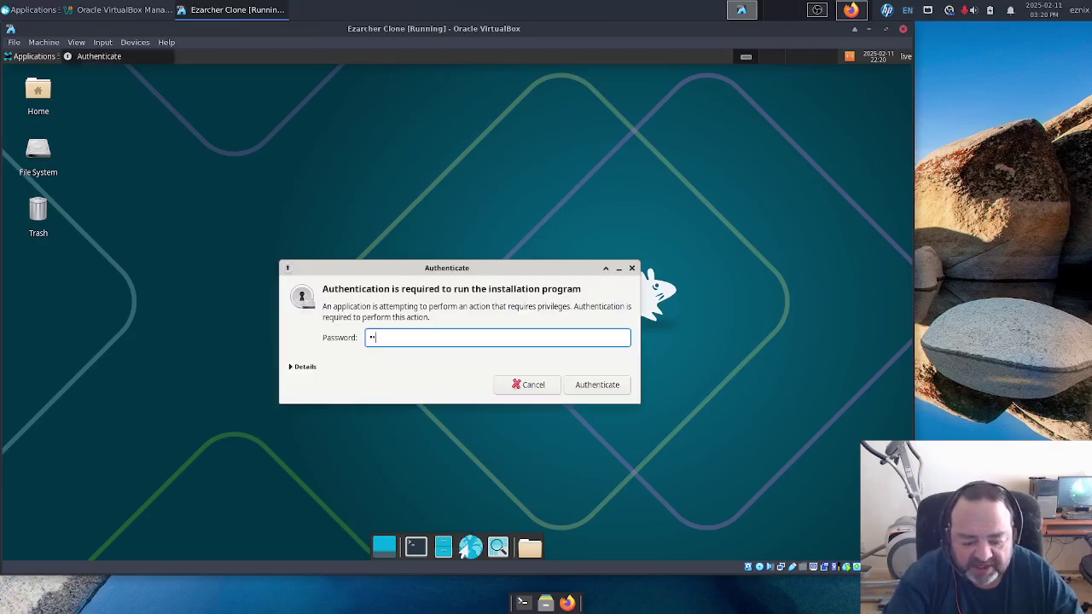
type("e")
key("Return")
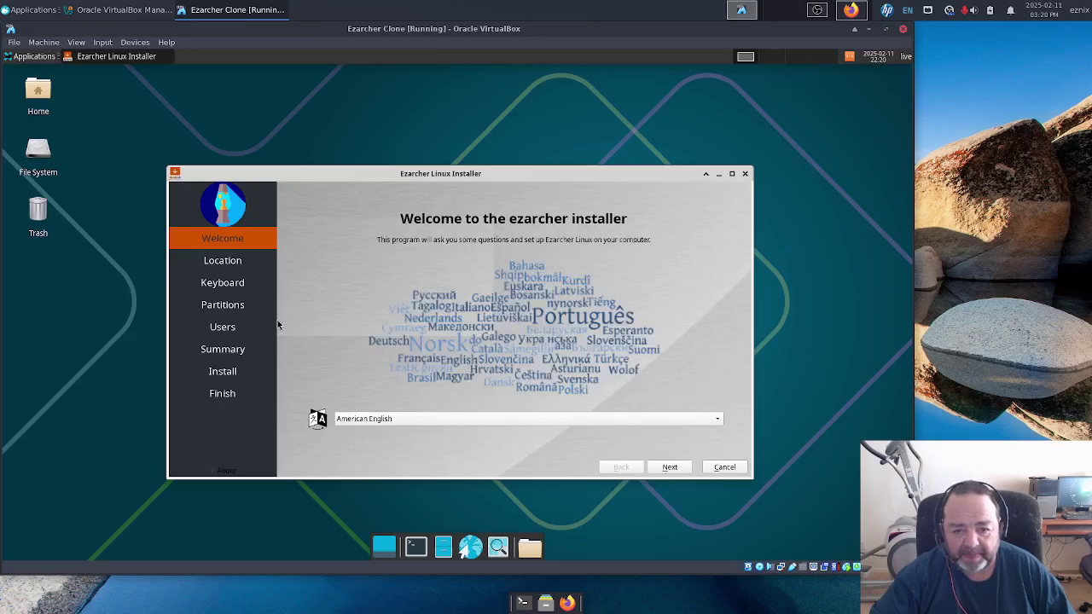
Accept American English, the America/Phoenix time zone and the English (US) keyboard
left_click(669, 468)
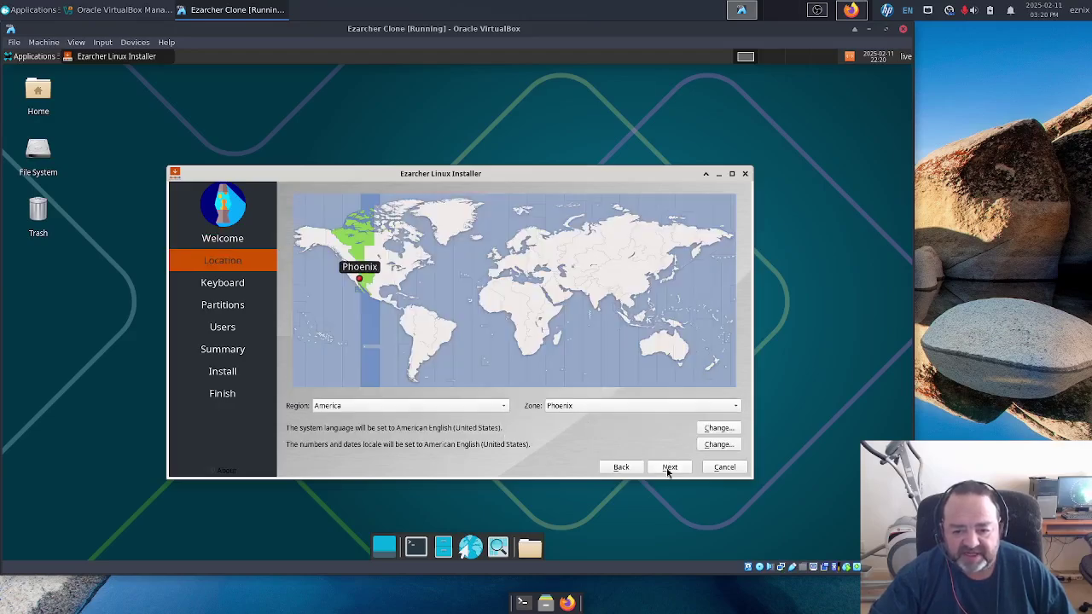
left_click(670, 467)
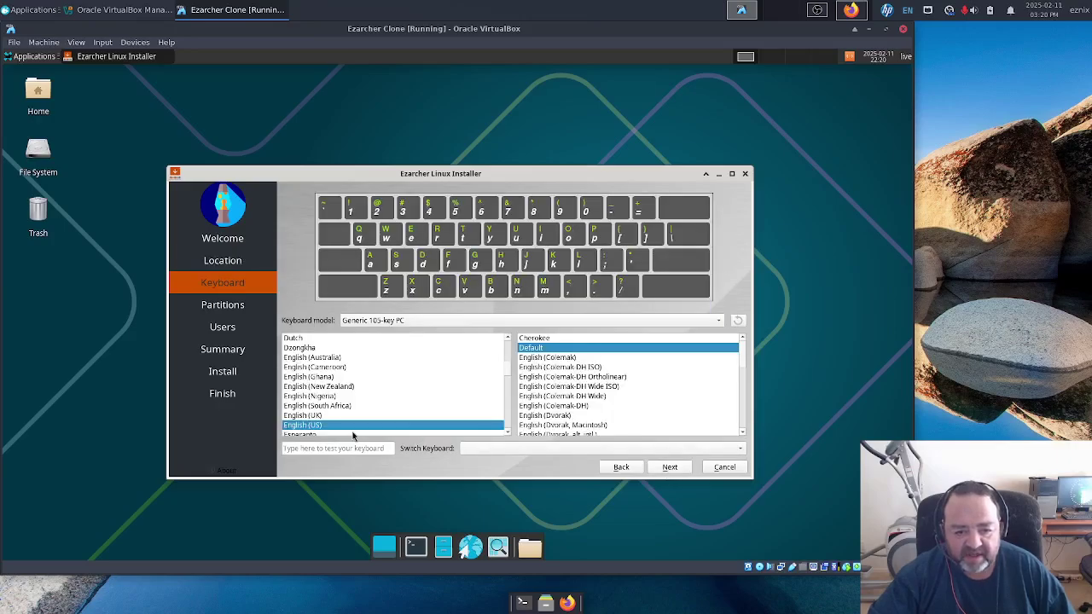
left_click(670, 468)
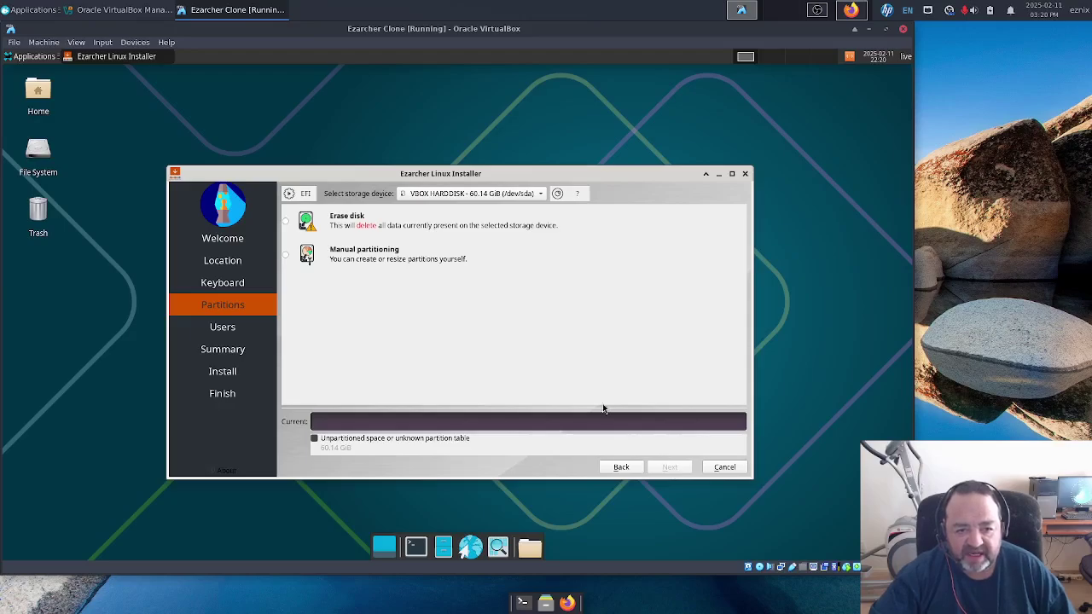
Choose Manual partitioning and continue to the partition editor
mouse_move(303, 202)
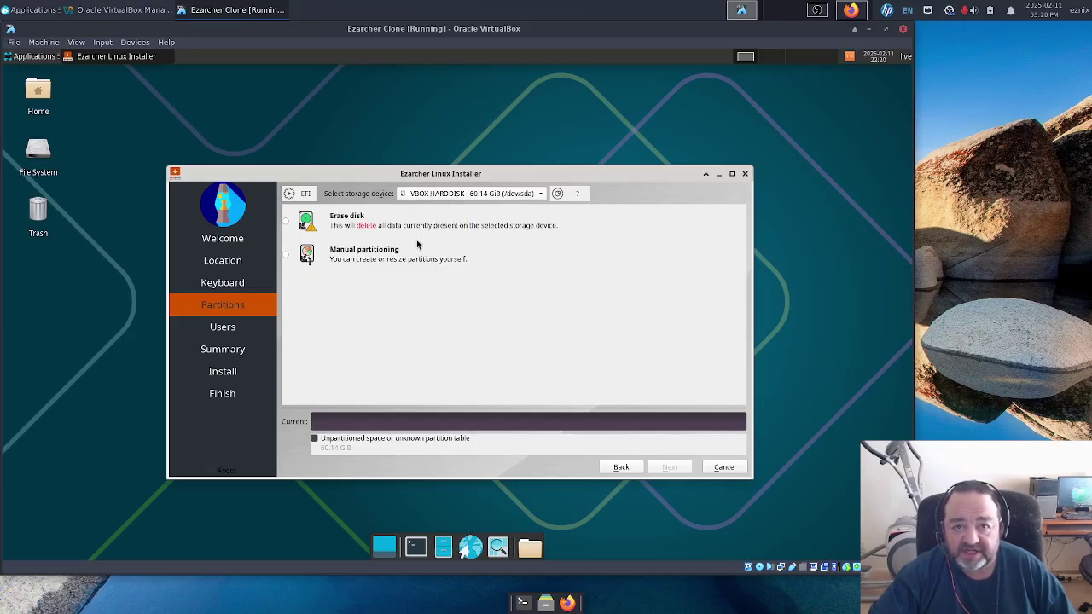
left_click(285, 256)
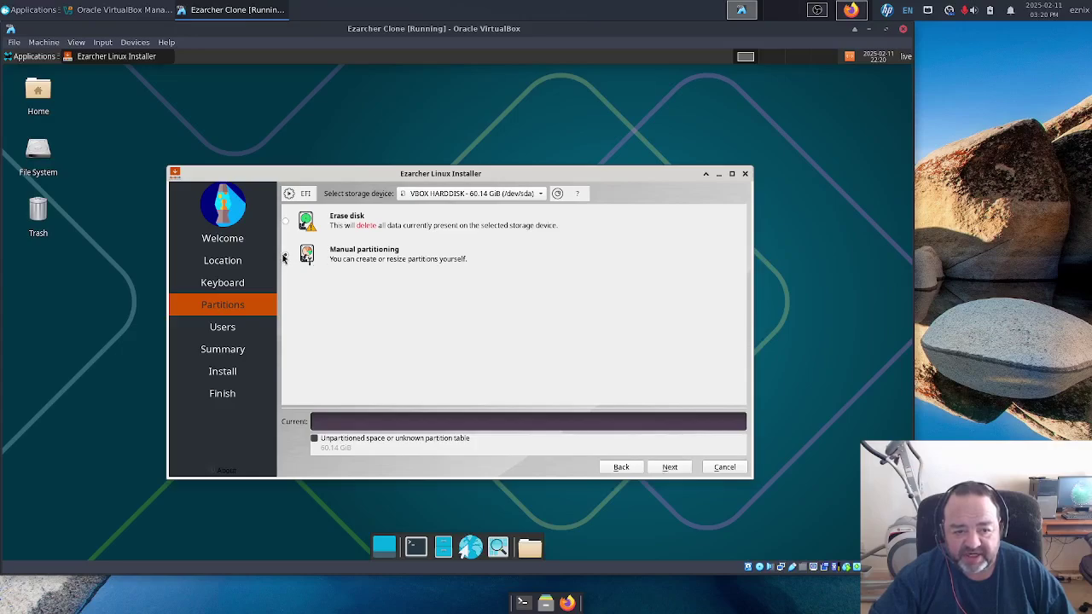
left_click(667, 469)
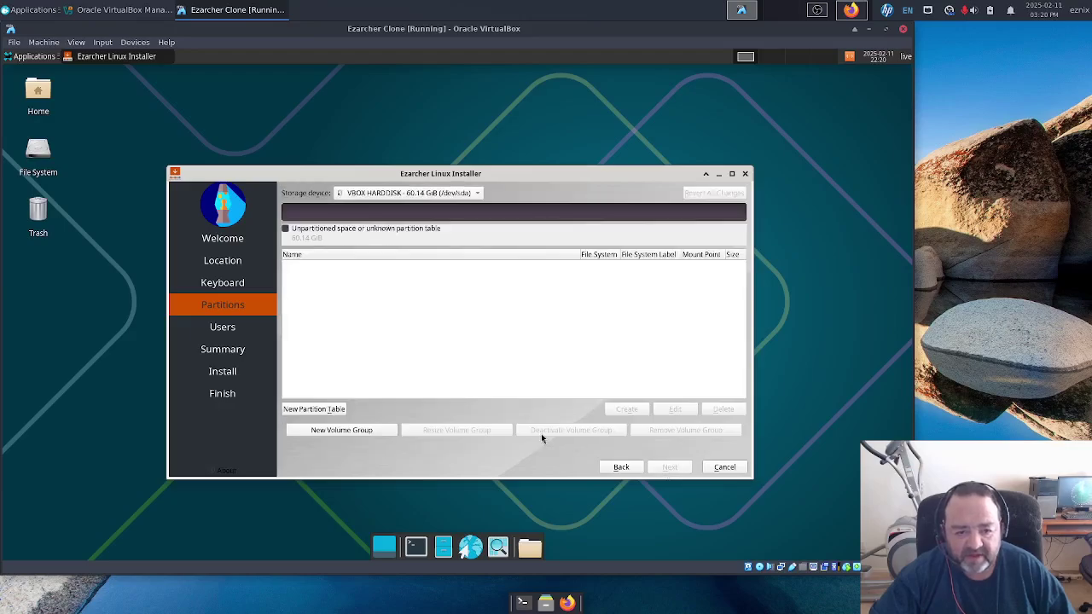
Create a new GPT partition table and start a partition in the free space
left_click(311, 410)
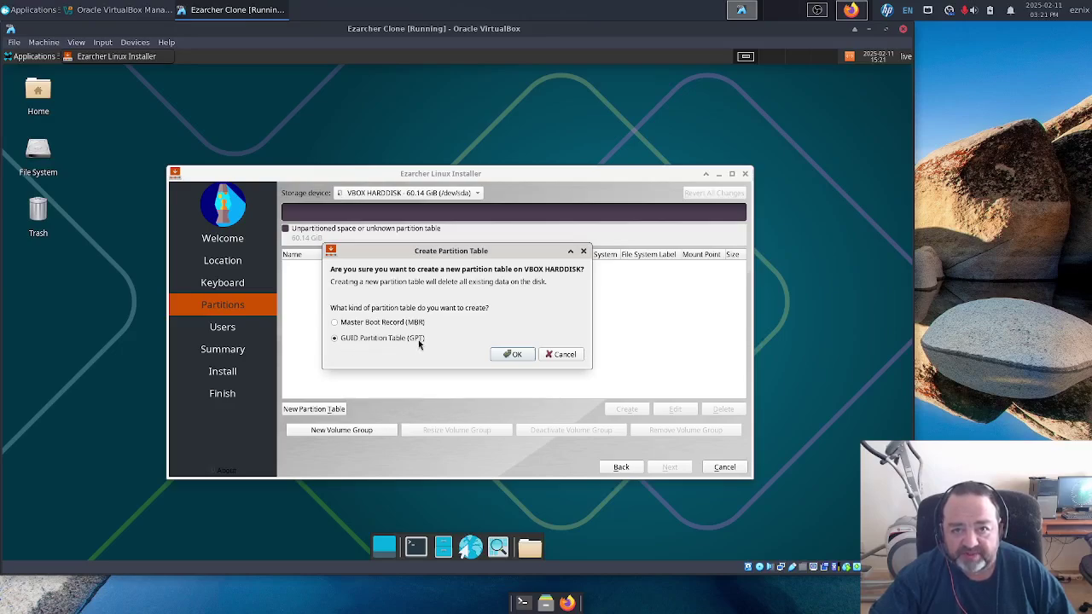
left_click(514, 355)
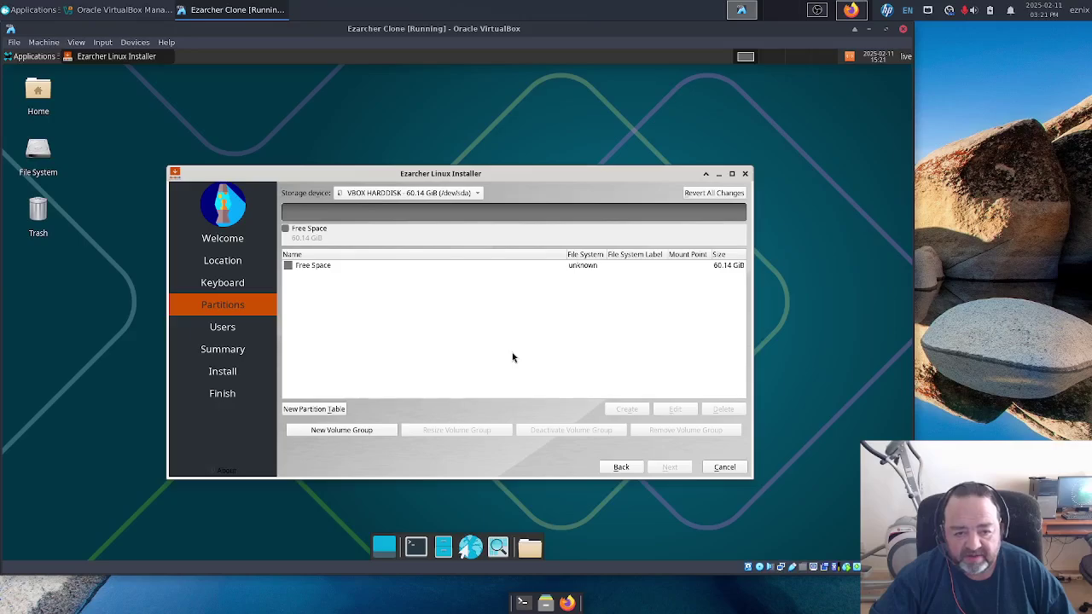
left_click(315, 267)
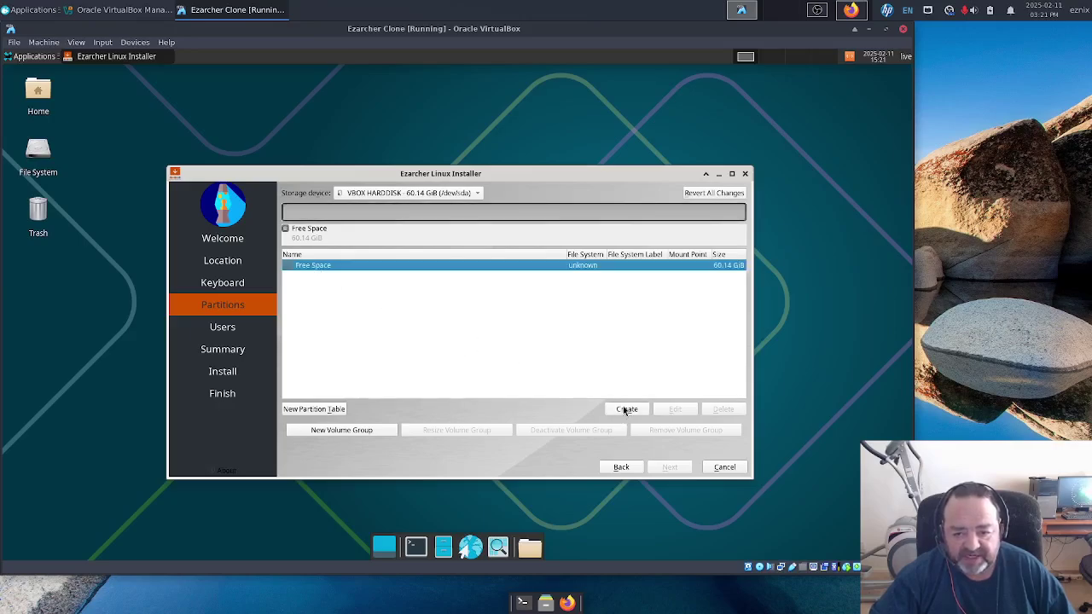
double_click(372, 248)
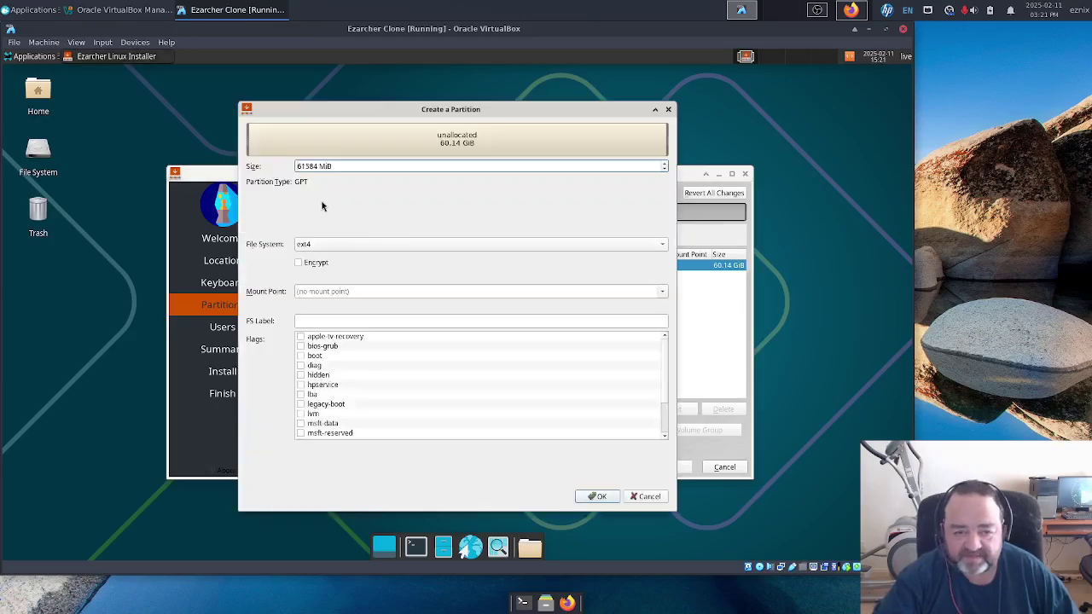
Create a 1024 MiB FAT32 partition labelled EFI mounted at /efi
key("ctrl+a")
type("4")
key("BackSpace")
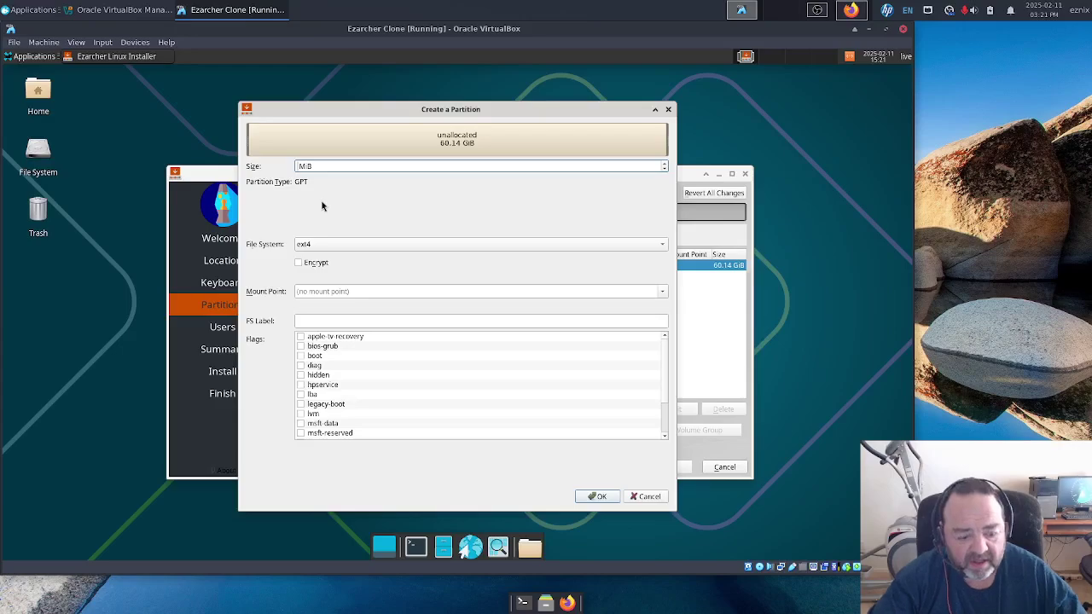
type("1024")
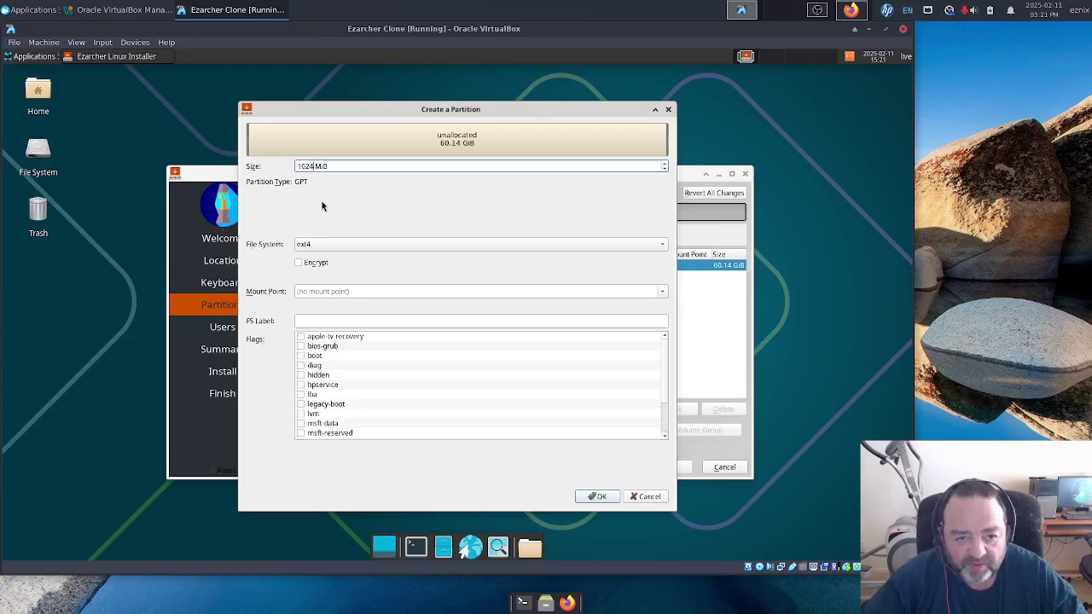
left_click(663, 248)
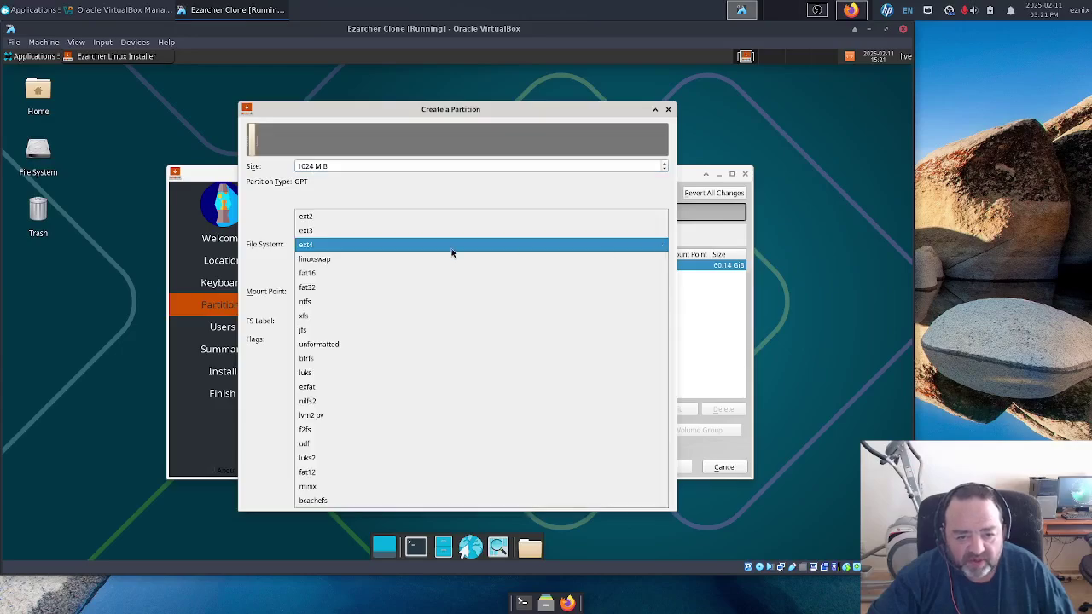
left_click(309, 288)
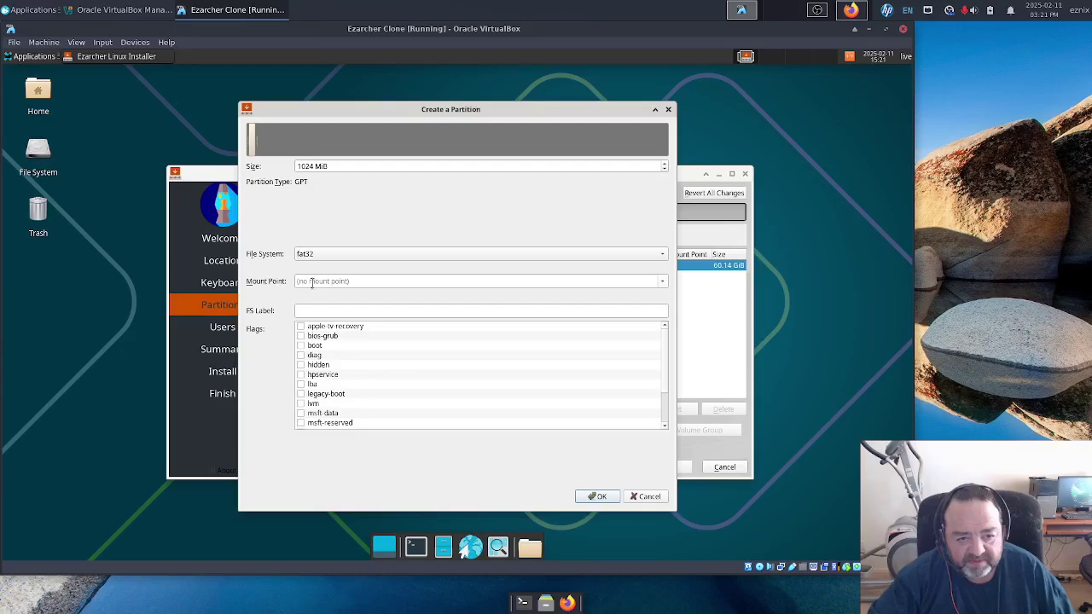
left_click(663, 281)
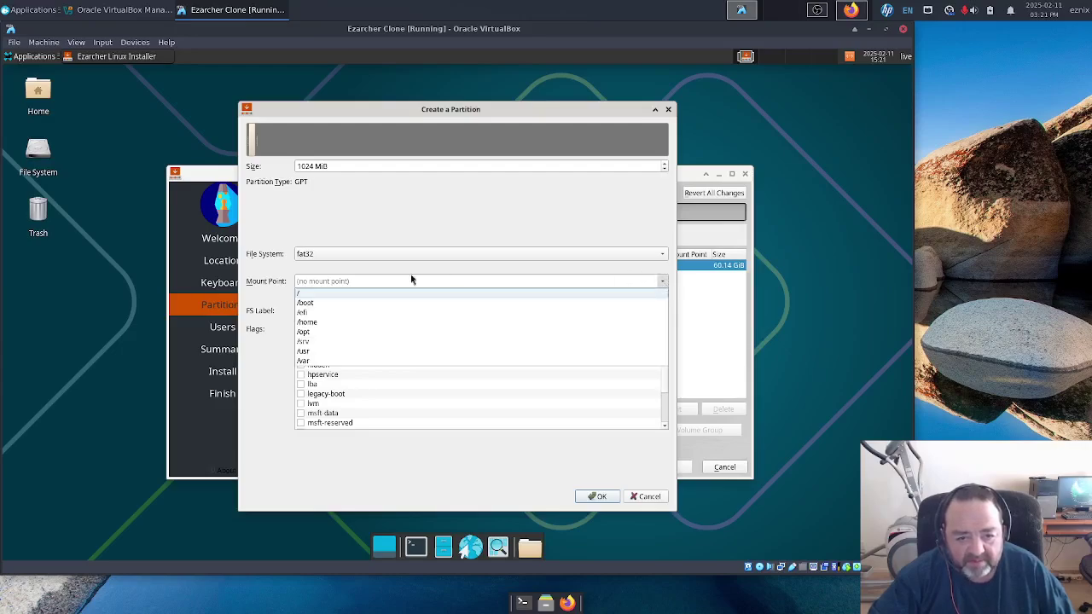
left_click(312, 312)
left_click(312, 312)
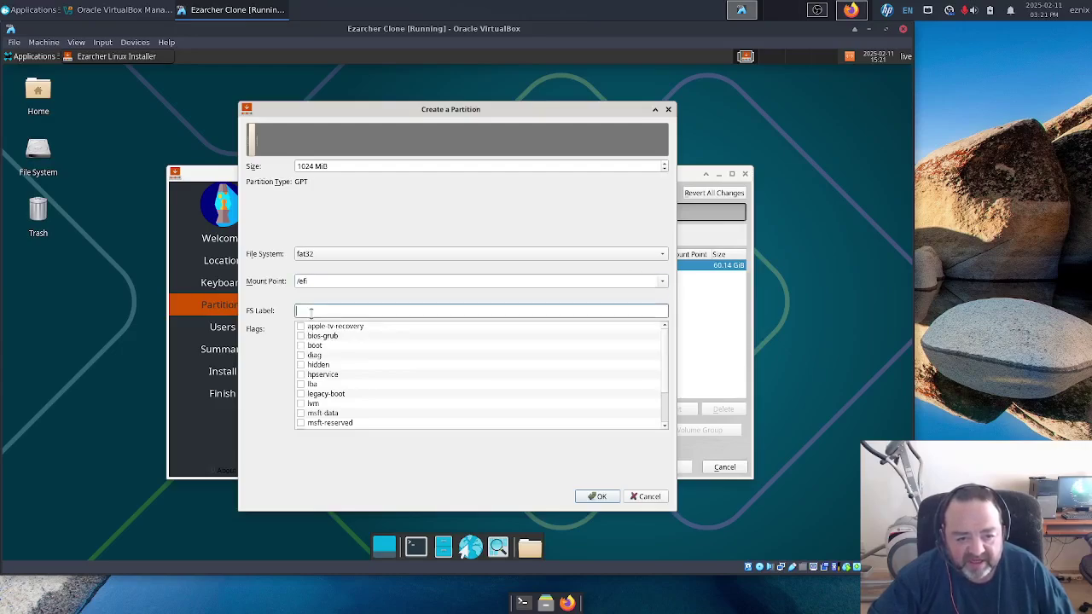
type("EFI")
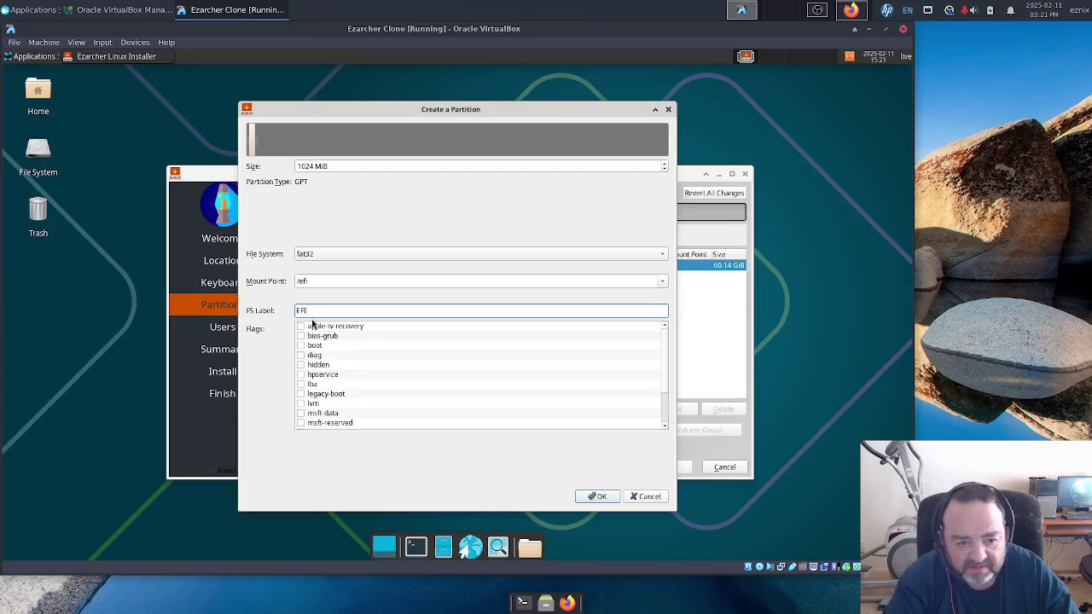
left_click(302, 352)
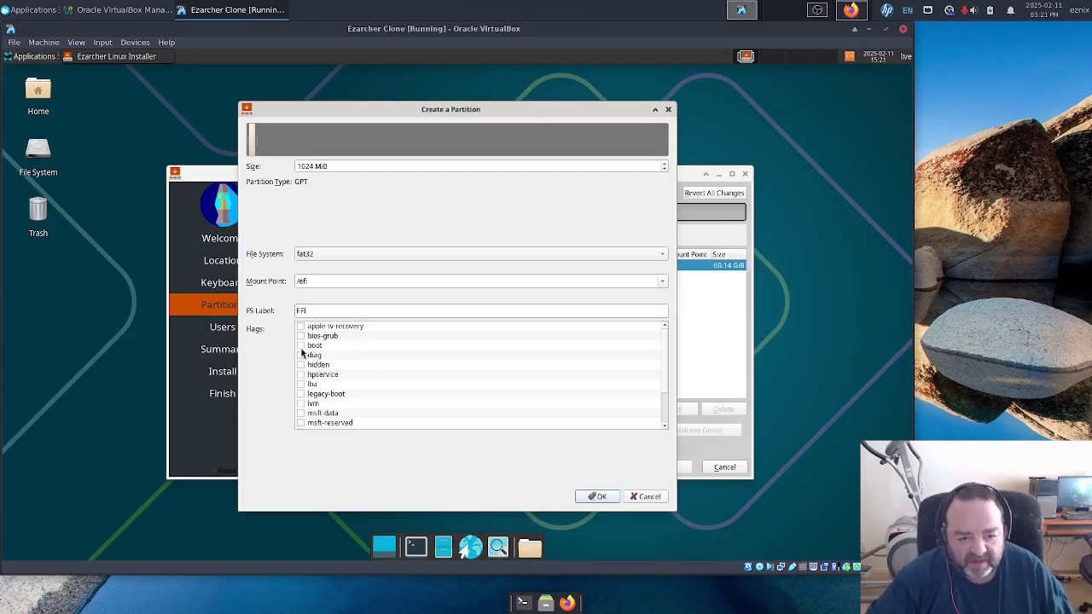
left_click(599, 496)
left_click(312, 278)
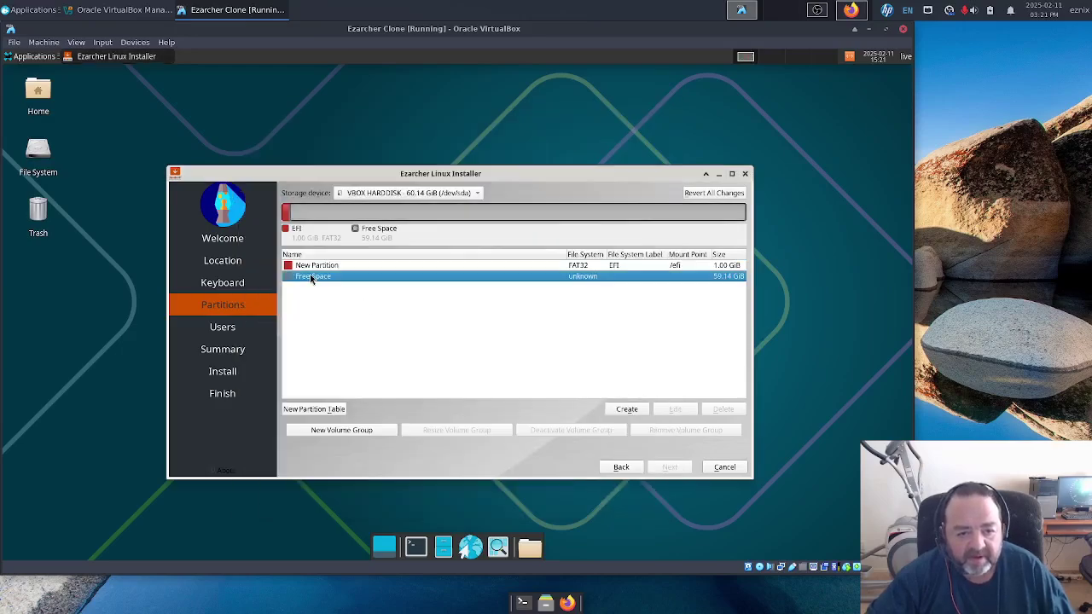
Start a 25000 MiB partition with encryption enabled and the passphrase entered
left_click(628, 411)
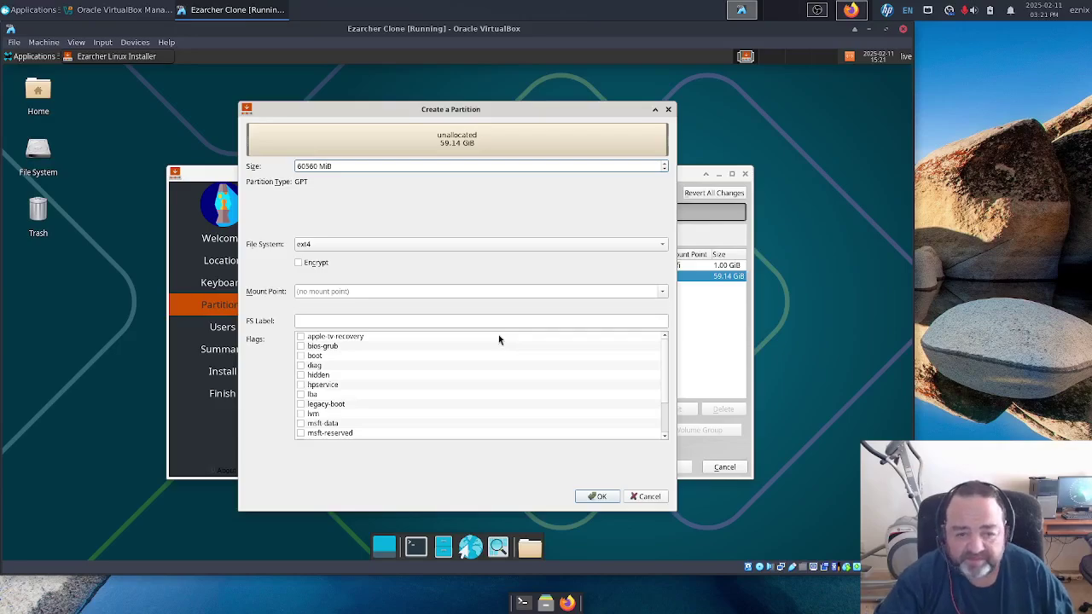
key("BackSpace")
key("BackSpace")
key("BackSpace")
key("BackSpace")
key("BackSpace")
key("BackSpace")
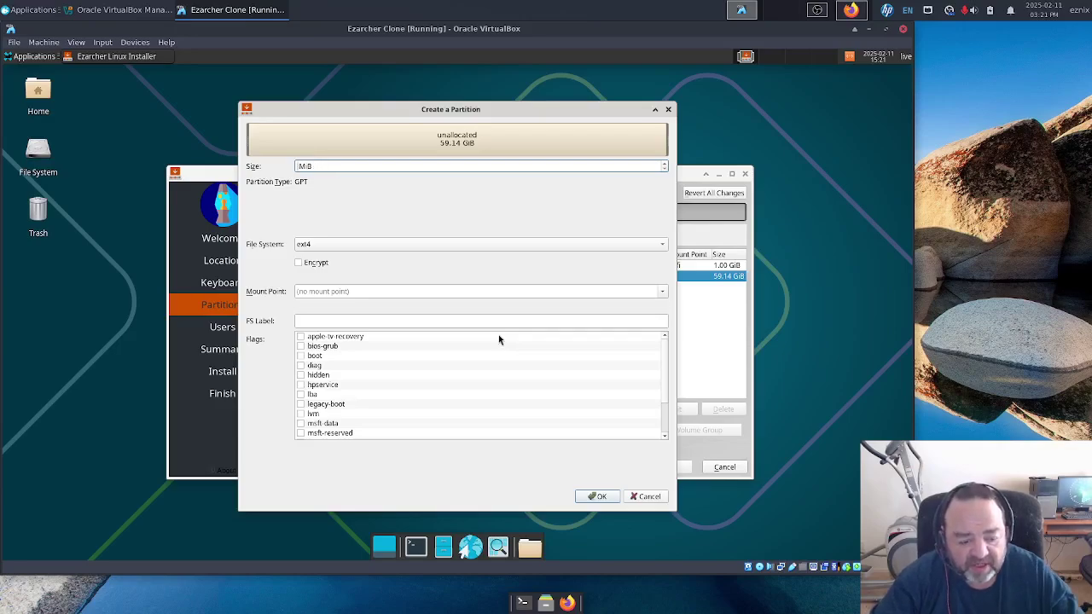
type("25000")
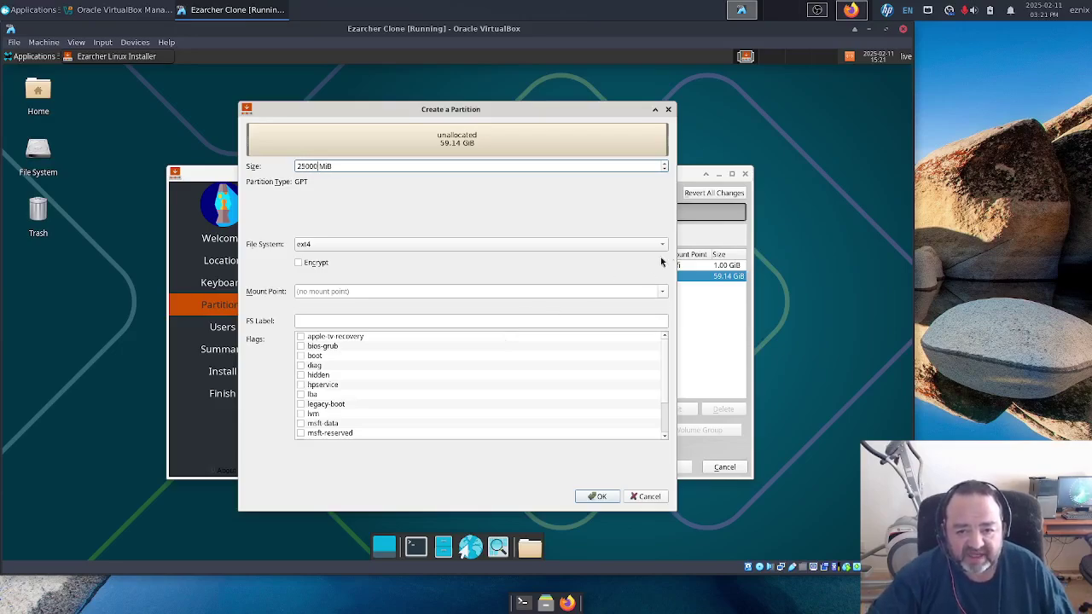
left_click(299, 263)
left_click(375, 262)
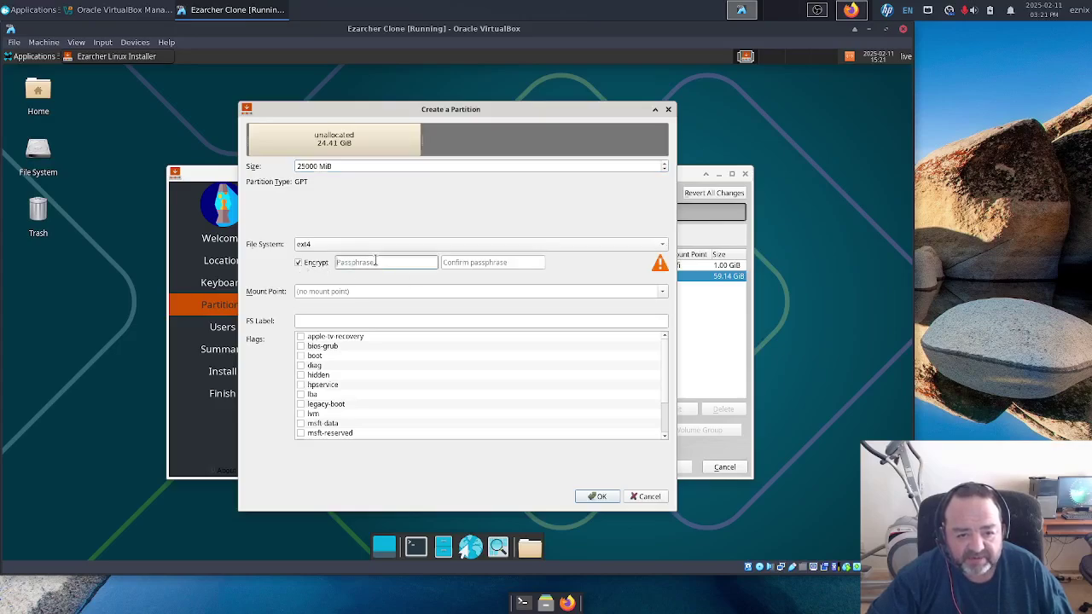
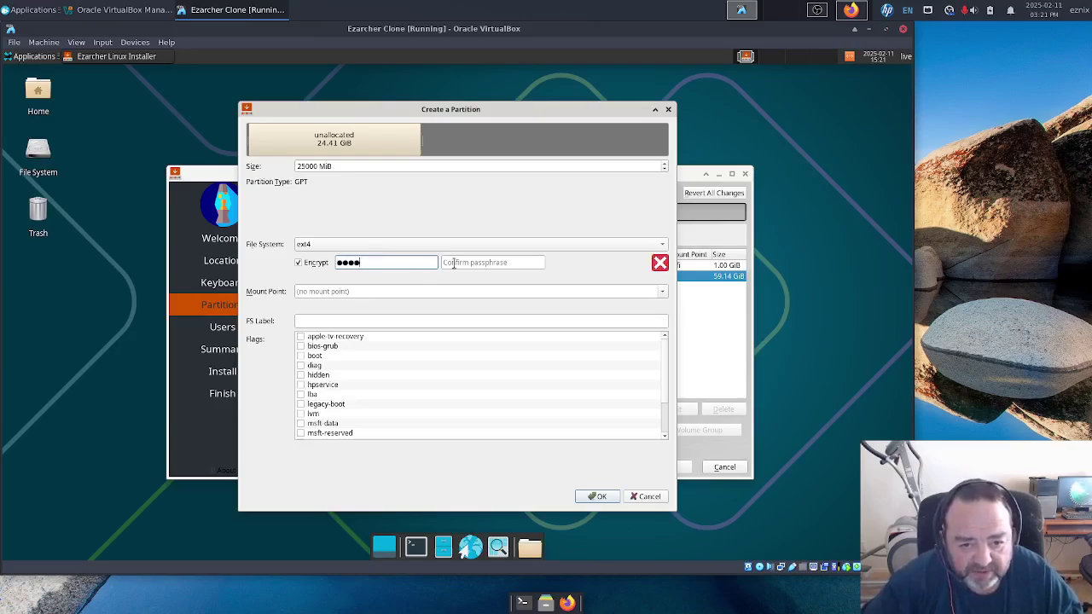
left_click(454, 264)
type("pass")
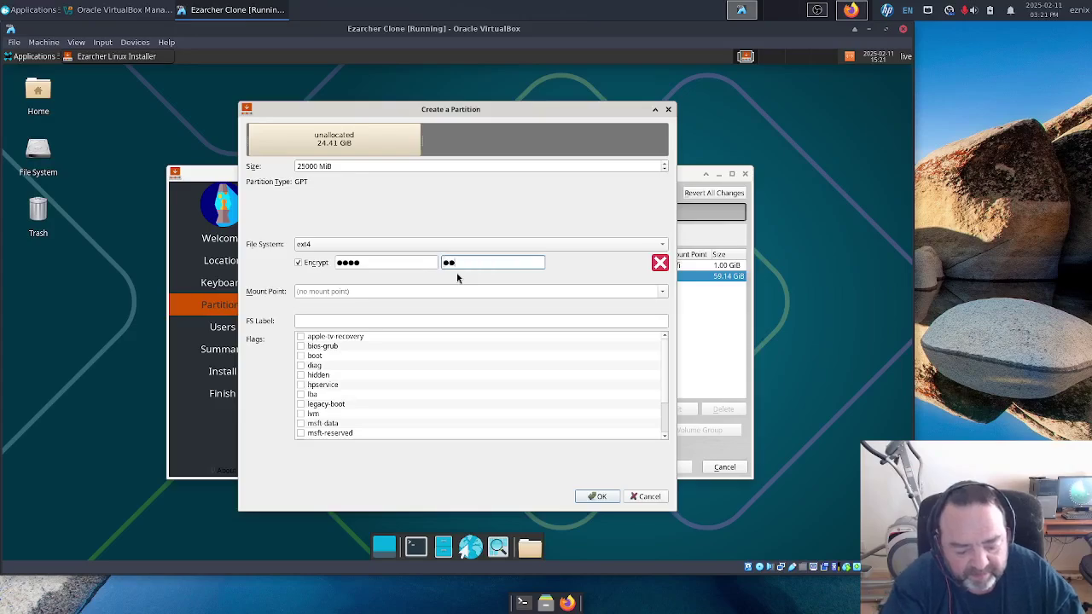
Mount the encrypted partition at /, label it ROOT, set the root flag and confirm
left_click(659, 292)
left_click(344, 304)
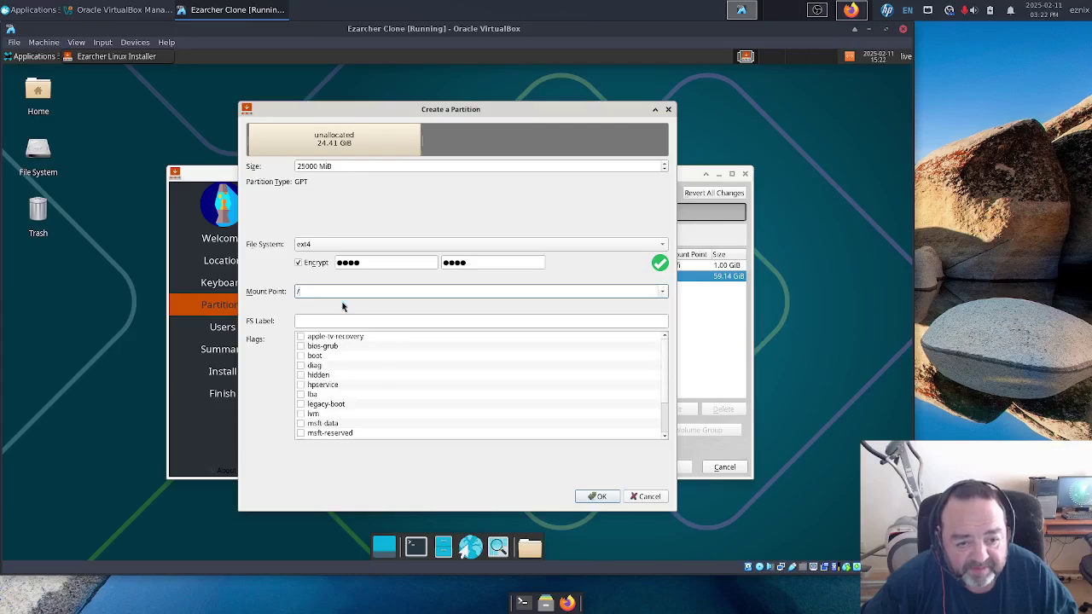
left_click(334, 321)
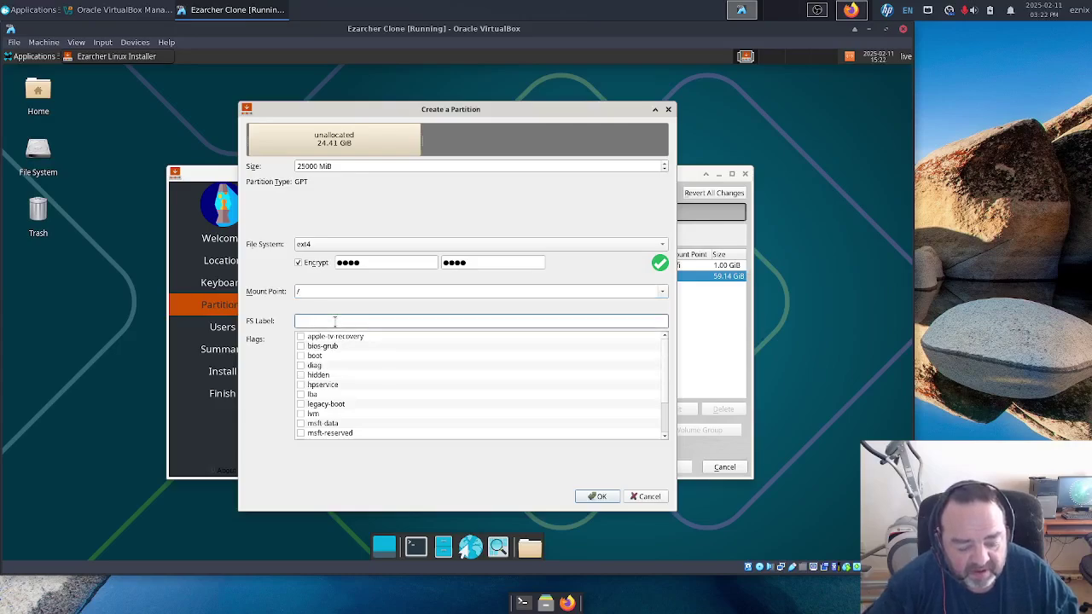
type("ROOT")
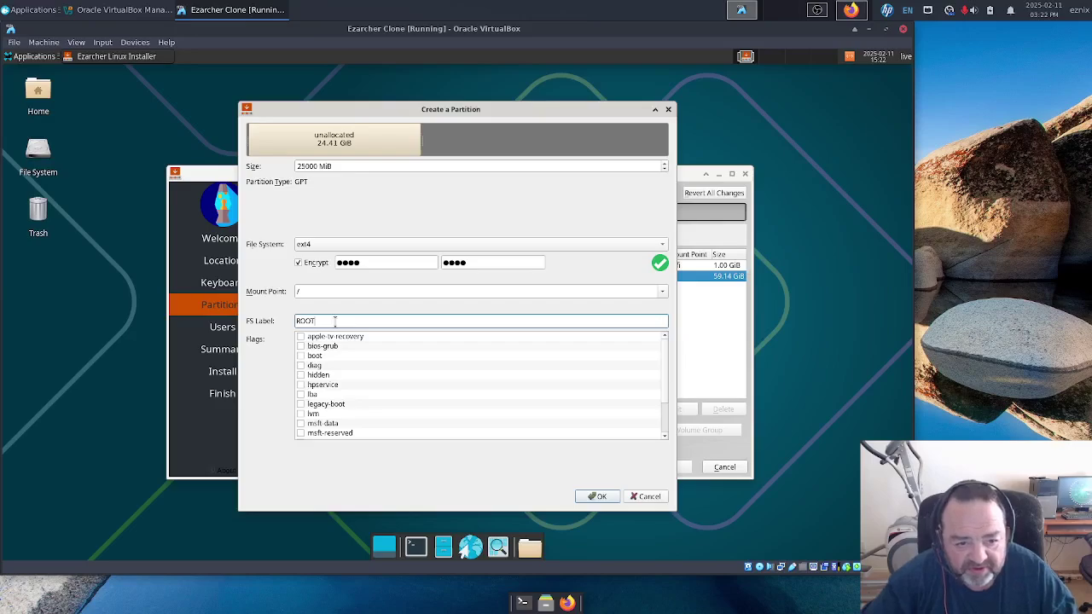
scroll(350, 373, "down", 2)
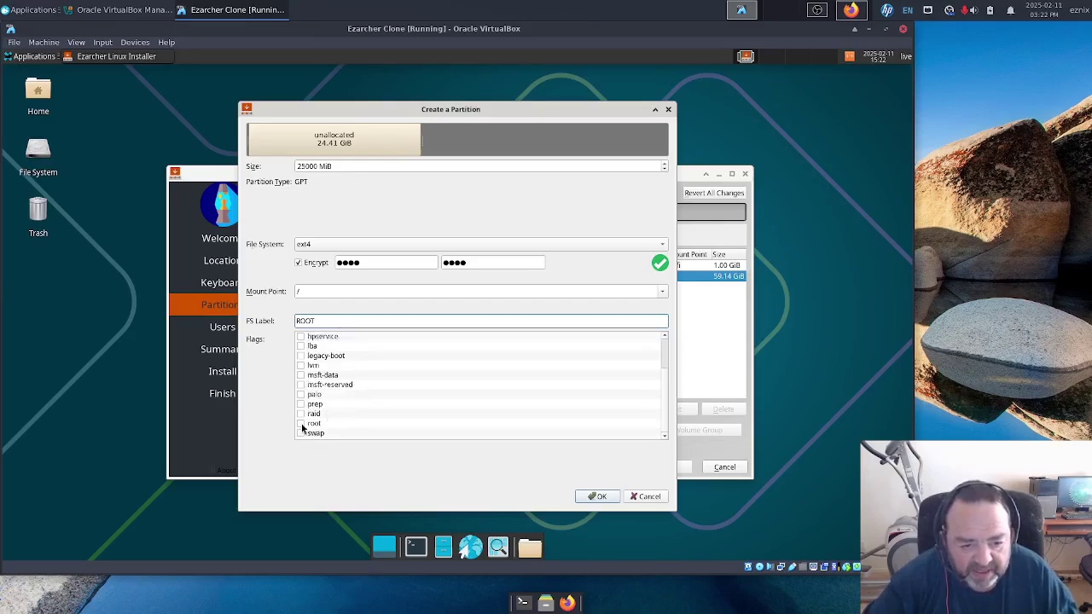
left_click(300, 424)
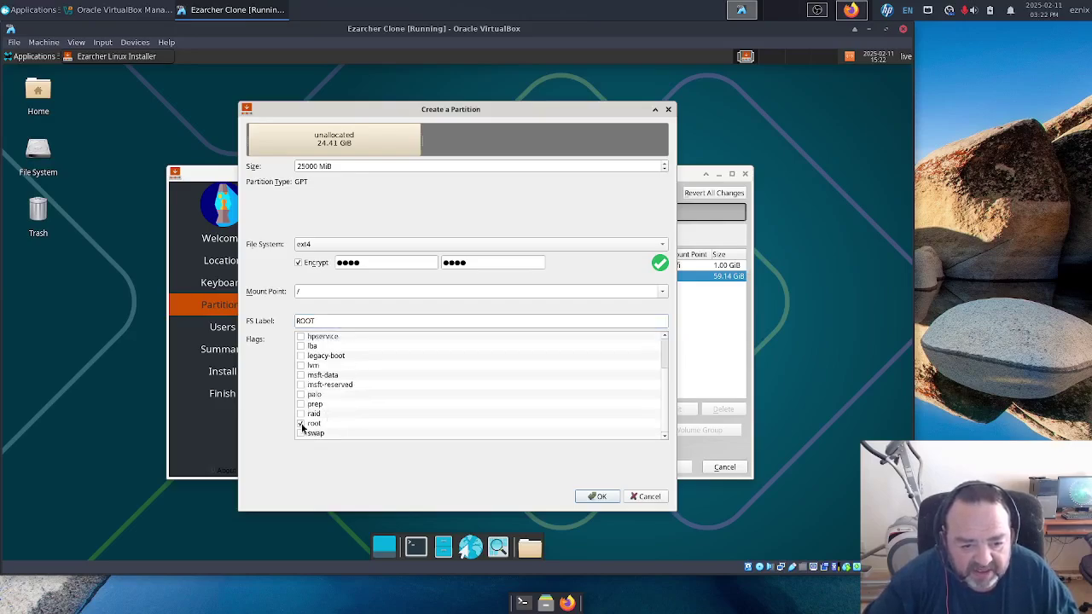
left_click(597, 496)
Create a 2048 MiB linuxswap partition labelled SWAP with the swap flag set
left_click(321, 289)
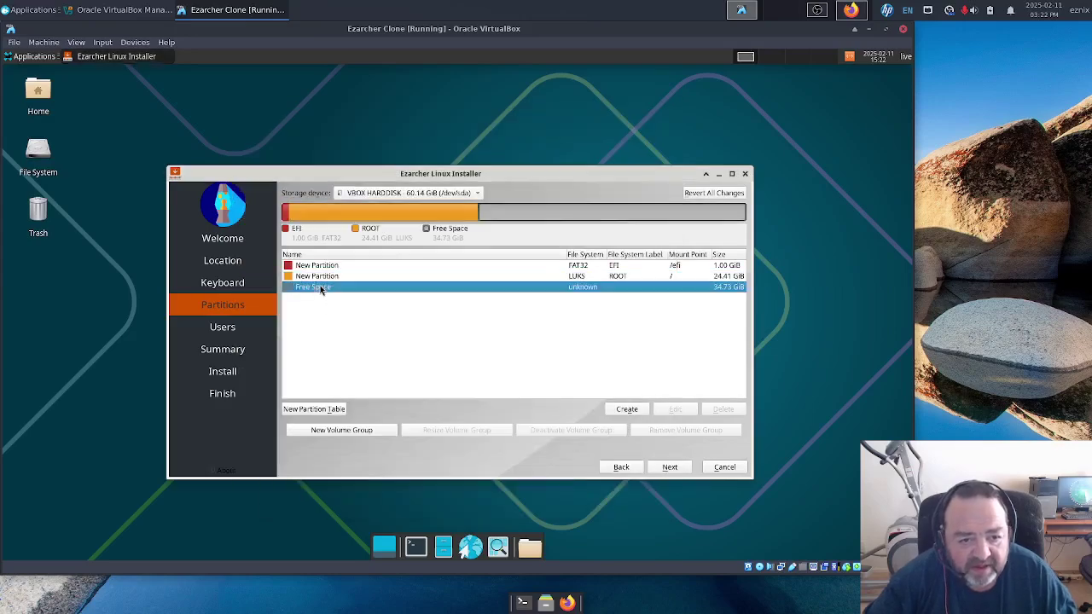
left_click(626, 409)
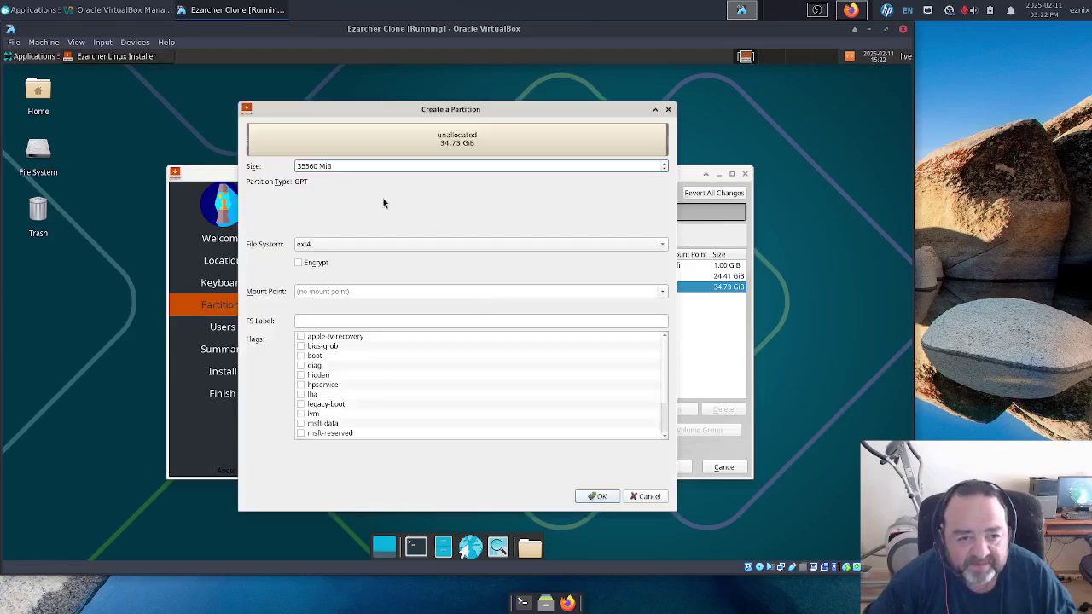
key("BackSpace")
key("BackSpace")
key("BackSpace")
key("BackSpace")
key("BackSpace")
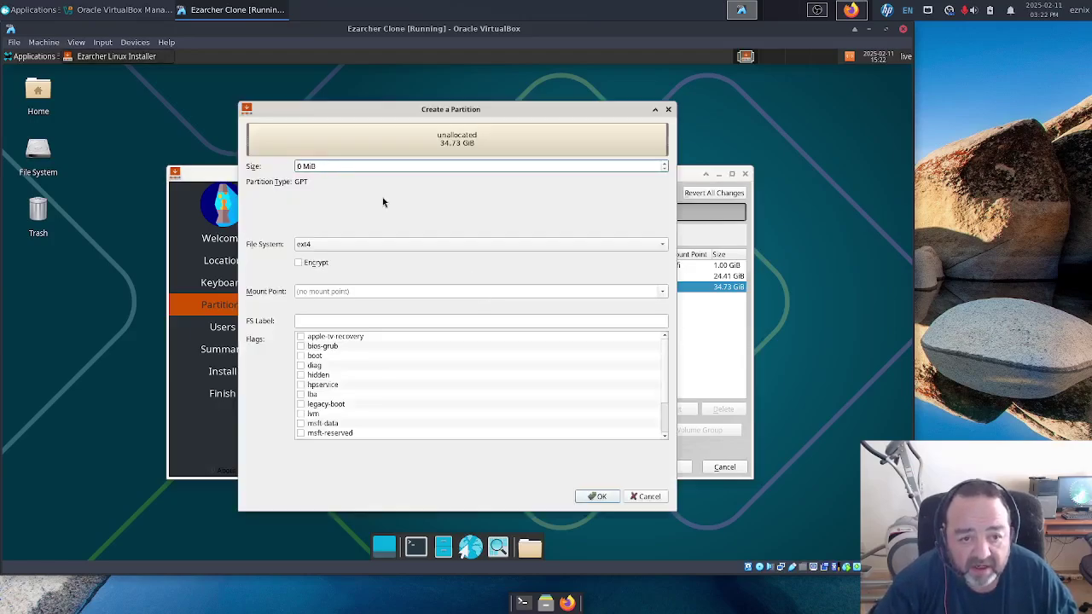
key("BackSpace")
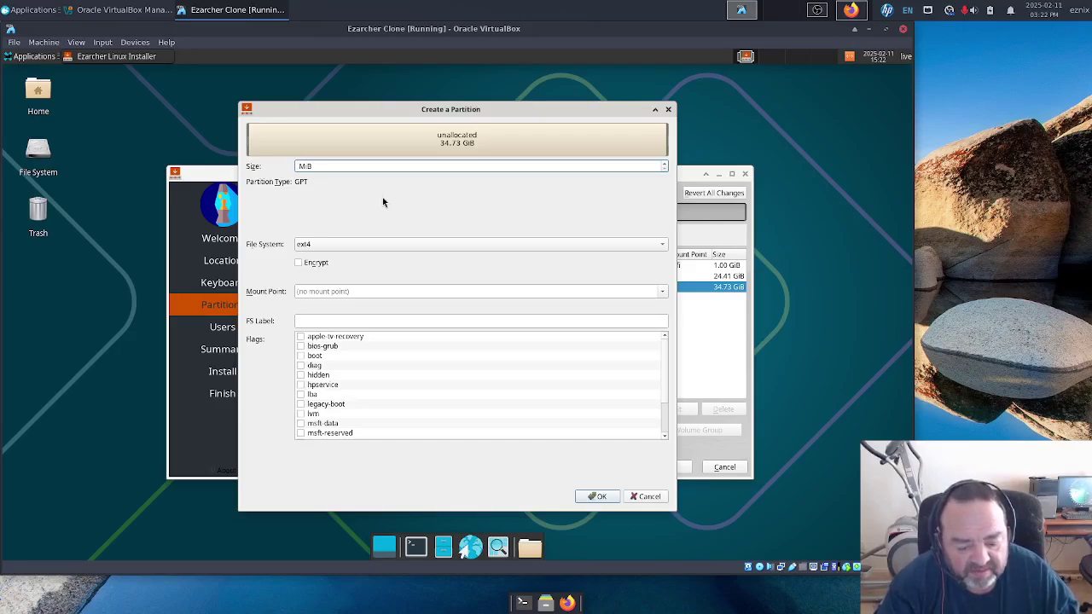
type("2048")
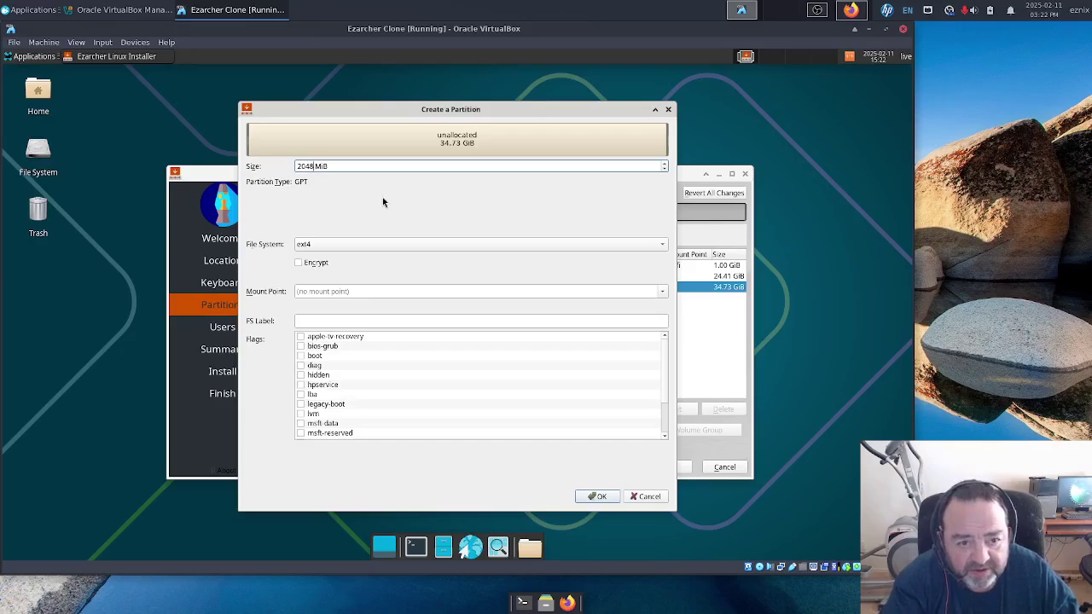
left_click(666, 248)
left_click(332, 257)
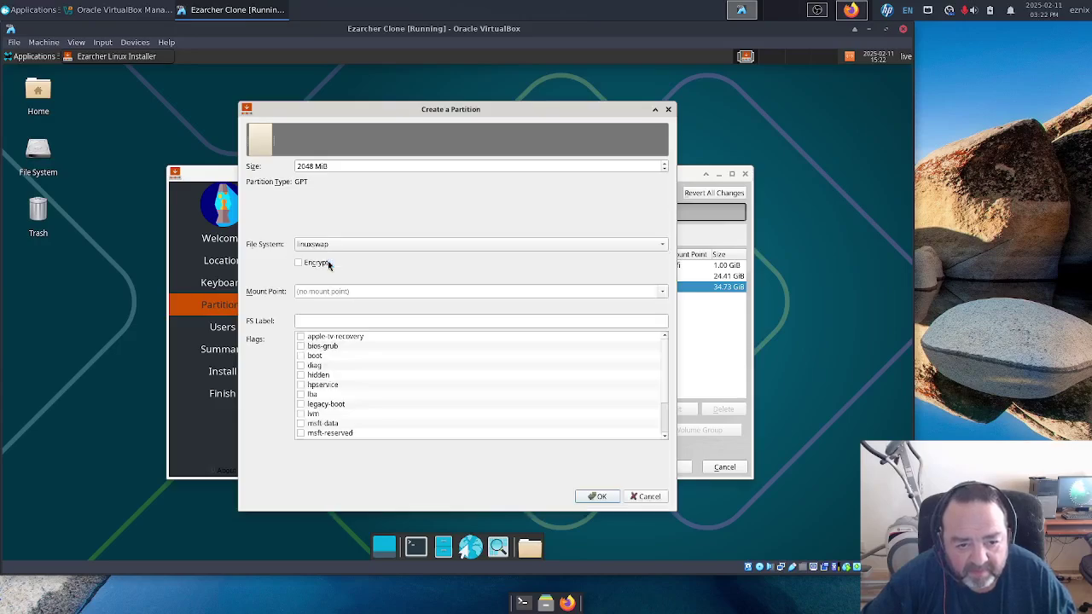
left_click(417, 316)
type("SWAP")
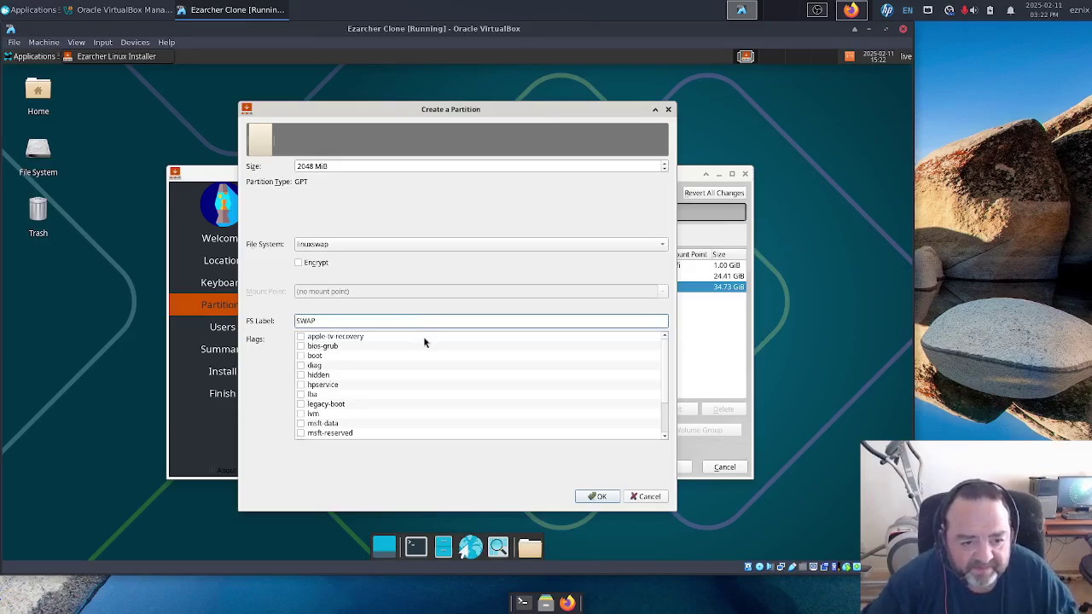
scroll(421, 339, "down", 2)
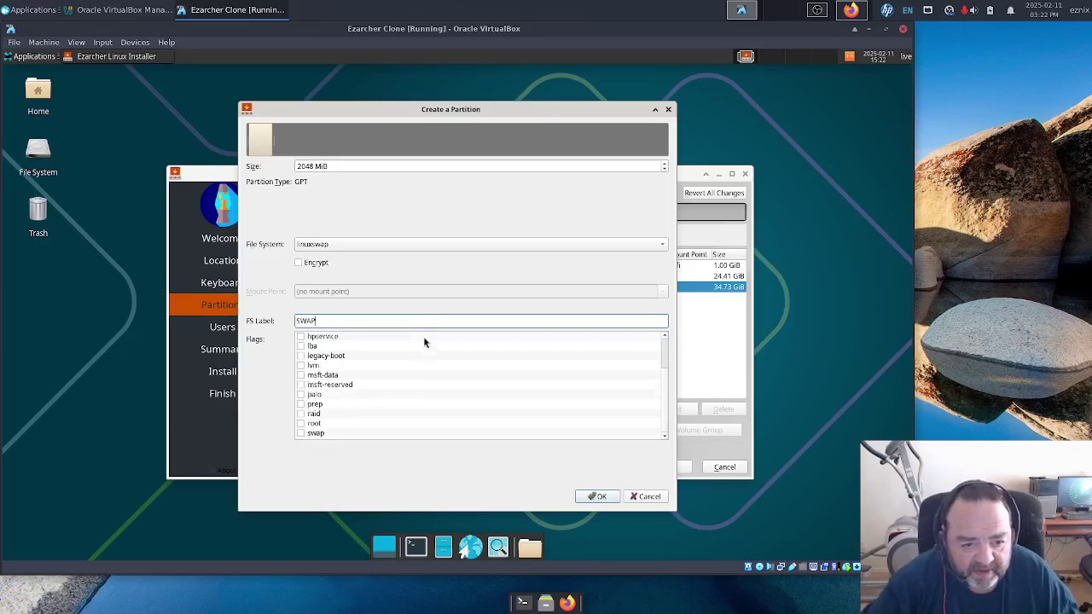
left_click(302, 436)
left_click(597, 496)
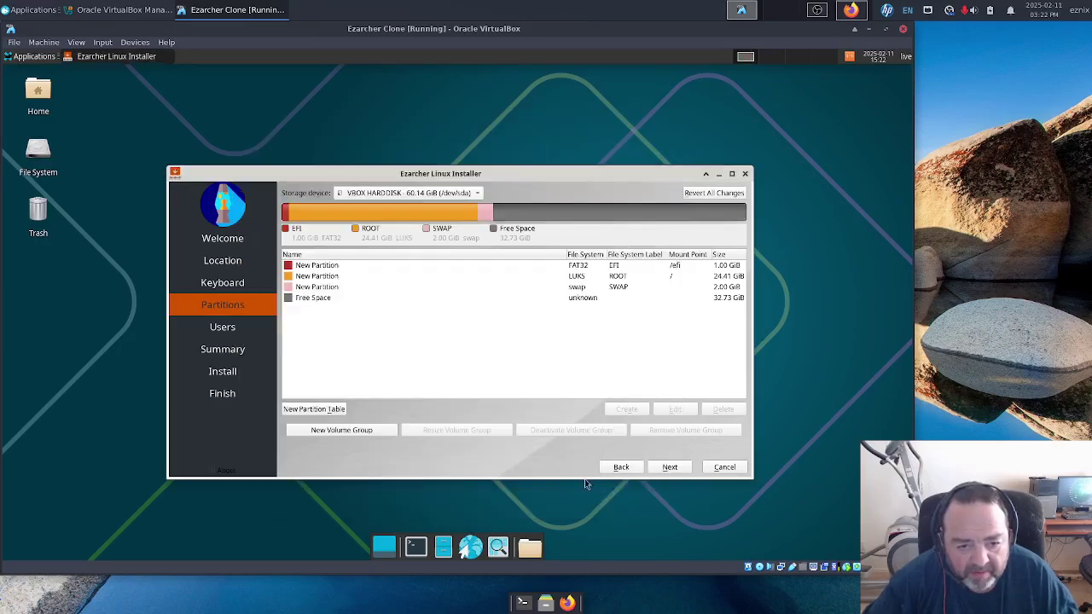
Start an encrypted partition in the remaining space, entering and confirming its passphrase
left_click(324, 298)
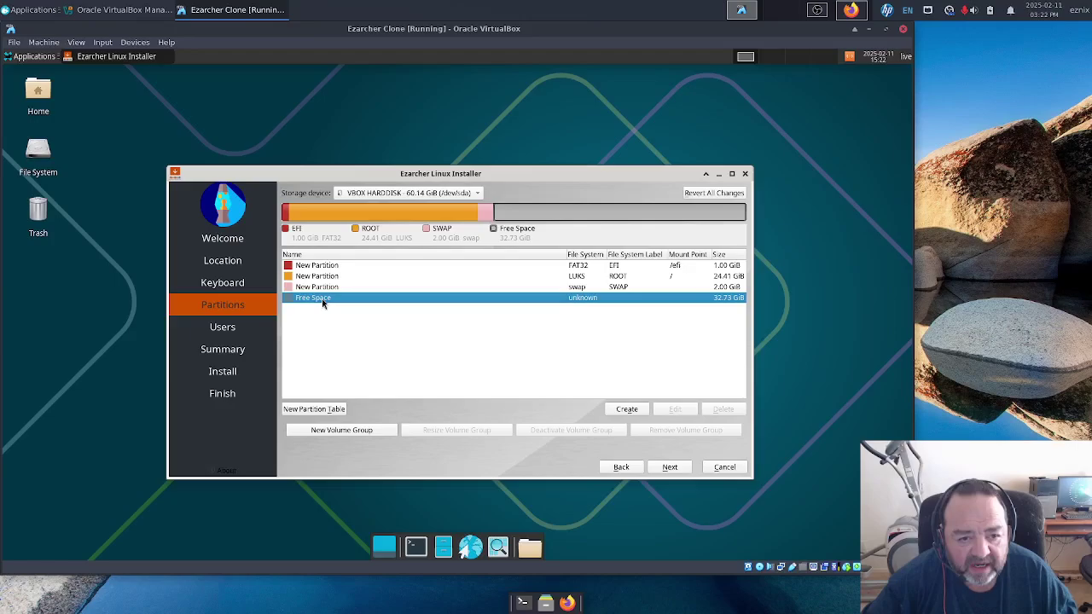
left_click(629, 410)
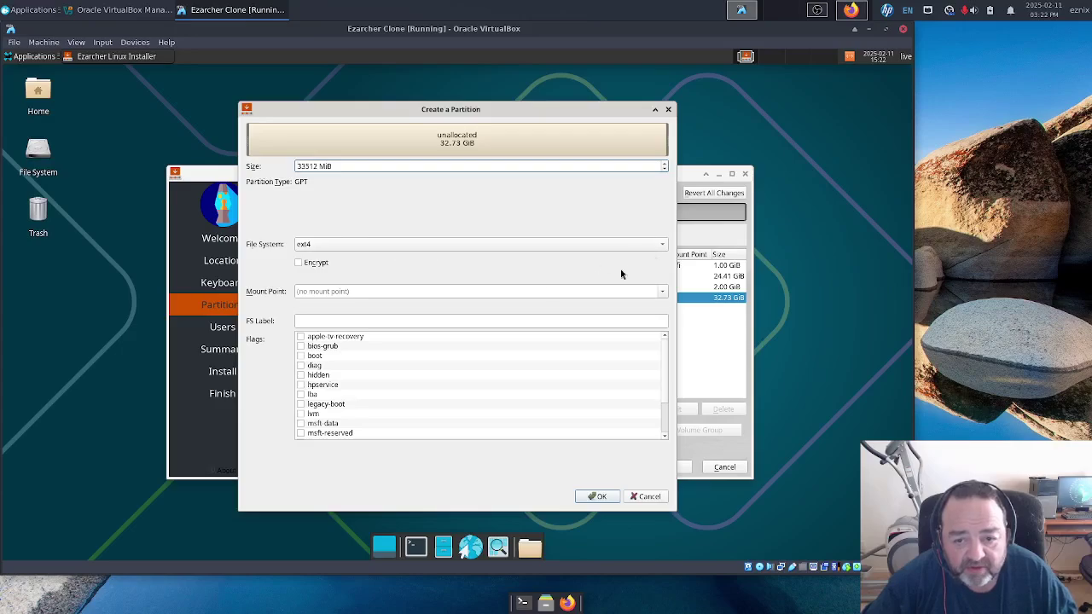
left_click(299, 263)
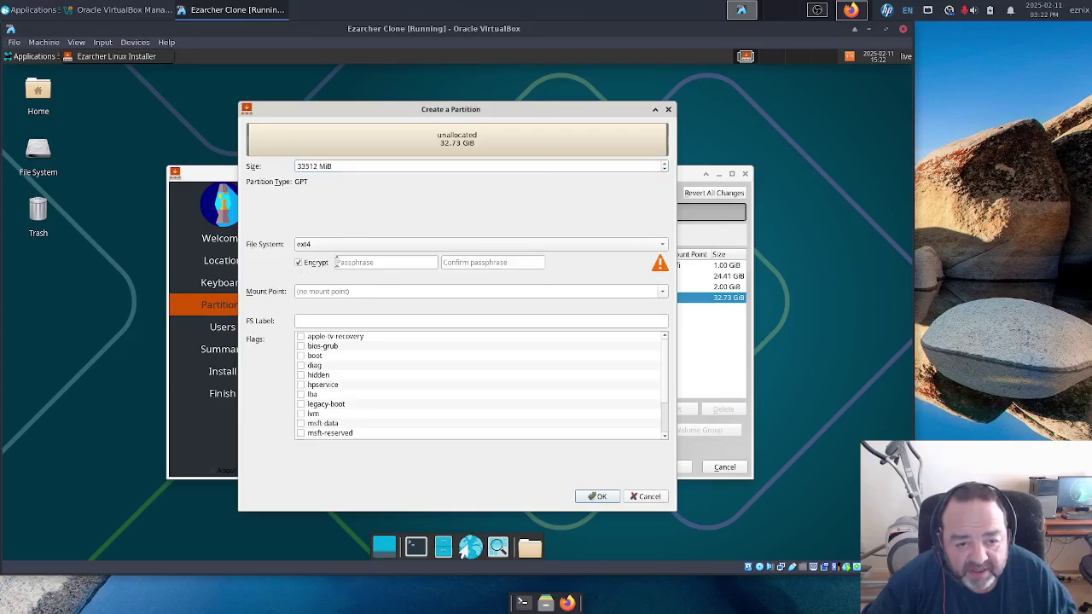
left_click(337, 263)
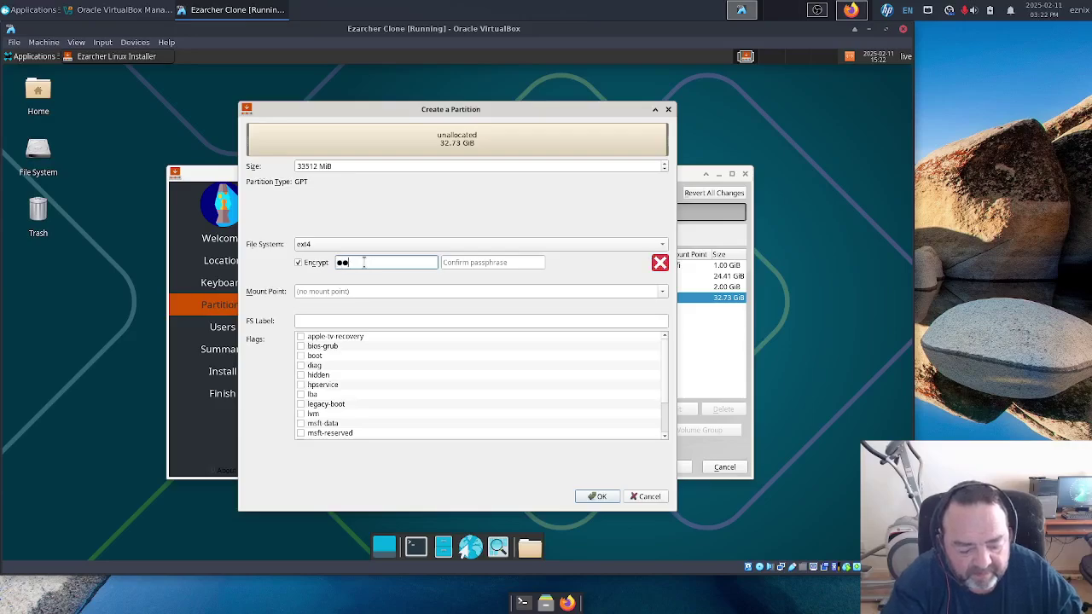
key("Tab")
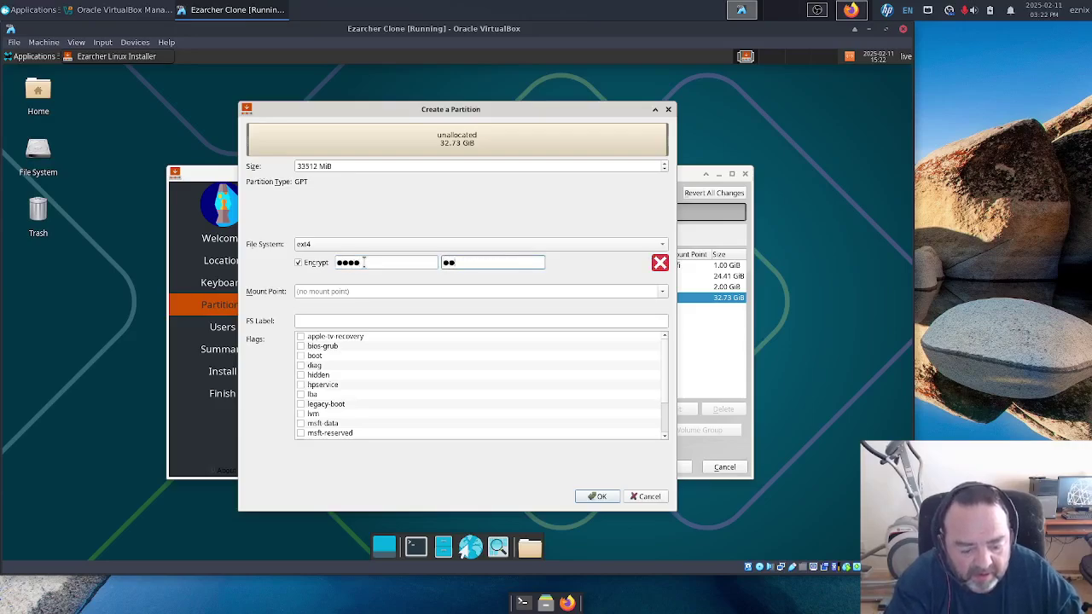
Mount the encrypted partition at /home, label it HOME and confirm
left_click(361, 292)
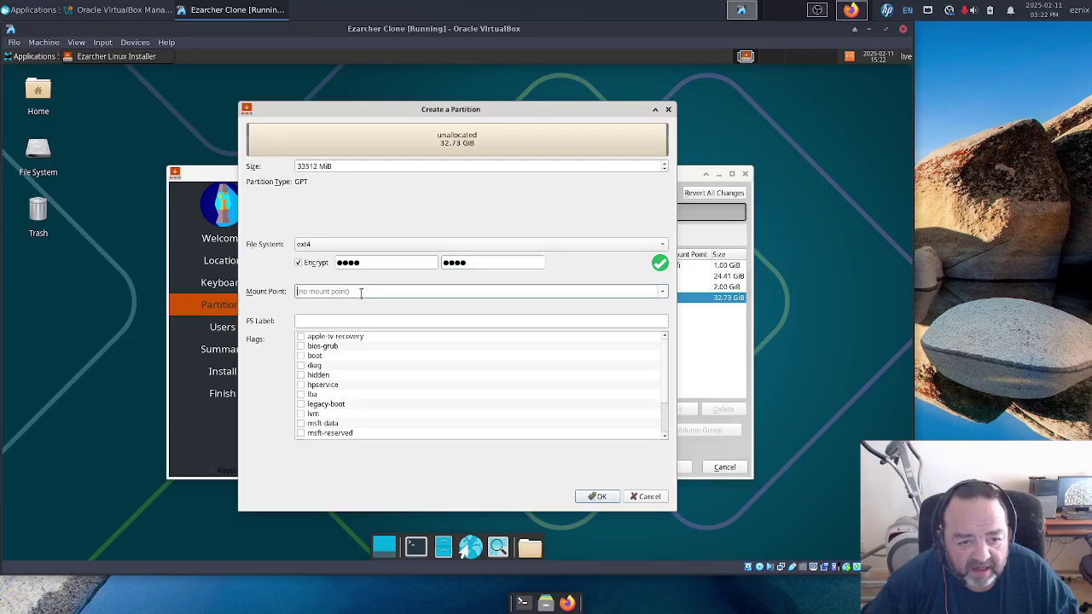
left_click(665, 293)
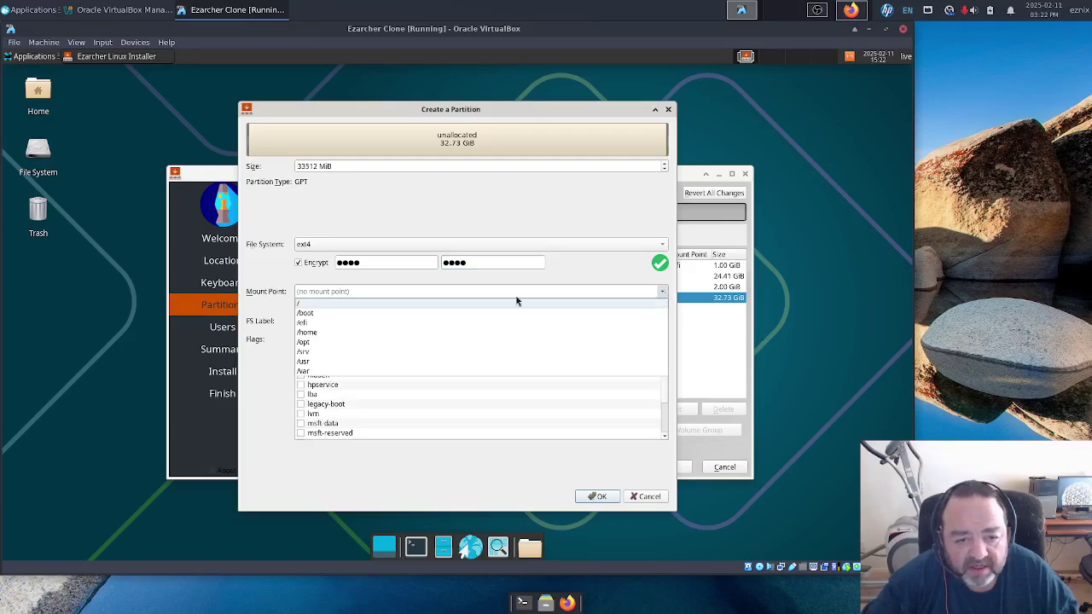
left_click(324, 331)
left_click(312, 322)
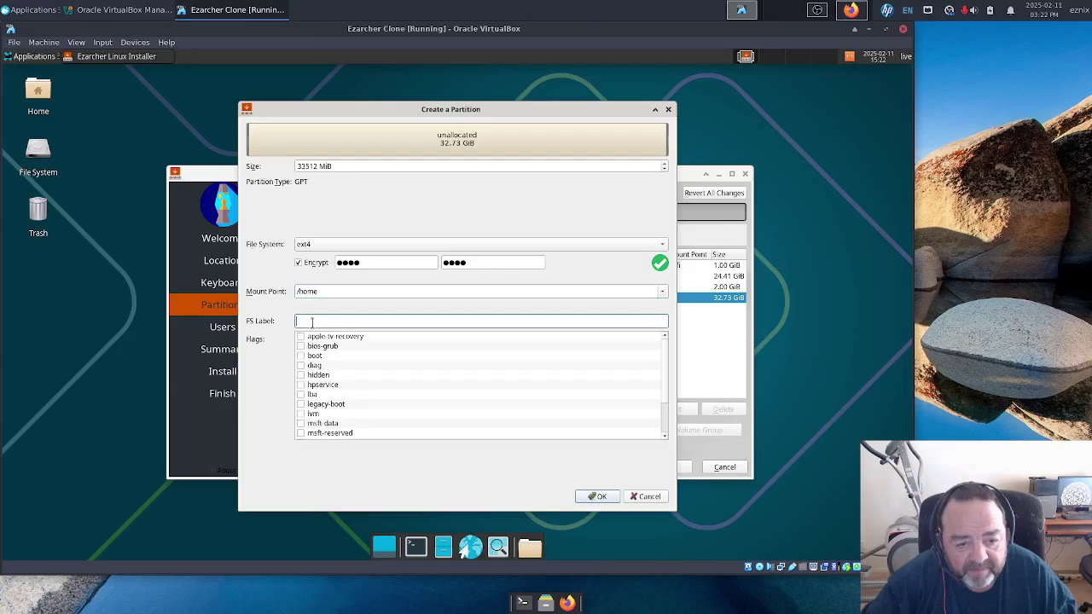
type("HOME")
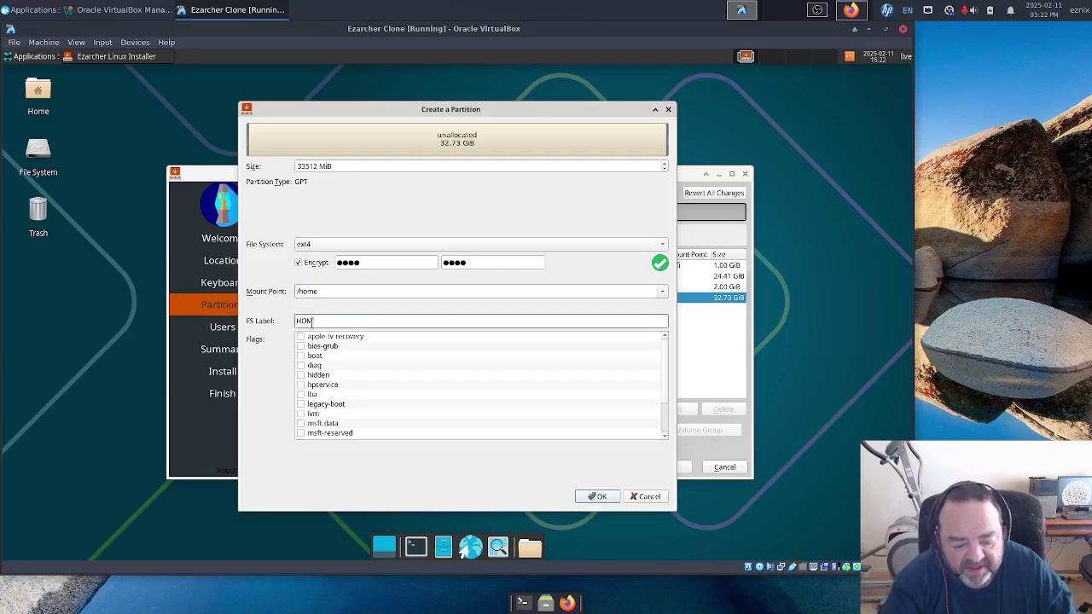
left_click(597, 496)
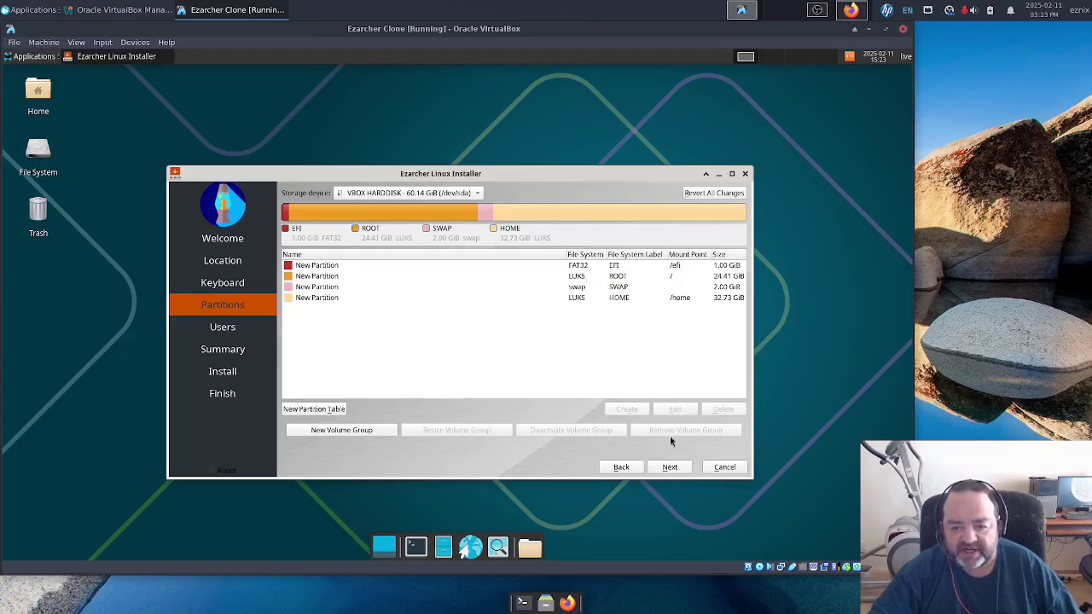
Enter the user account name and a matching password, then proceed to the summary
left_click(669, 470)
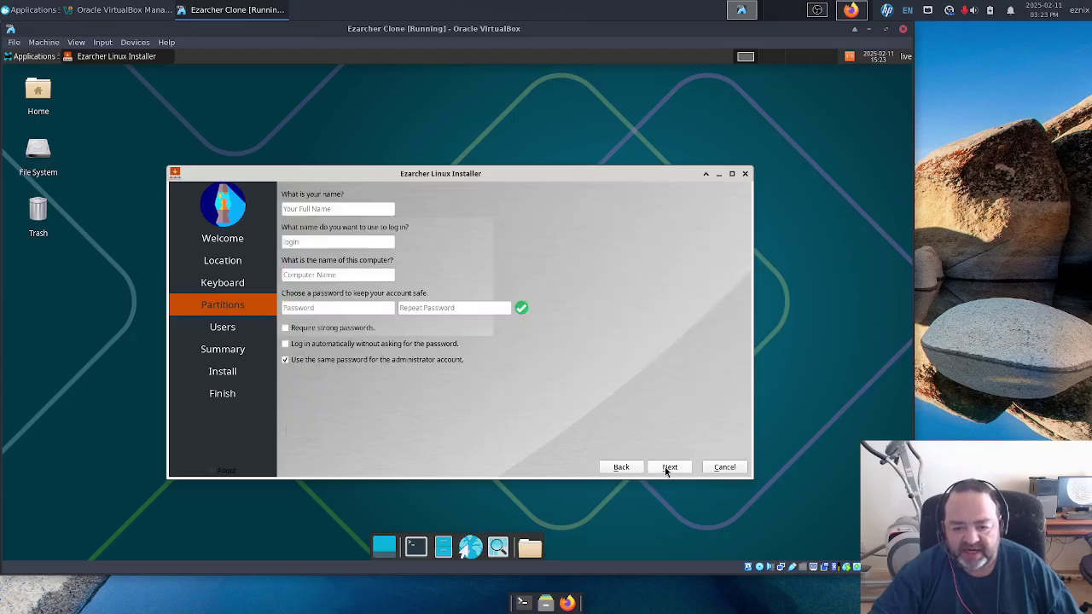
type("e")
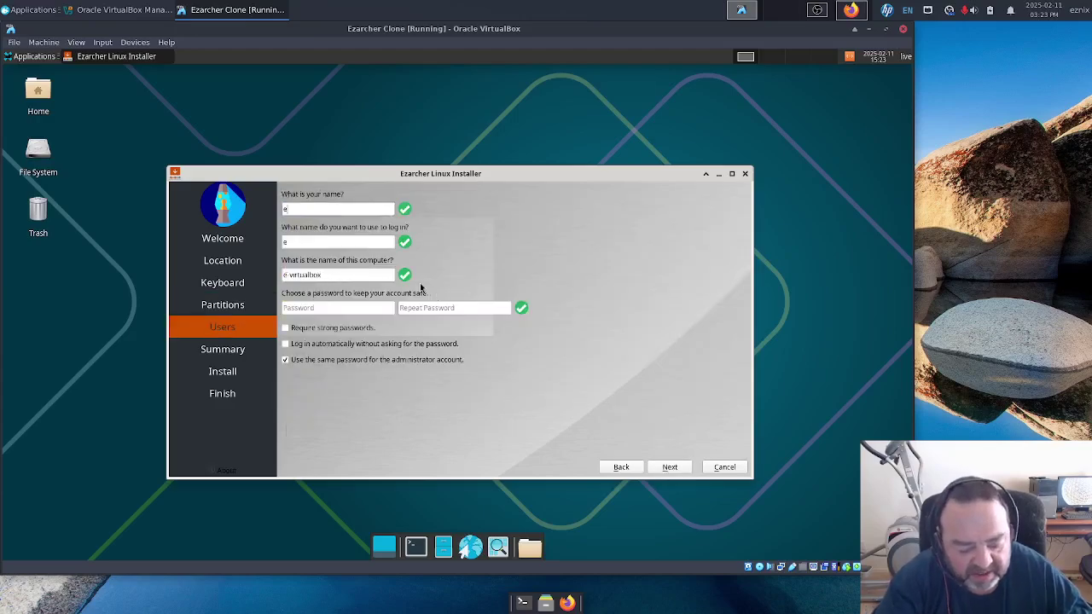
type("ztest")
key("Tab")
key("Tab")
key("Tab")
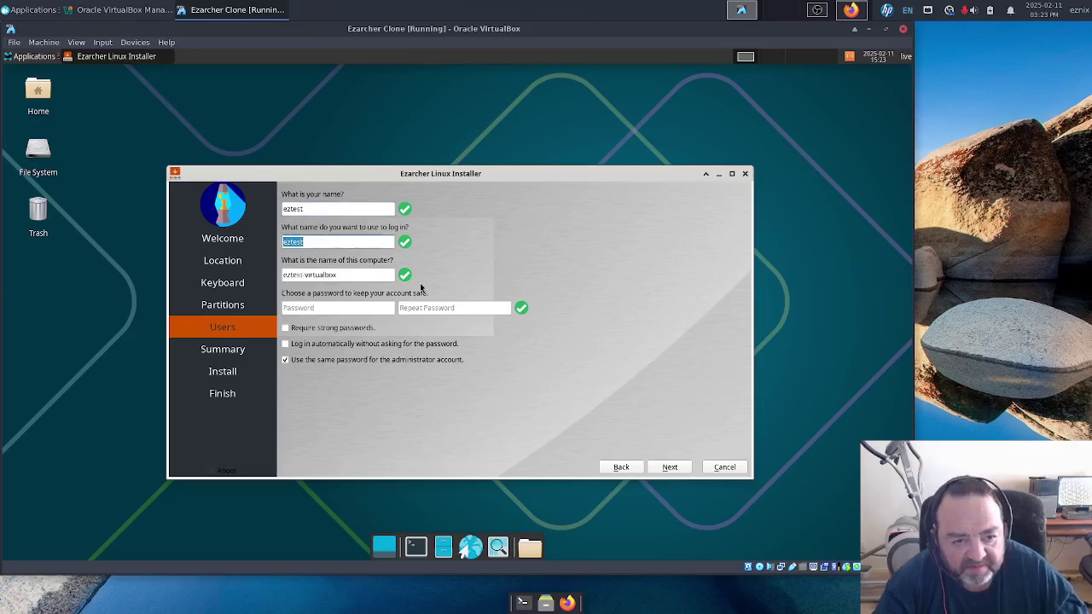
type("•••")
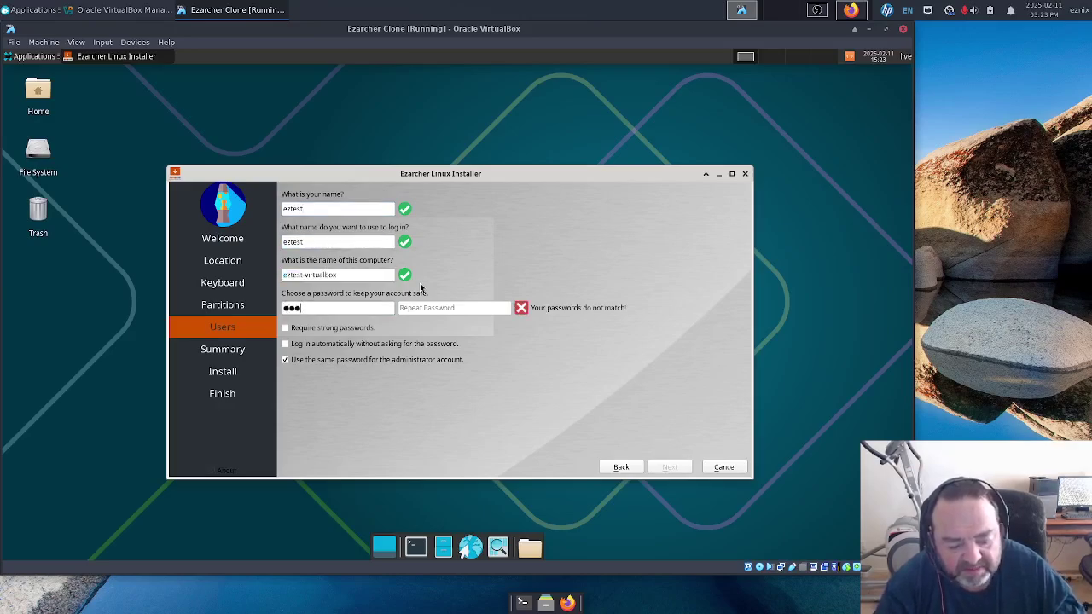
key("Tab")
type("•••")
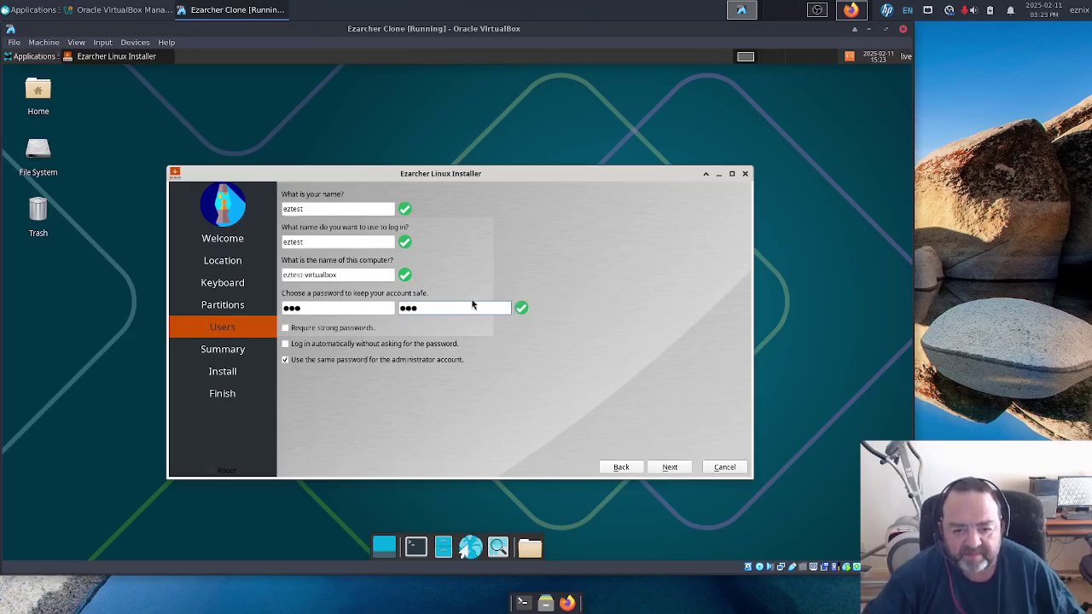
left_click(674, 469)
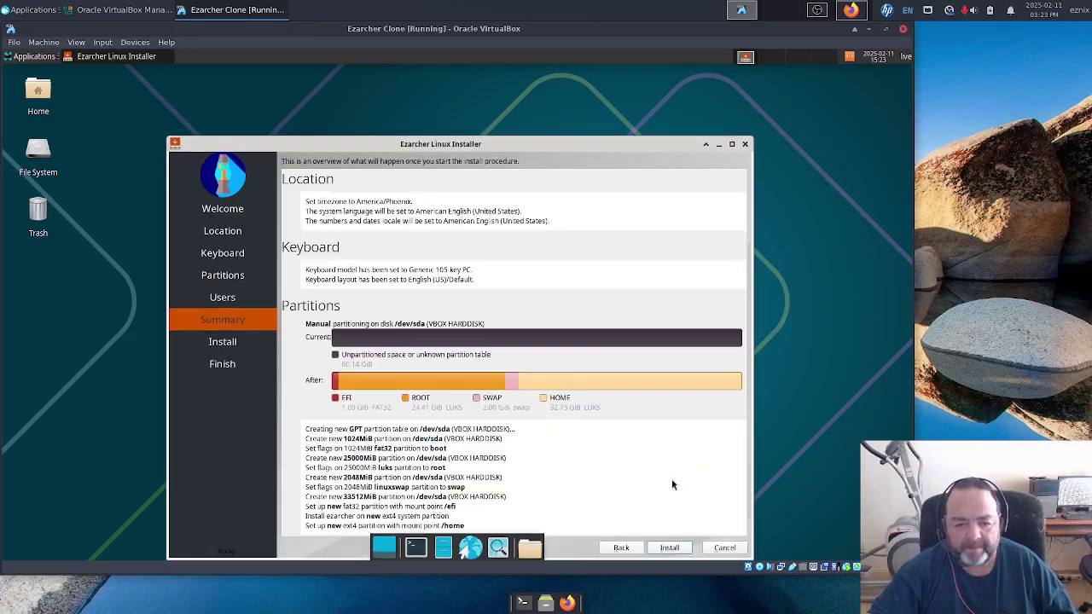
Start the installation, accepting the disk changes, and switch to the Ezarcher project page
left_click(670, 547)
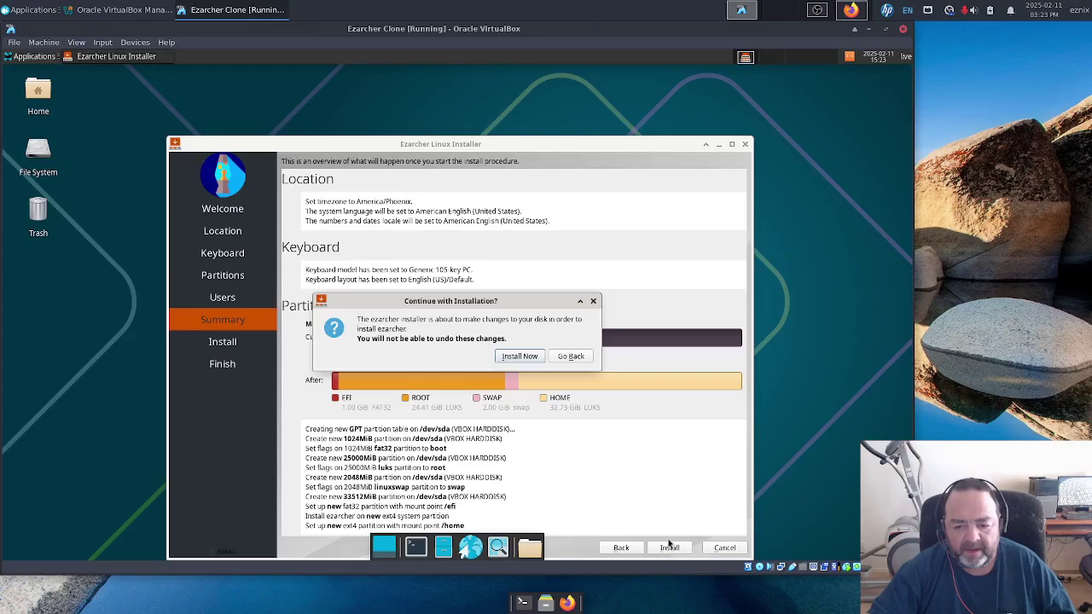
left_click(521, 357)
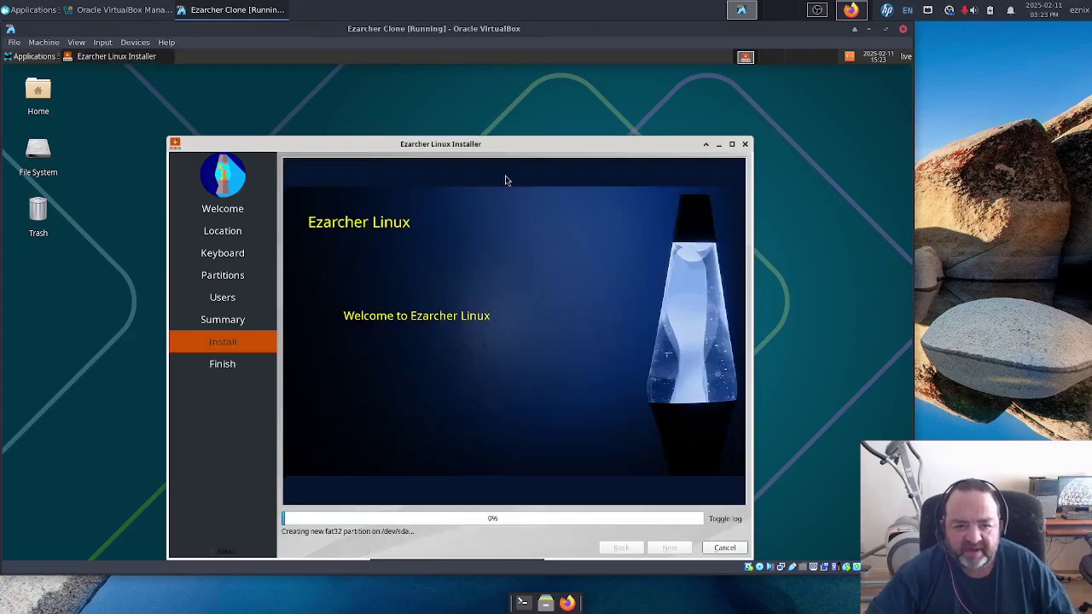
left_click_drag(482, 143, 477, 105)
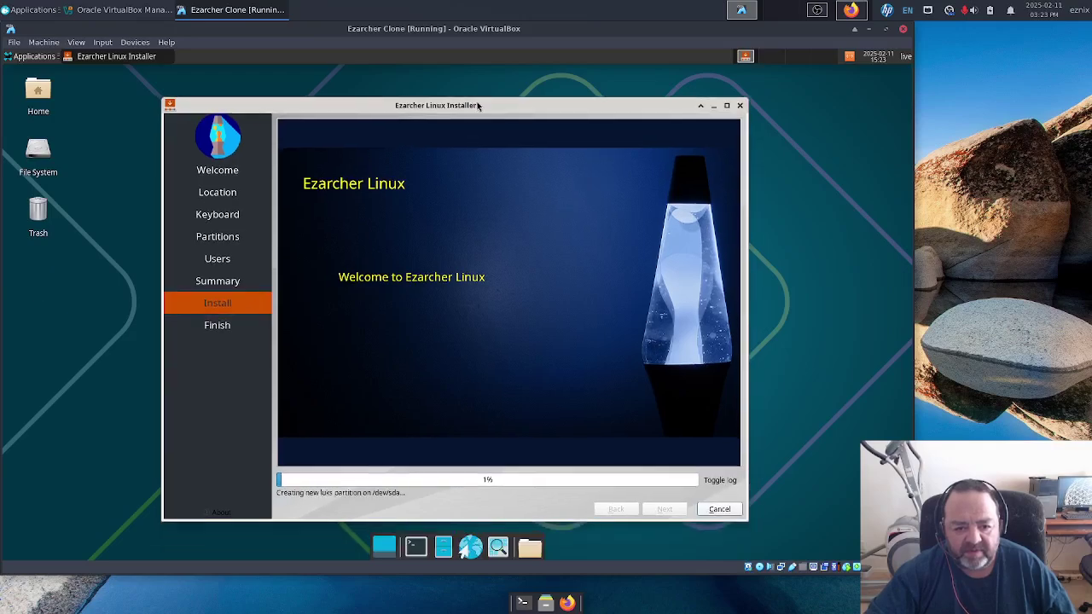
left_click(845, 10)
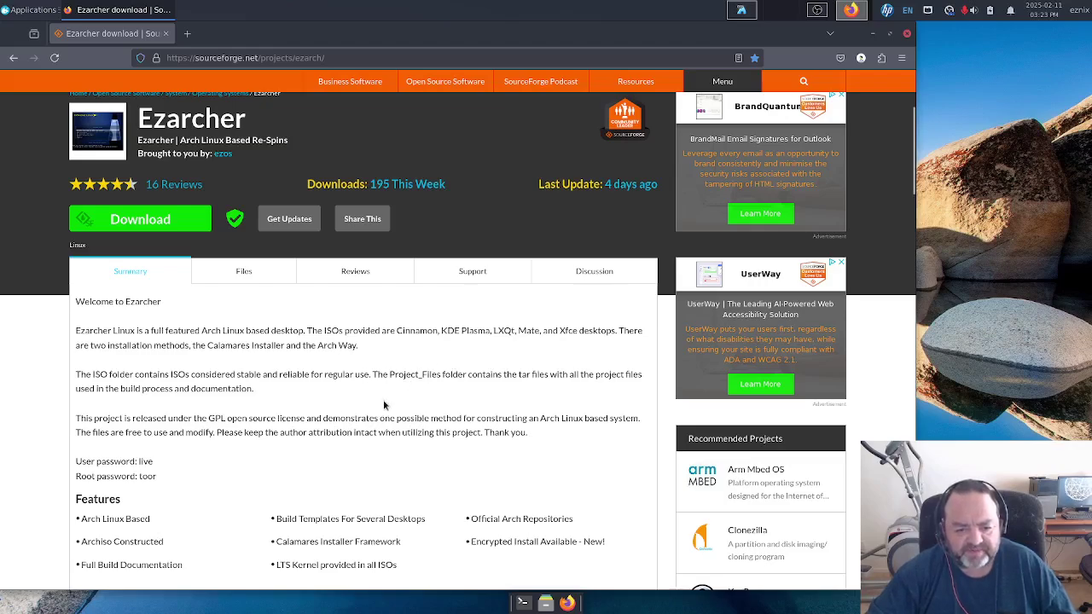
View the boot menu sample screenshot, then enlarge the second sample showing the Xfce desktop and file manager
scroll(384, 405, "down", 4)
scroll(385, 404, "down", 3)
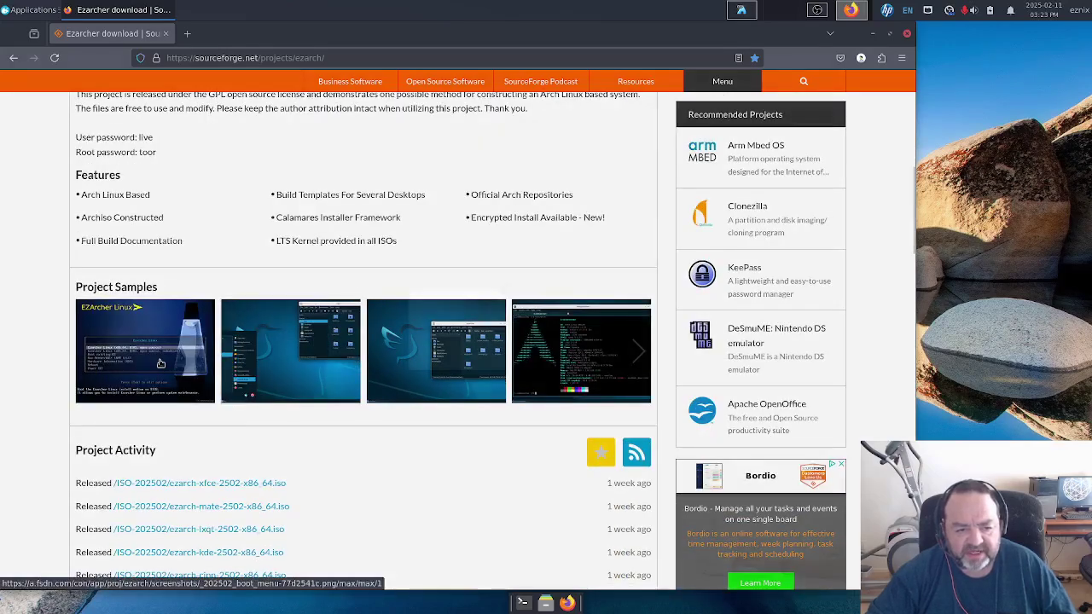
left_click(160, 363)
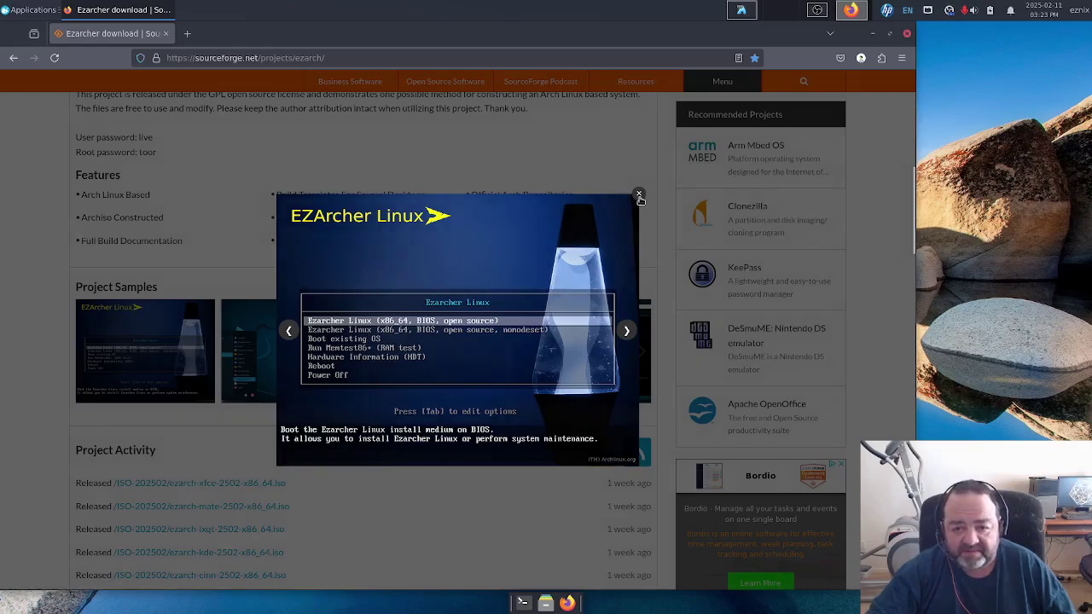
left_click(639, 195)
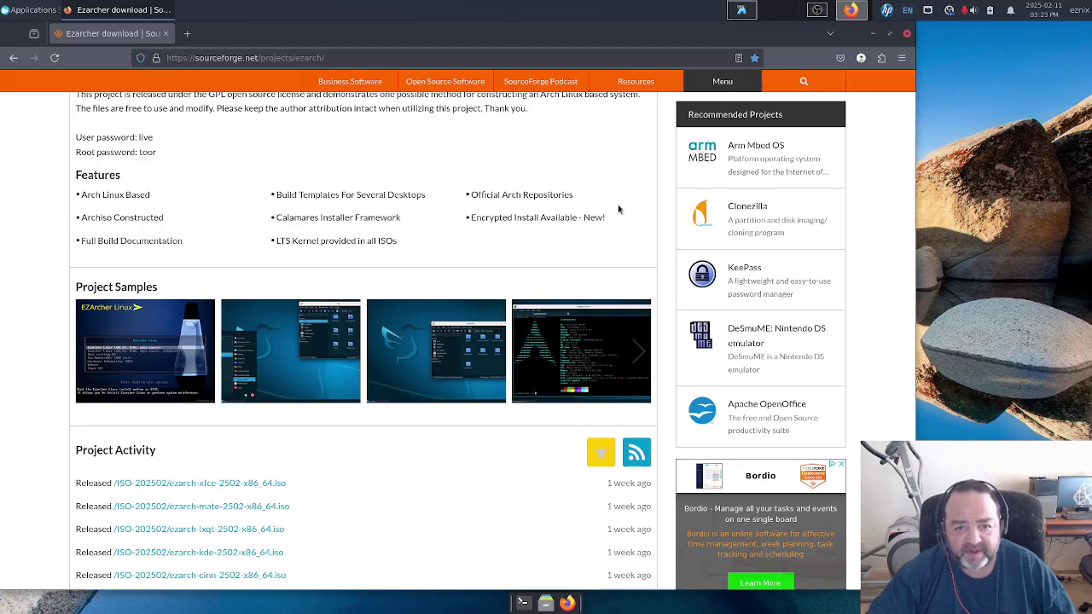
left_click(280, 348)
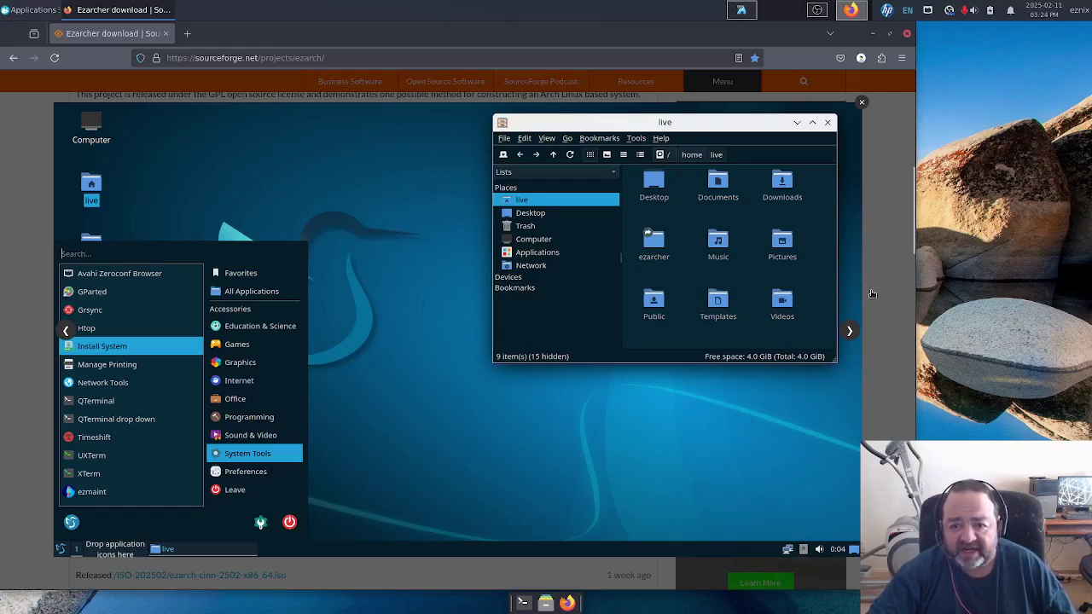
Page through the remaining samples: fastfetch terminal, Calamares installer and login screen
left_click(850, 332)
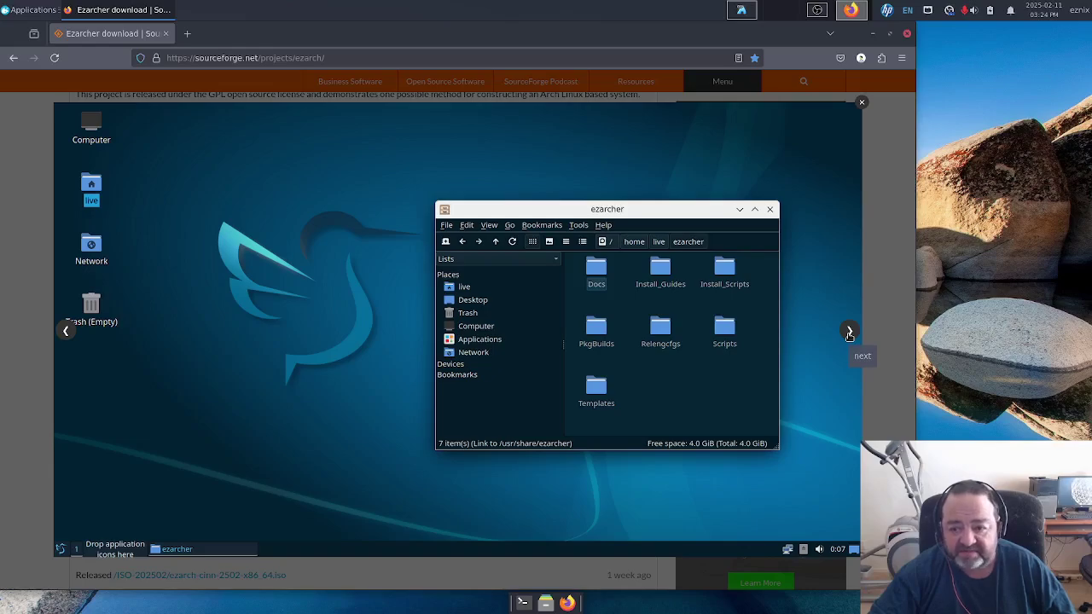
left_click(849, 333)
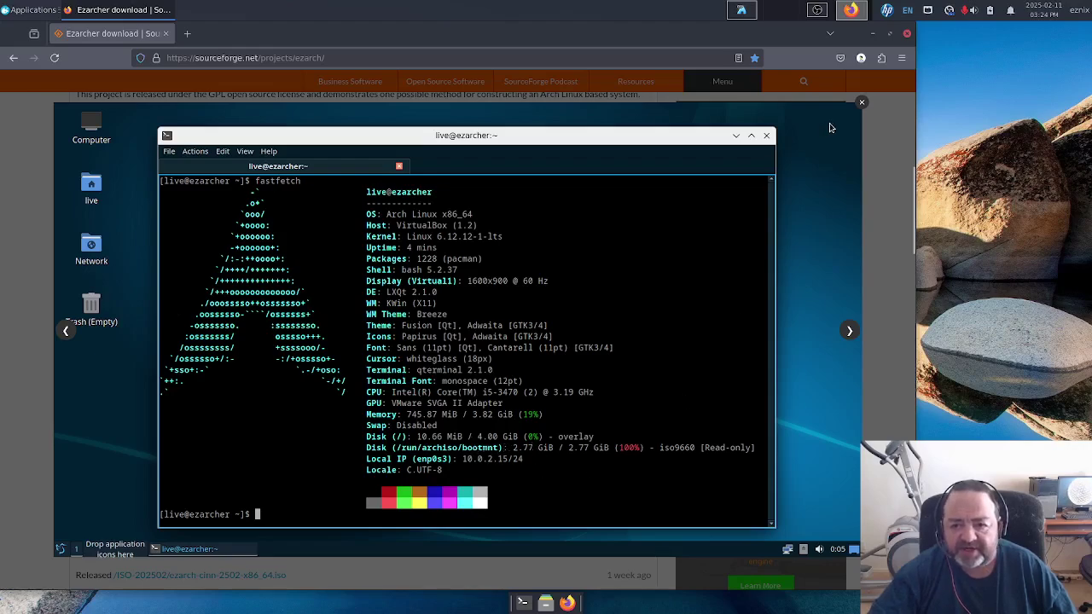
left_click(849, 331)
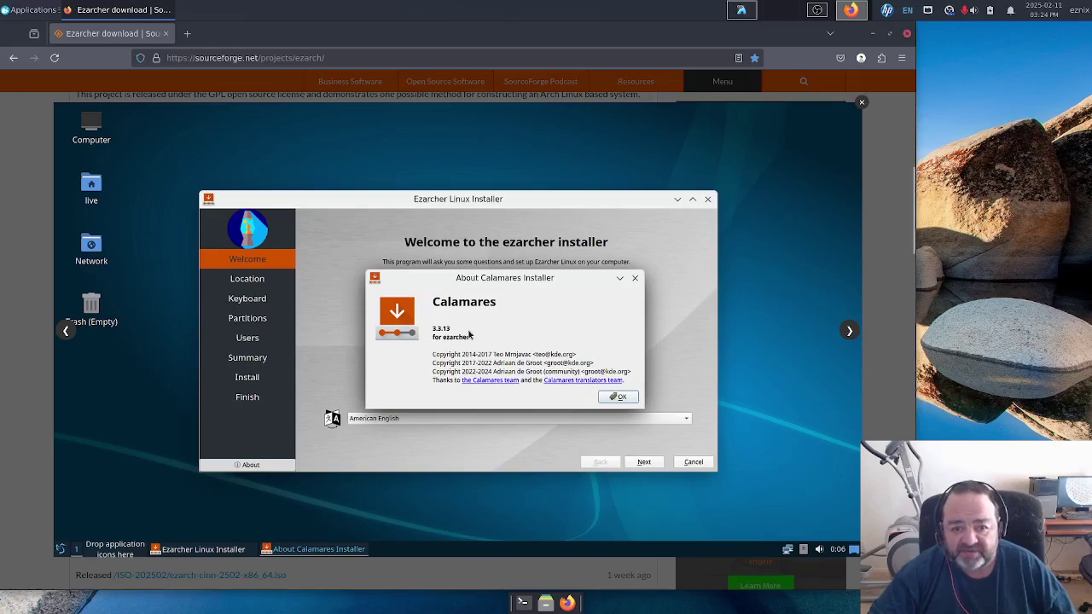
left_click(850, 331)
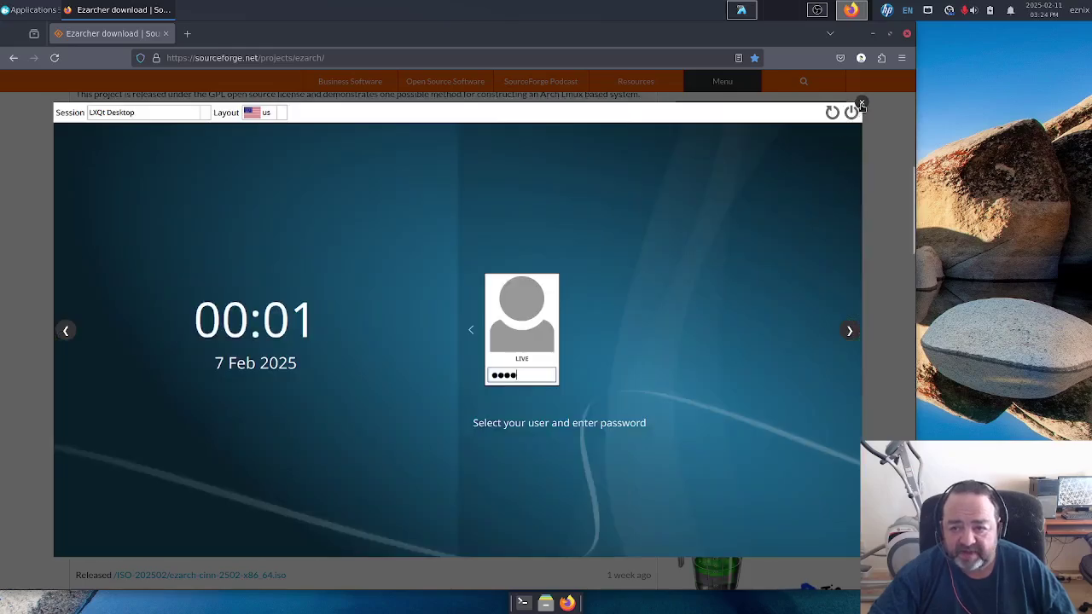
Close the screenshot viewer and look over the Ezarcher project page's features and samples
left_click(862, 102)
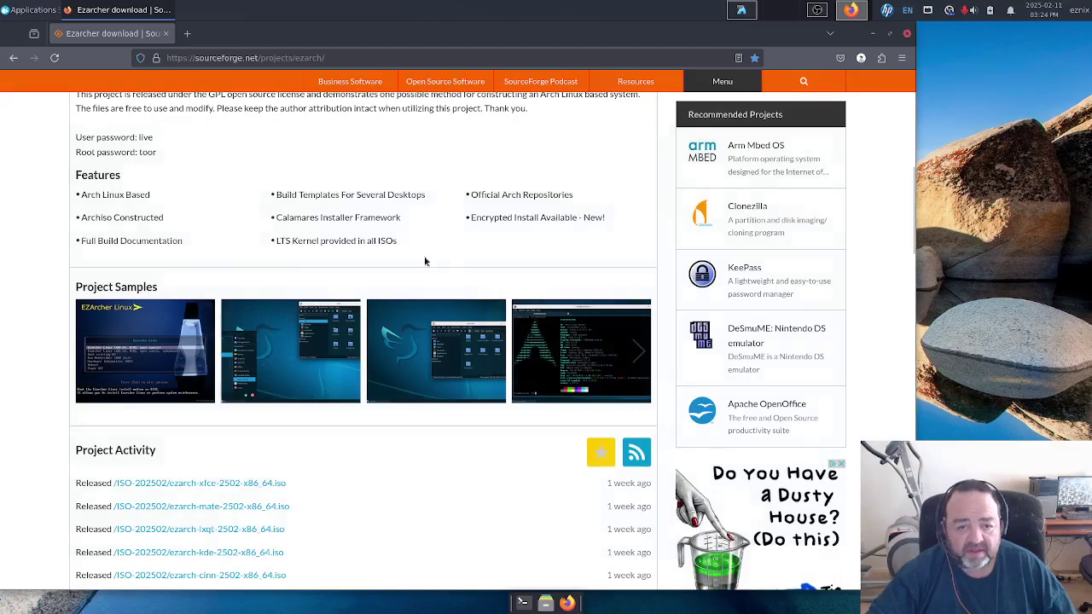
scroll(403, 251, "down", 3)
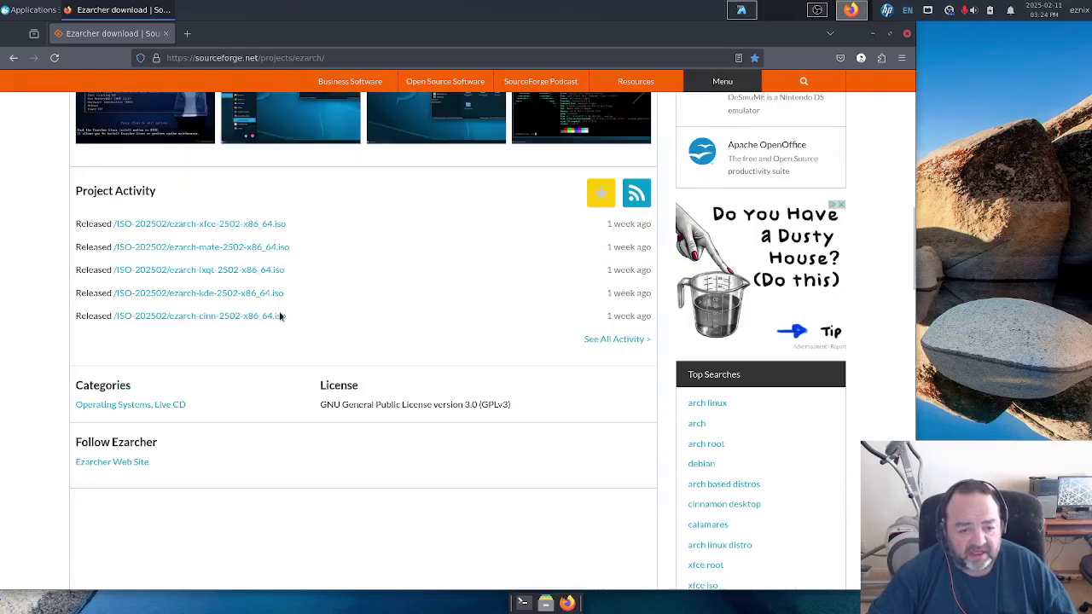
scroll(414, 301, "up", 1)
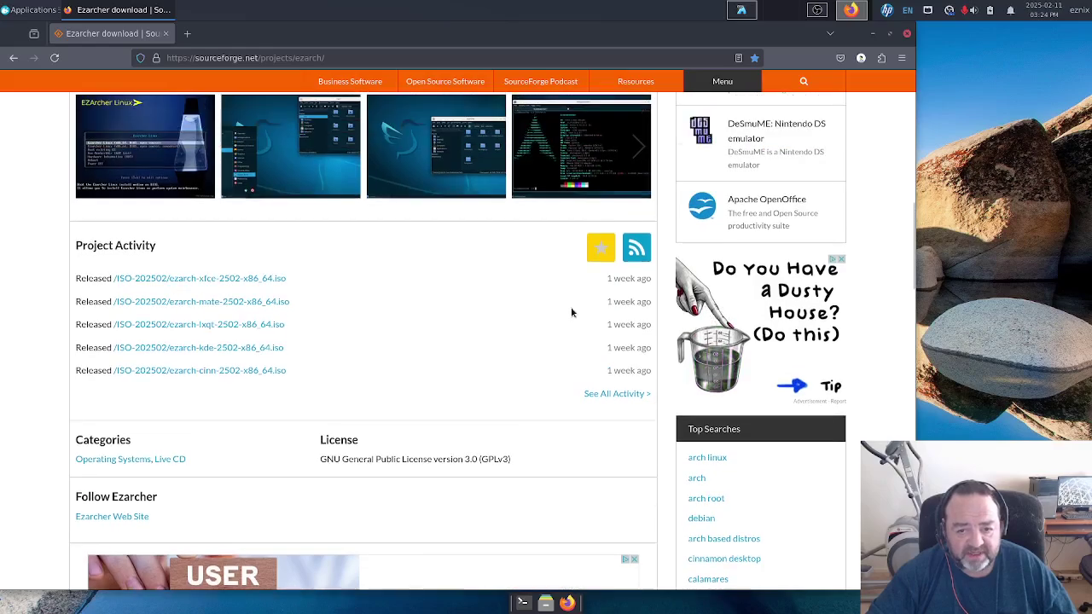
scroll(450, 322, "up", 5)
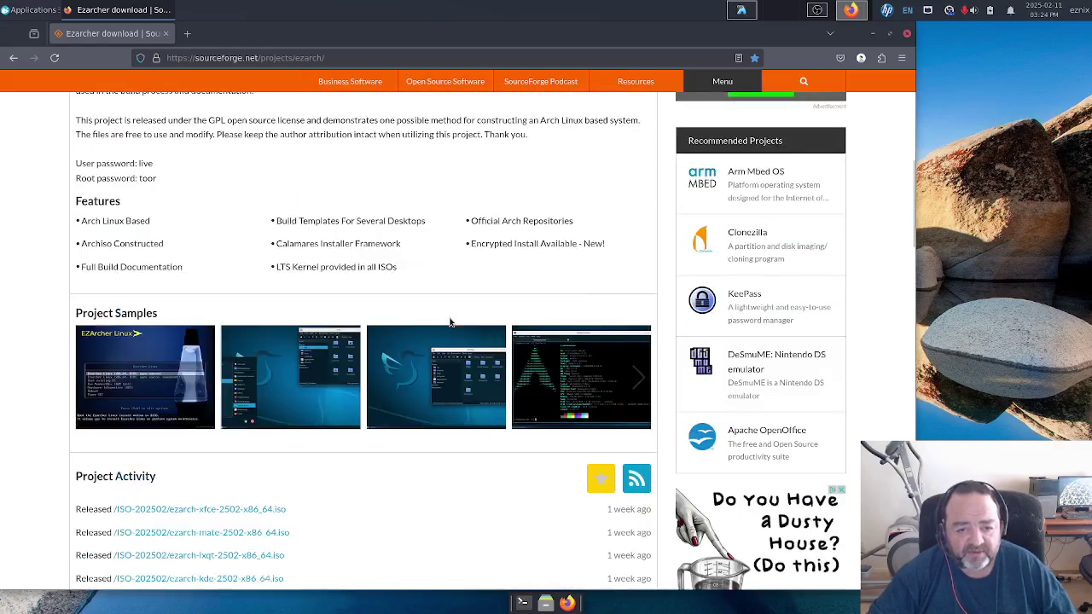
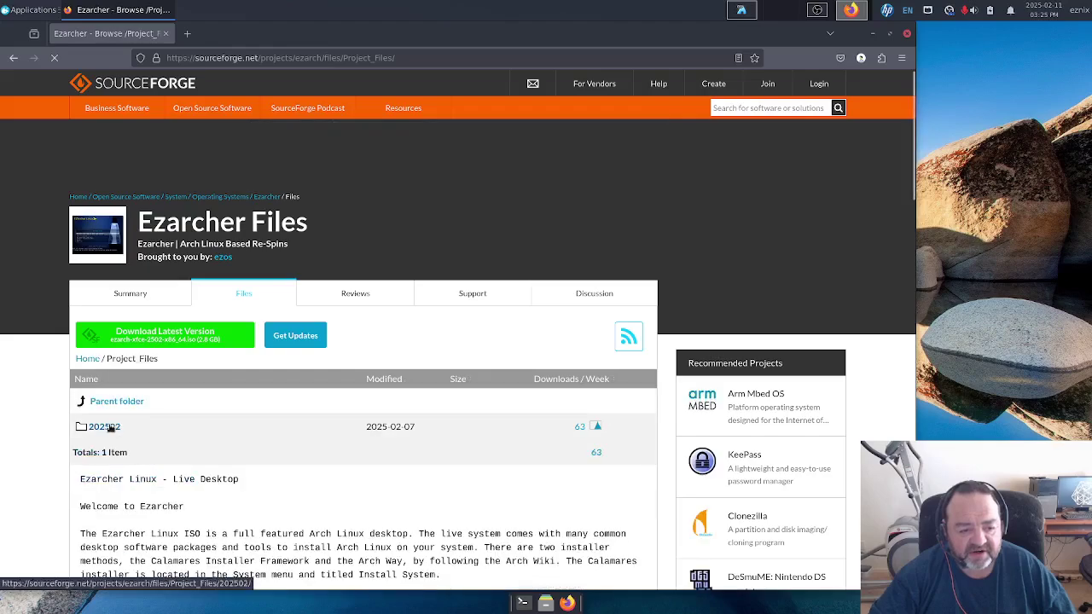
Browse the 202502 project files, then return to the Ezarcher summary and open a new tab
left_click(106, 426)
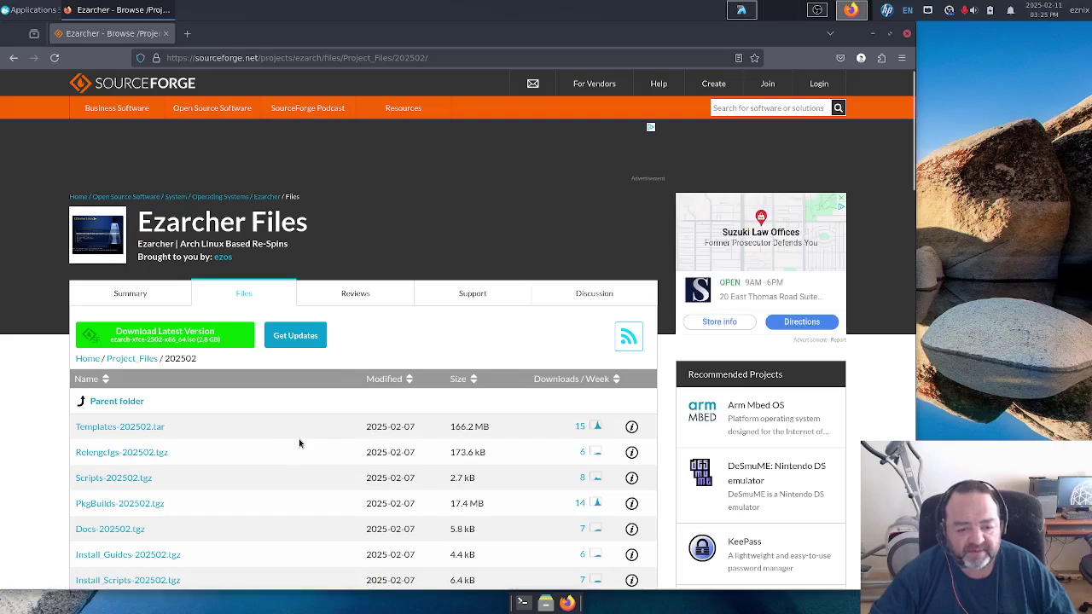
scroll(299, 439, "down", 2)
scroll(298, 439, "down", 2)
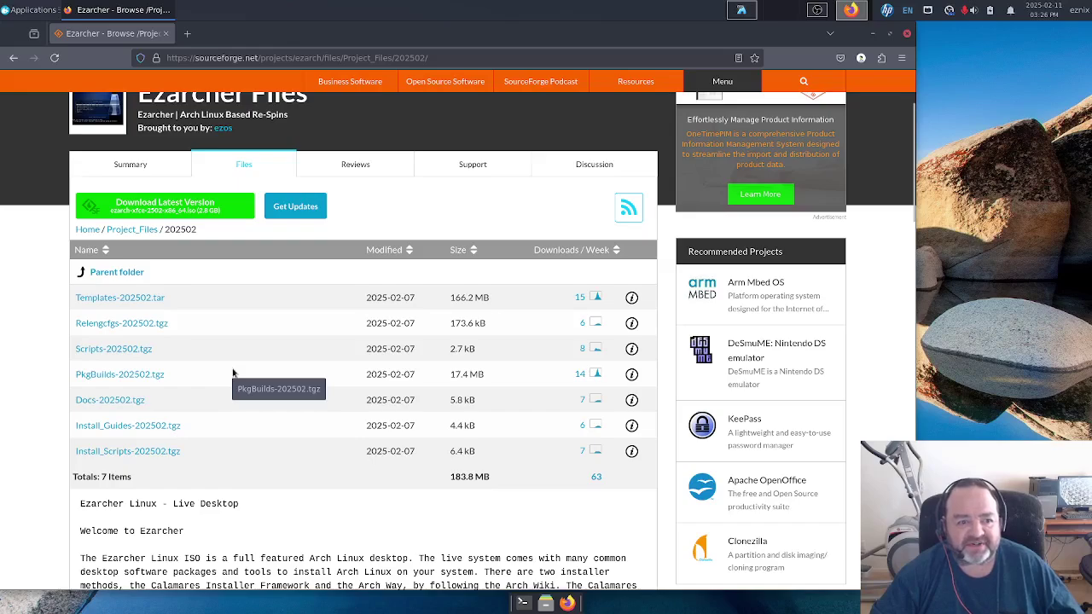
left_click(130, 169)
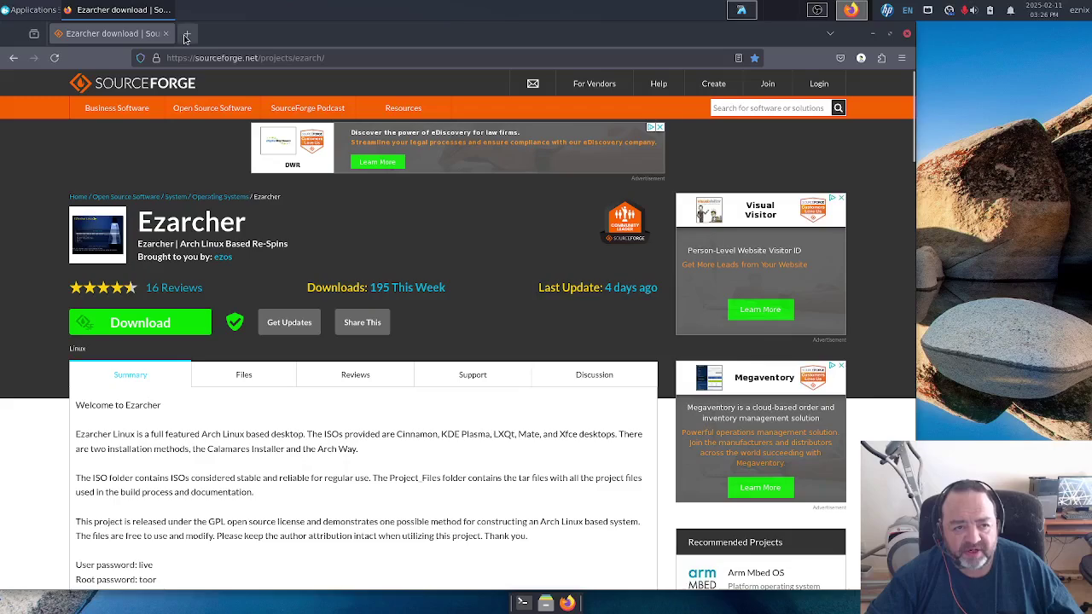
left_click(186, 35)
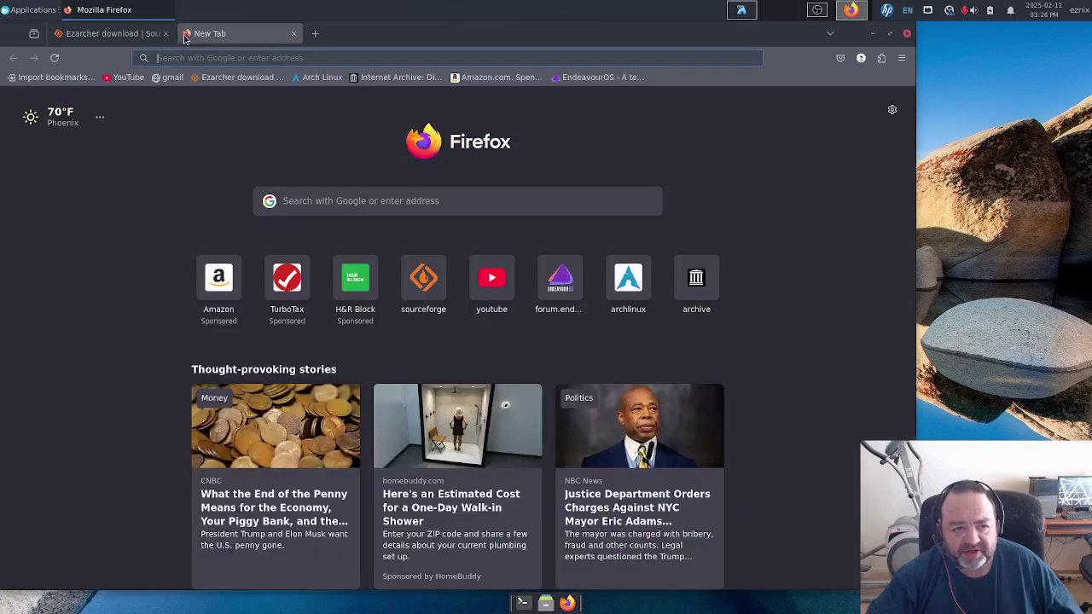
Go to Internet Archive and search for 'eznix'
left_click(693, 289)
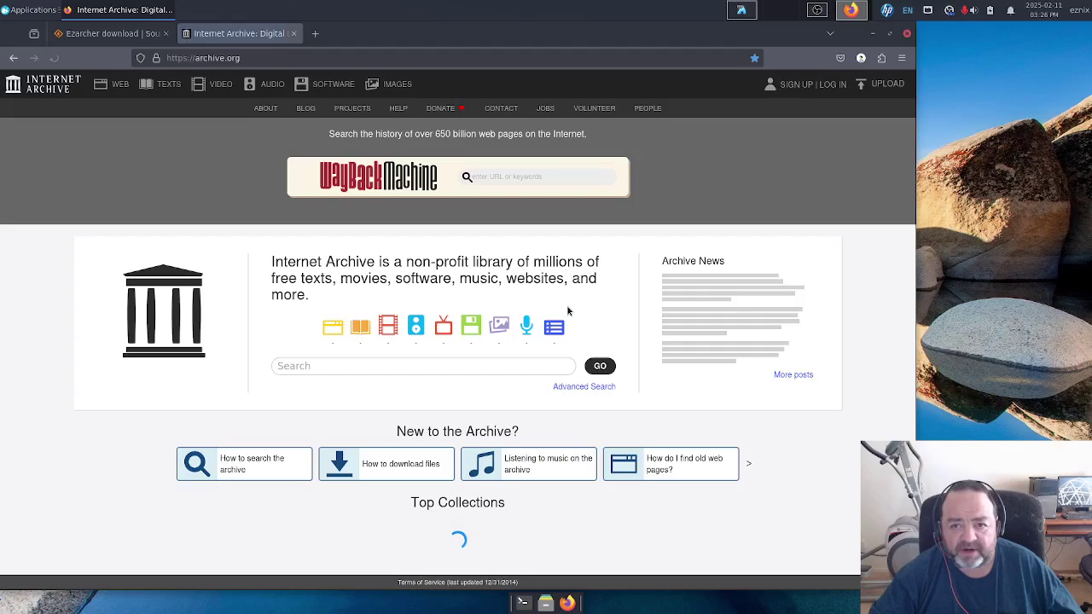
left_click(307, 366)
type("e")
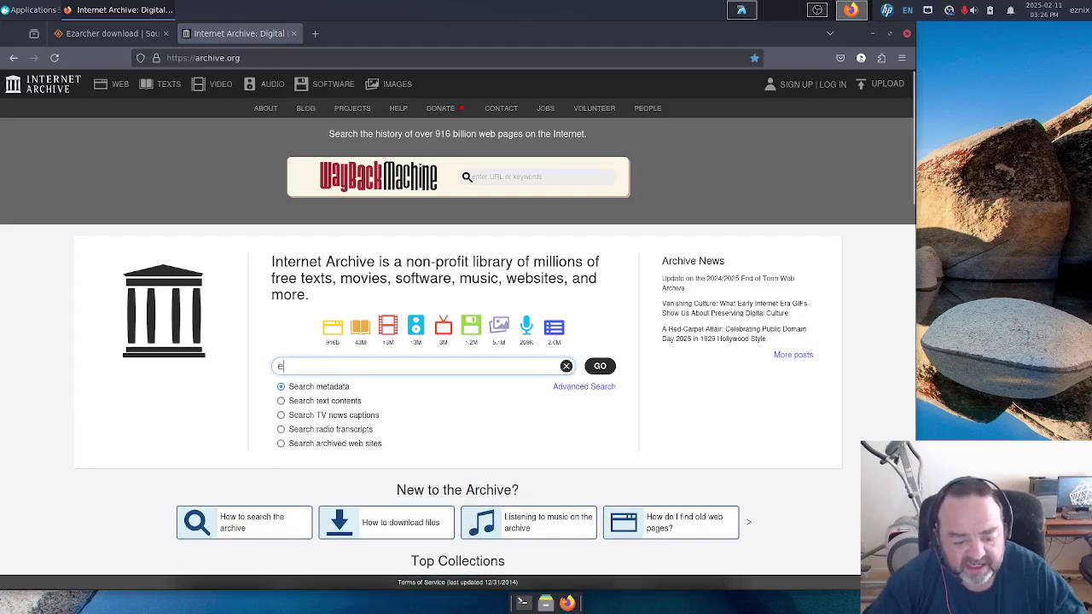
type("znix")
key("Return")
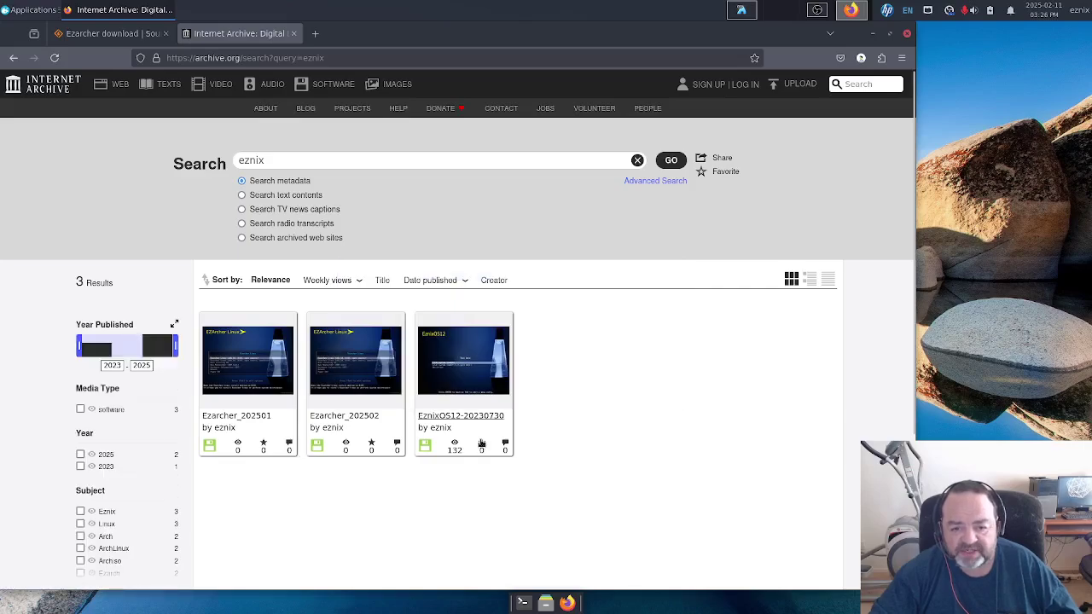
View the Ezarcher_202502 item and the creator's items list, then return to SourceForge
mouse_move(482, 445)
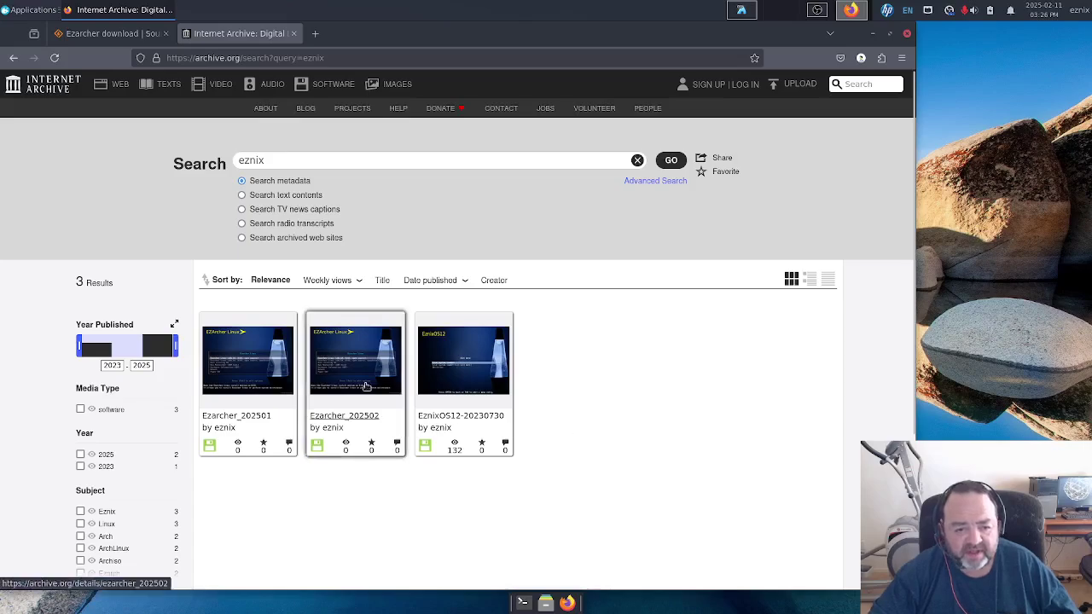
left_click(365, 387)
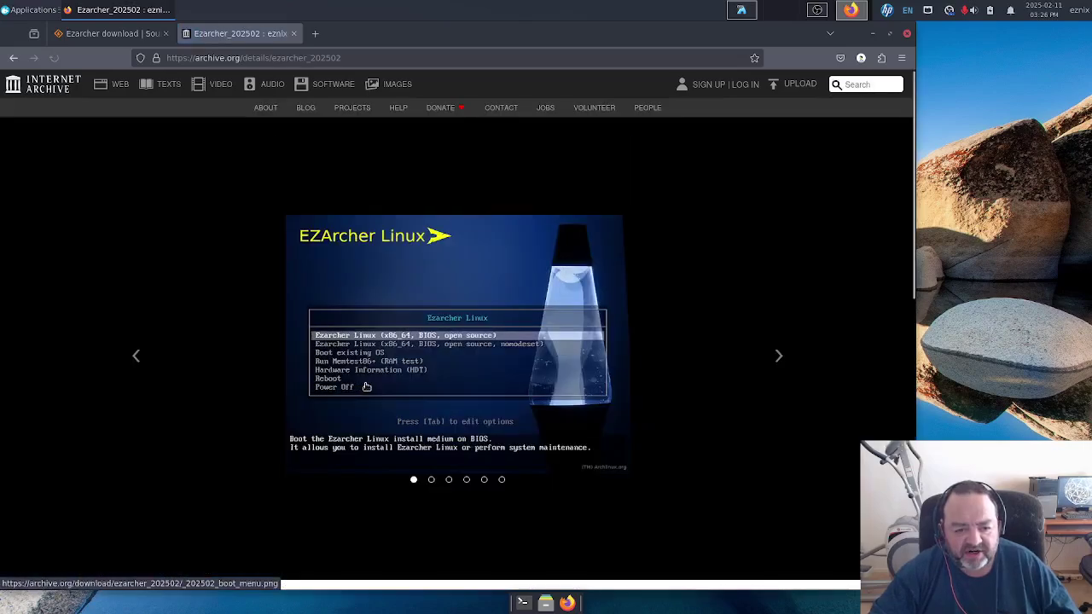
scroll(569, 415, "down", 4)
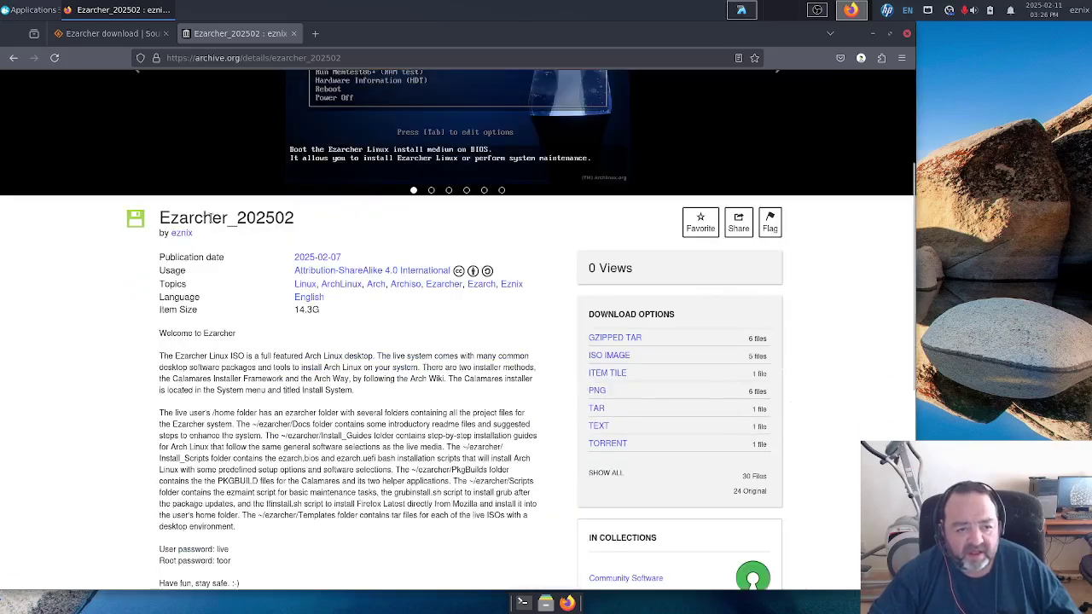
left_click(182, 234)
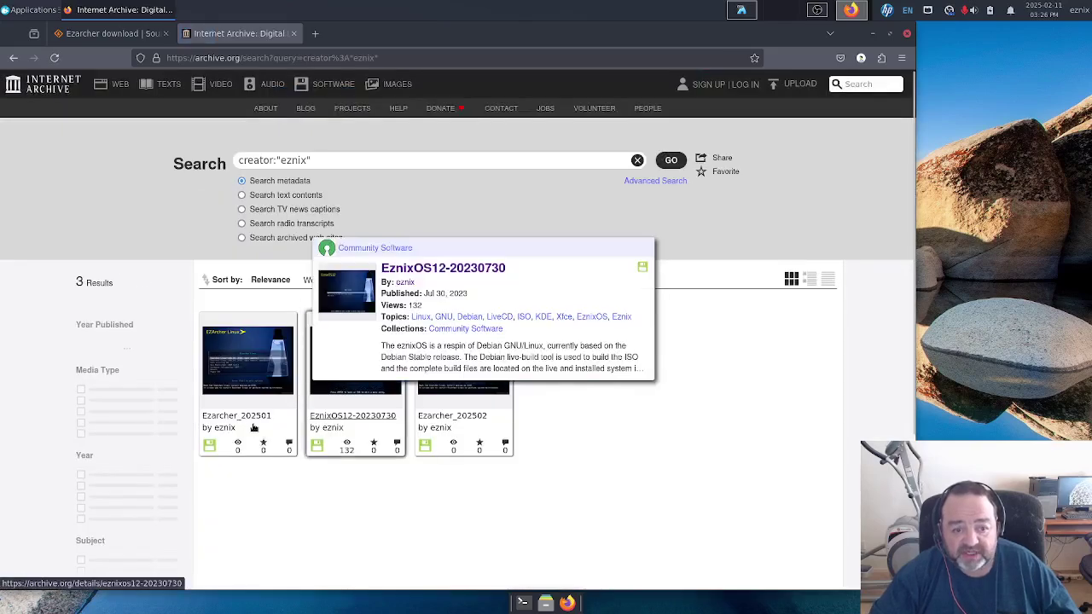
mouse_move(248, 431)
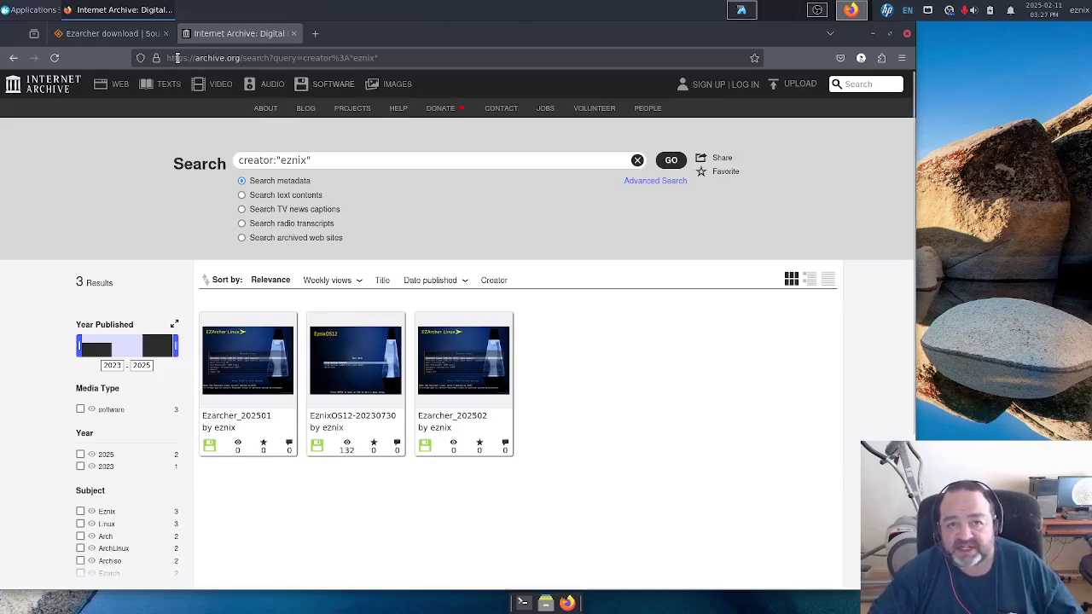
mouse_move(116, 38)
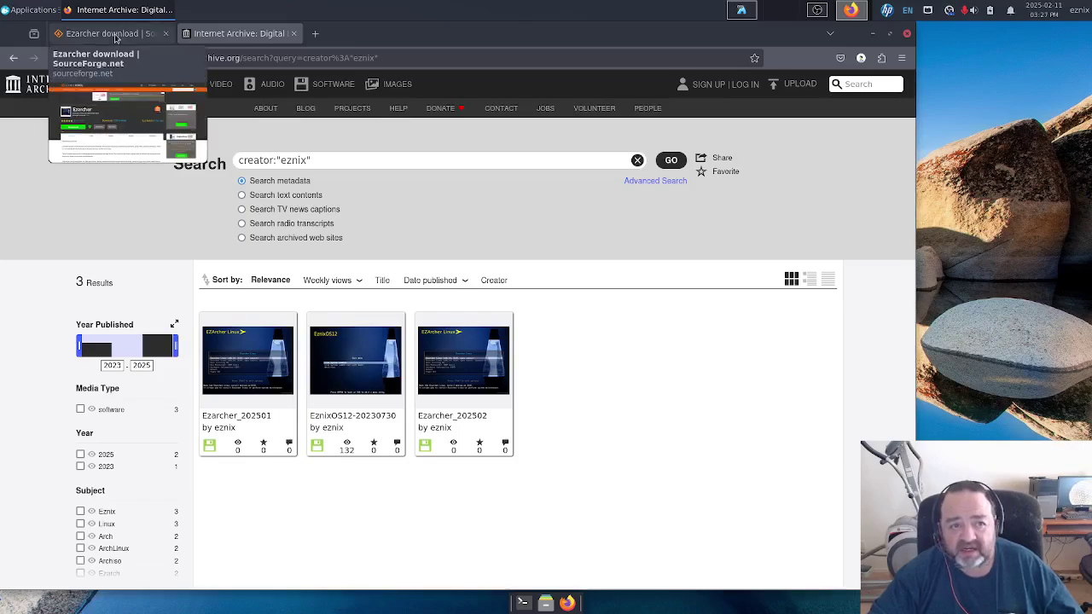
left_click(116, 36)
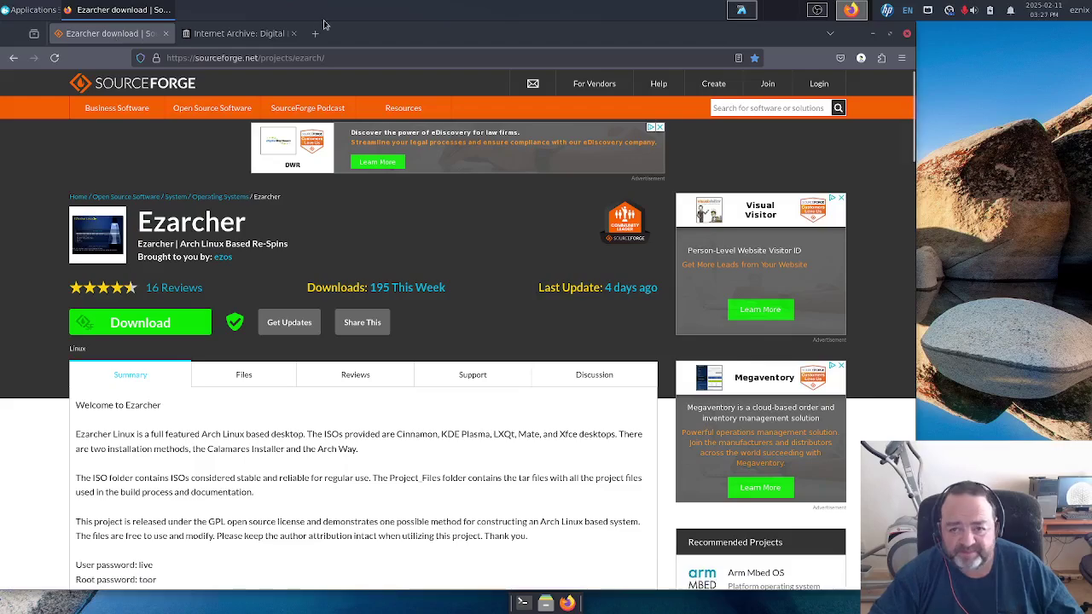
Switch to the Ezarcher Clone VM window to see the installer reach 'All done.'
left_click(755, 17)
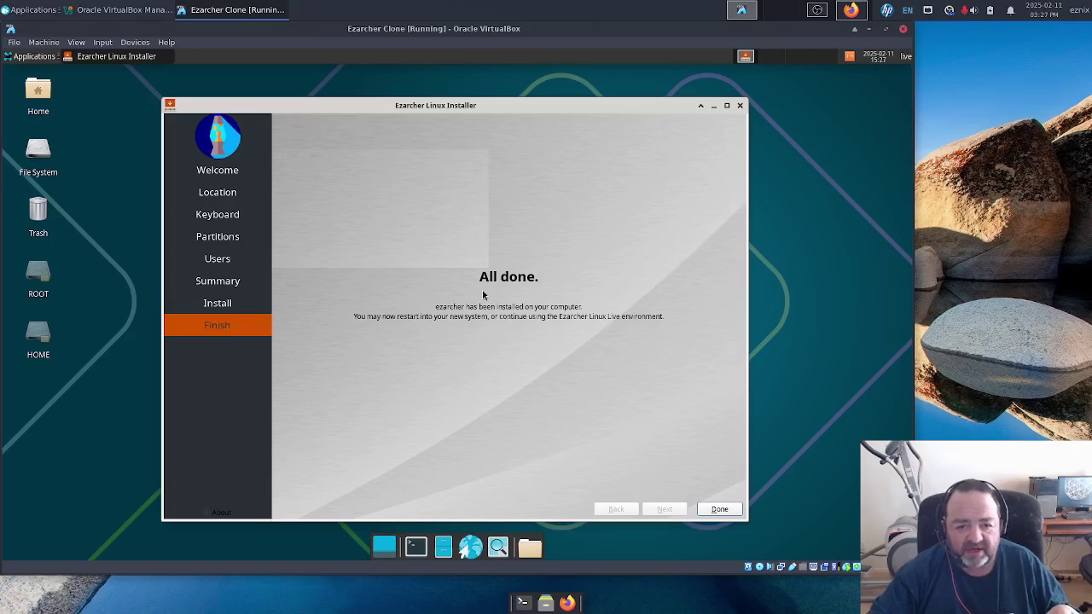
Close the finished installer and shut down the Ezarcher Clone VM
left_click(719, 509)
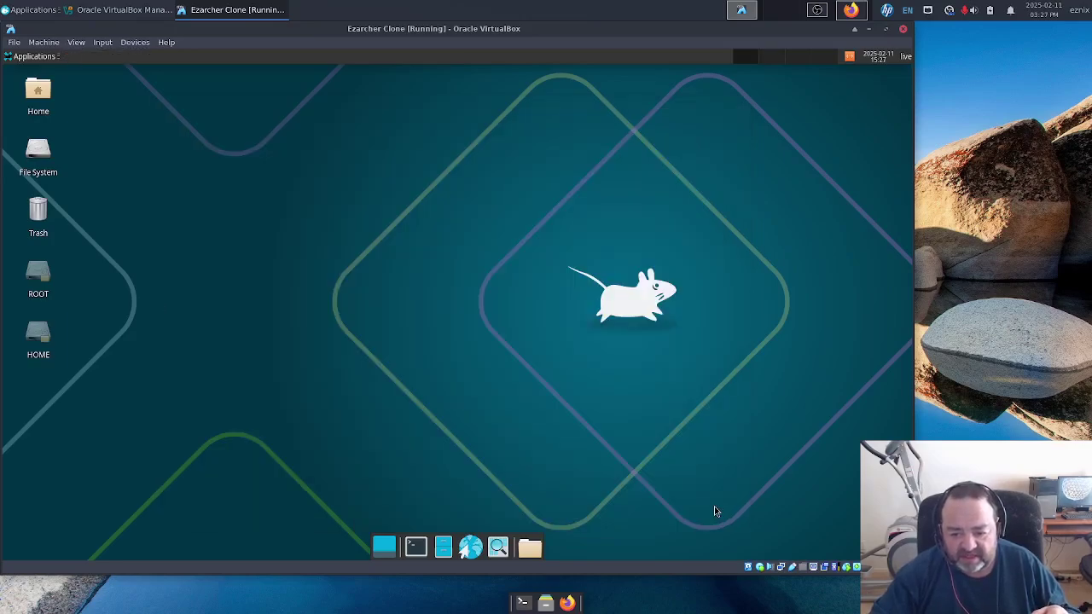
left_click(905, 58)
left_click(880, 124)
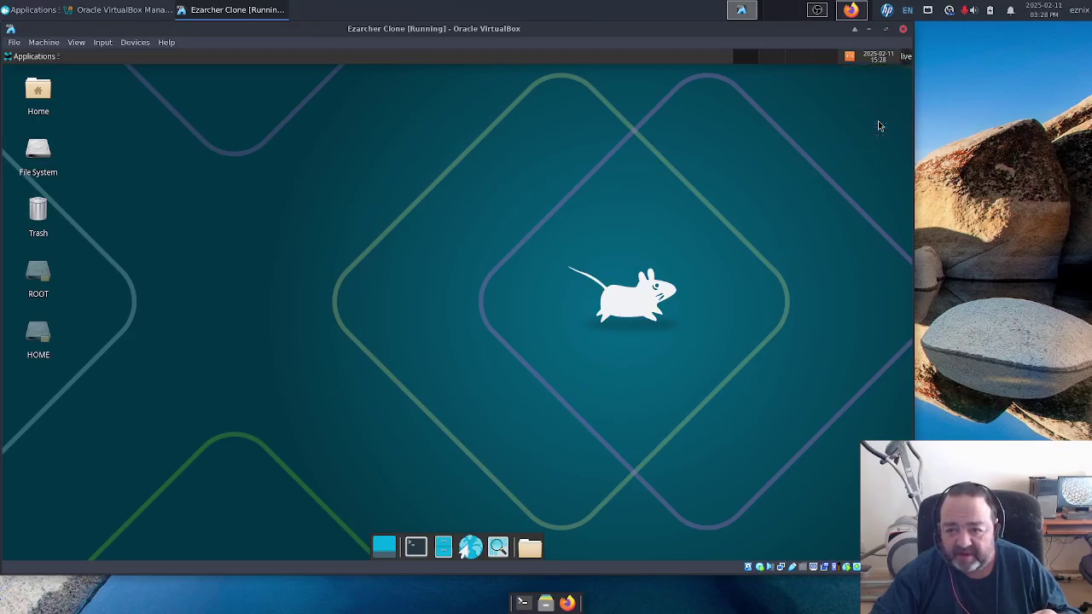
left_click(526, 351)
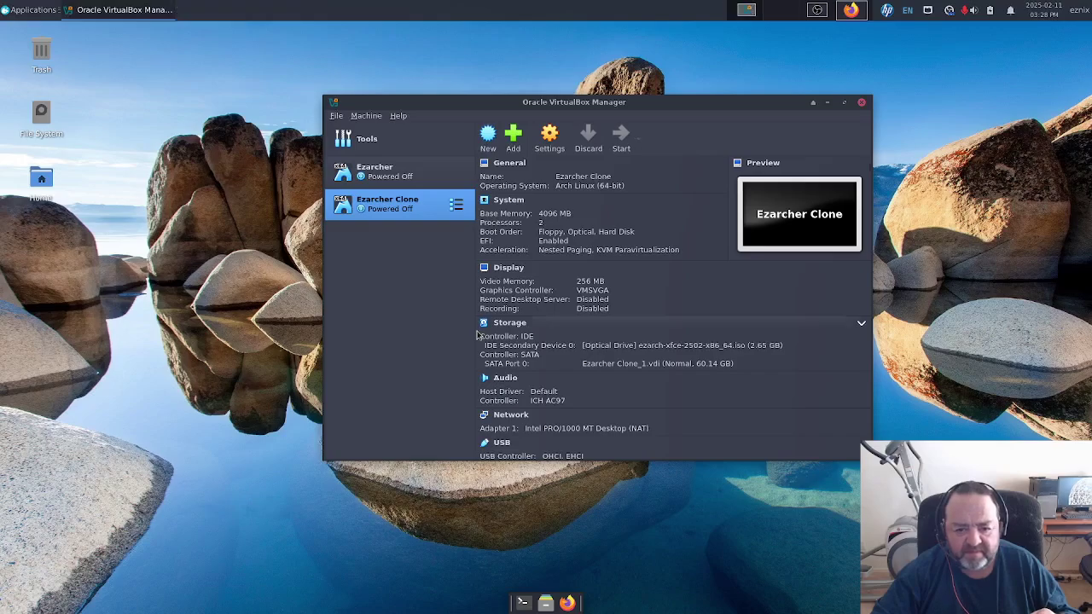
Remove the installer ISO from the optical drive and start the VM again
left_click(659, 350)
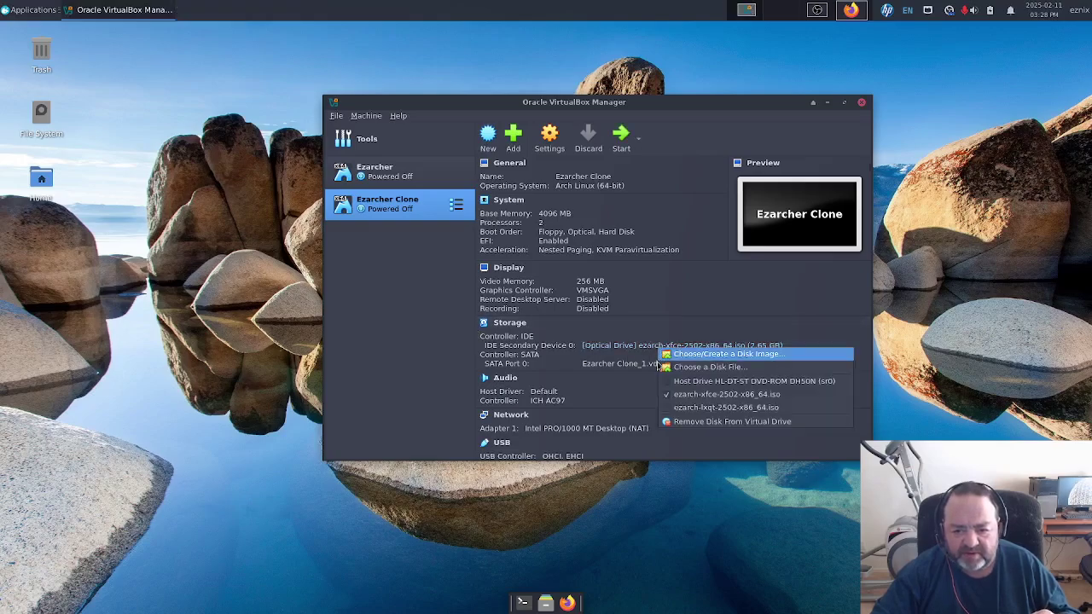
left_click(669, 397)
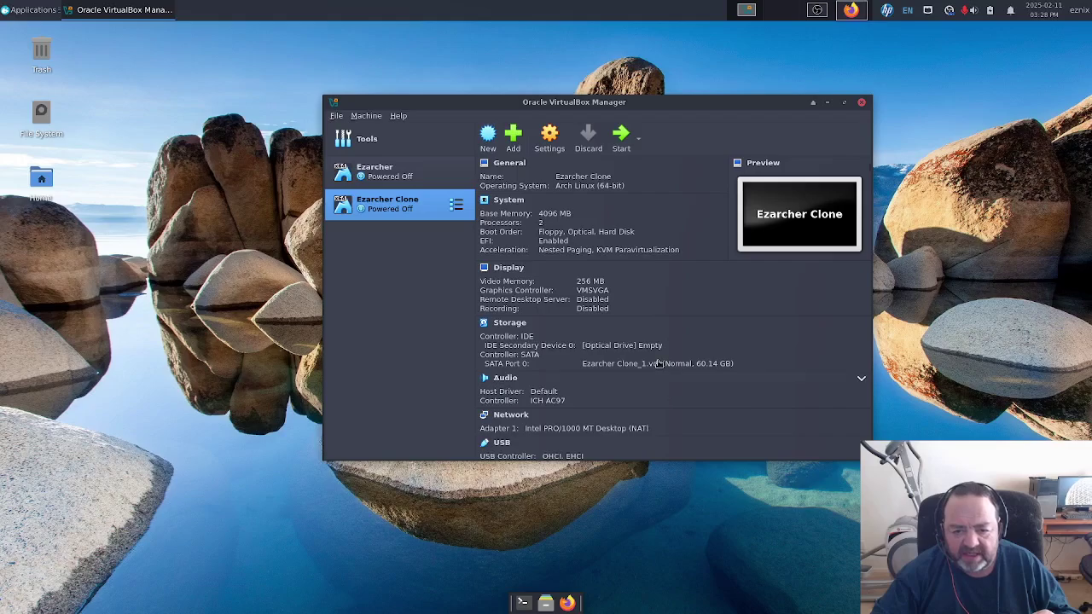
left_click(621, 139)
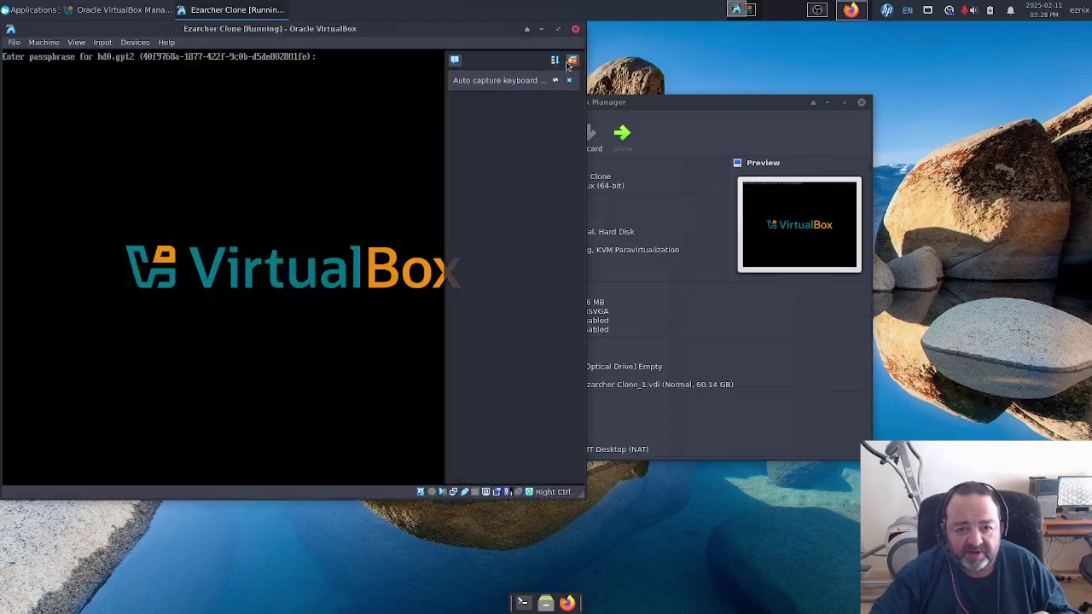
Enter the disk encryption passphrase and boot the ezarcher Linux GRUB entry
left_click(573, 62)
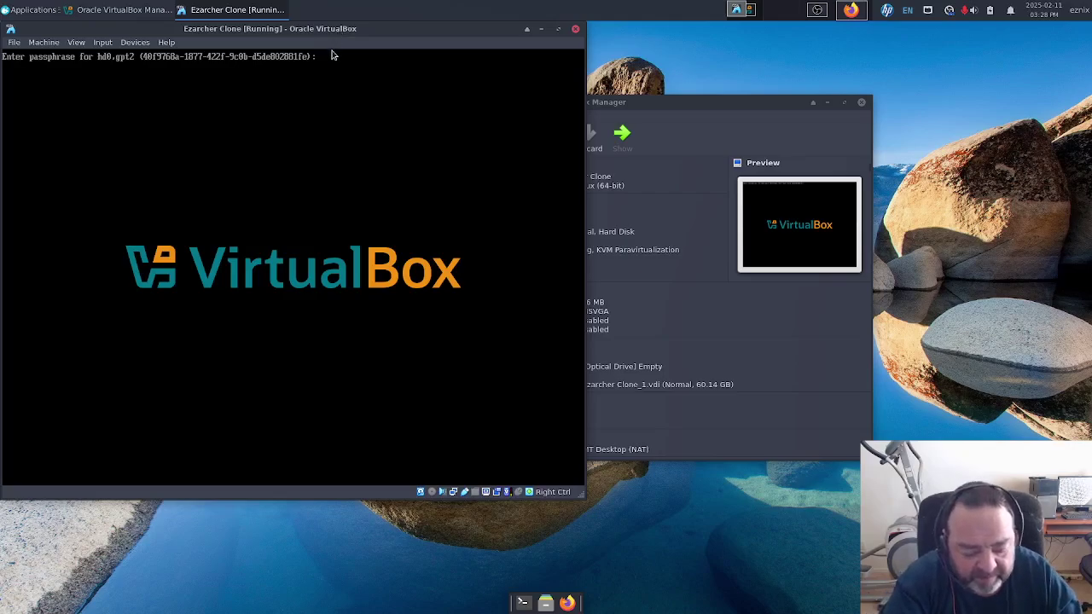
key("Return")
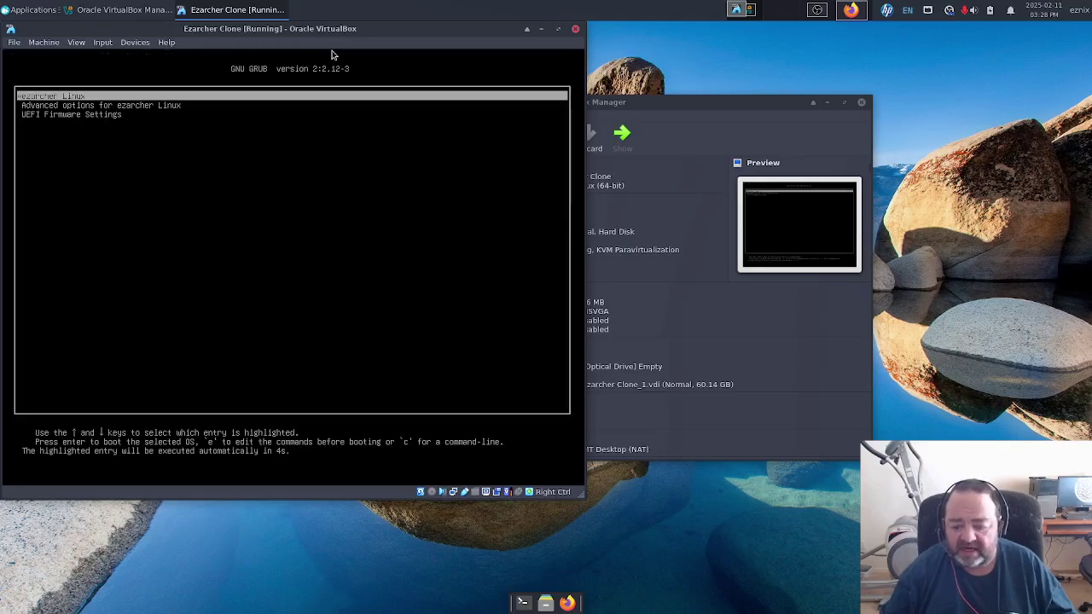
key("Down")
key("Up")
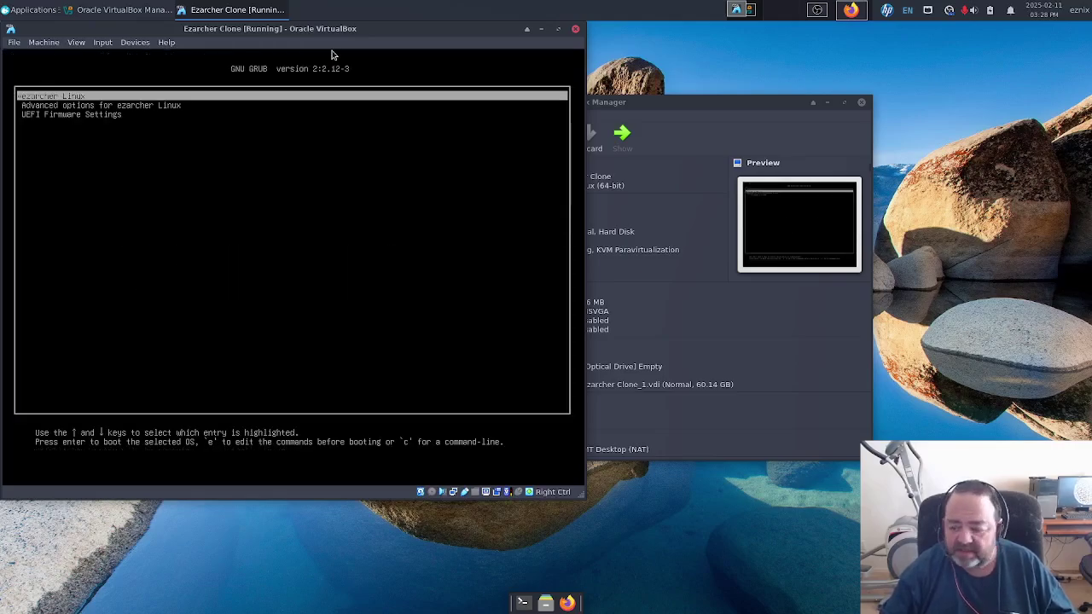
key("Return")
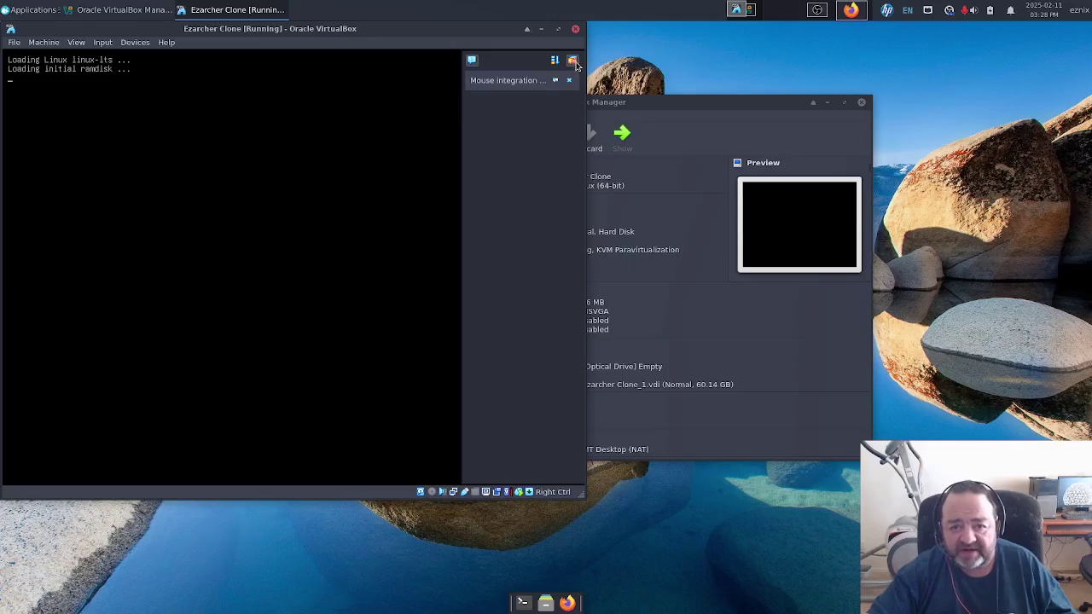
left_click(573, 60)
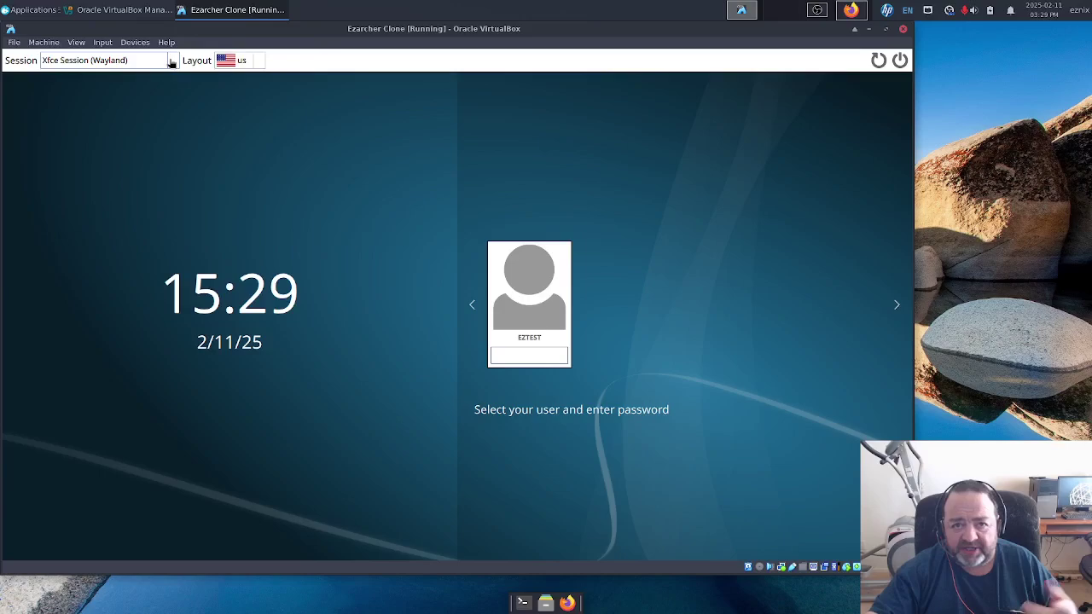
Choose the plain Xfce Session and log in with the user's password
left_click(172, 63)
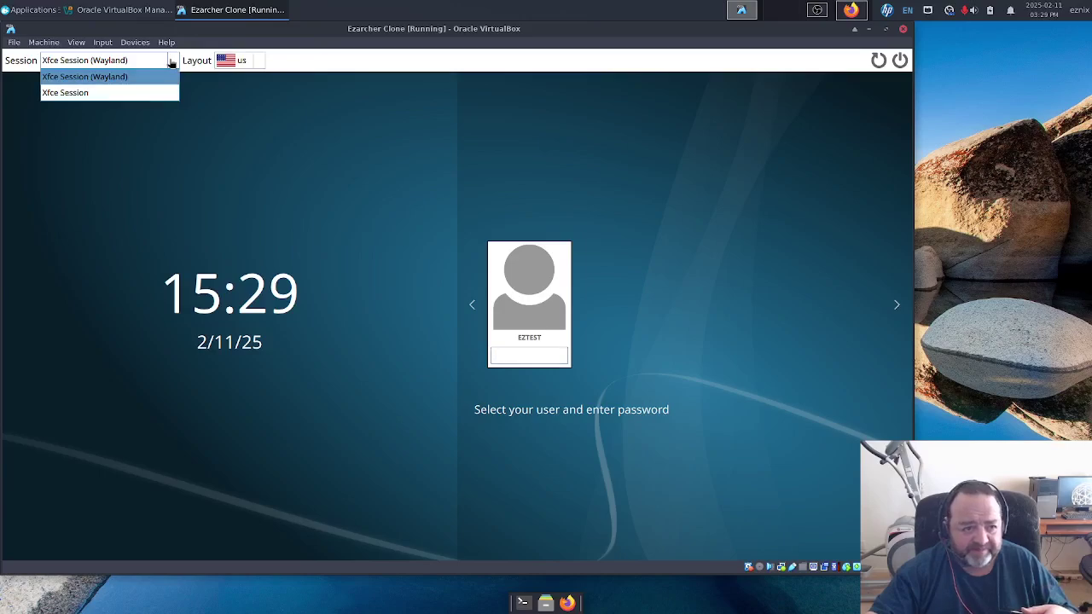
left_click(87, 96)
left_click(526, 363)
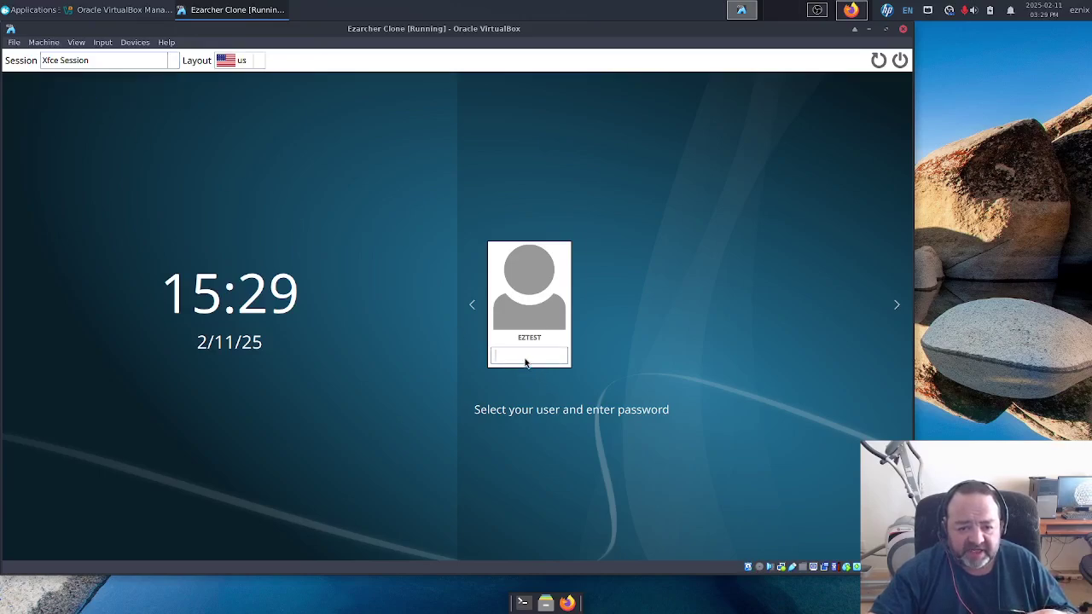
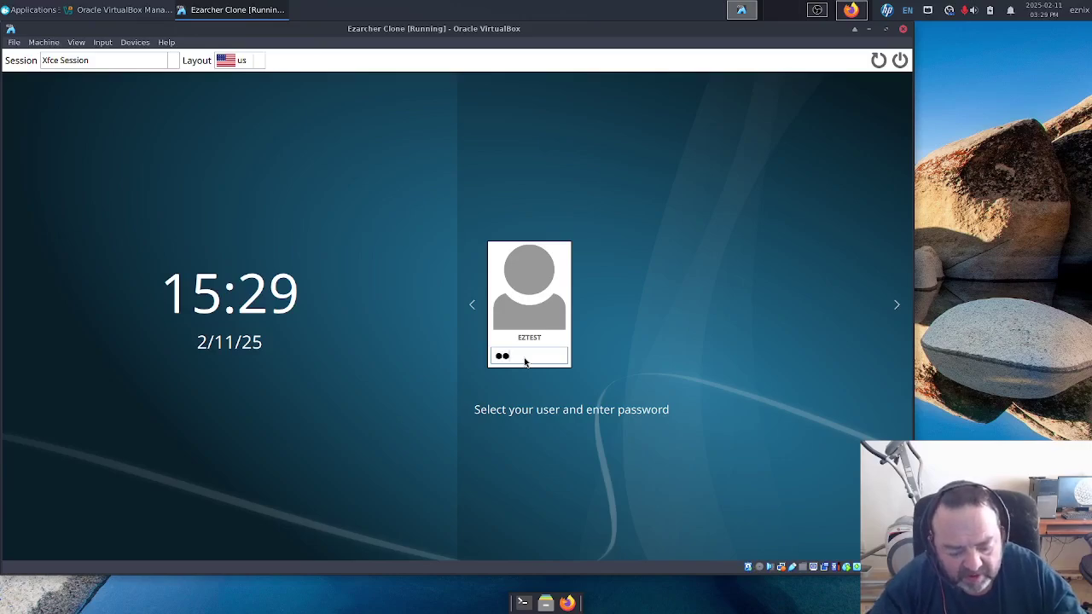
key("Return")
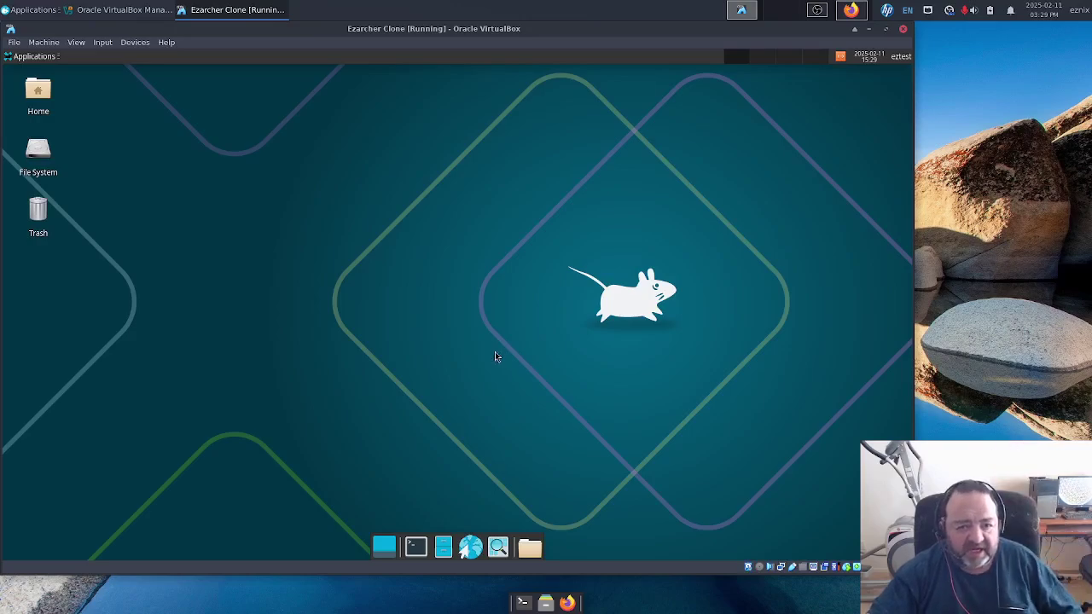
Open a terminal, run lsblk, widen the window and run lsblk again
left_click(417, 548)
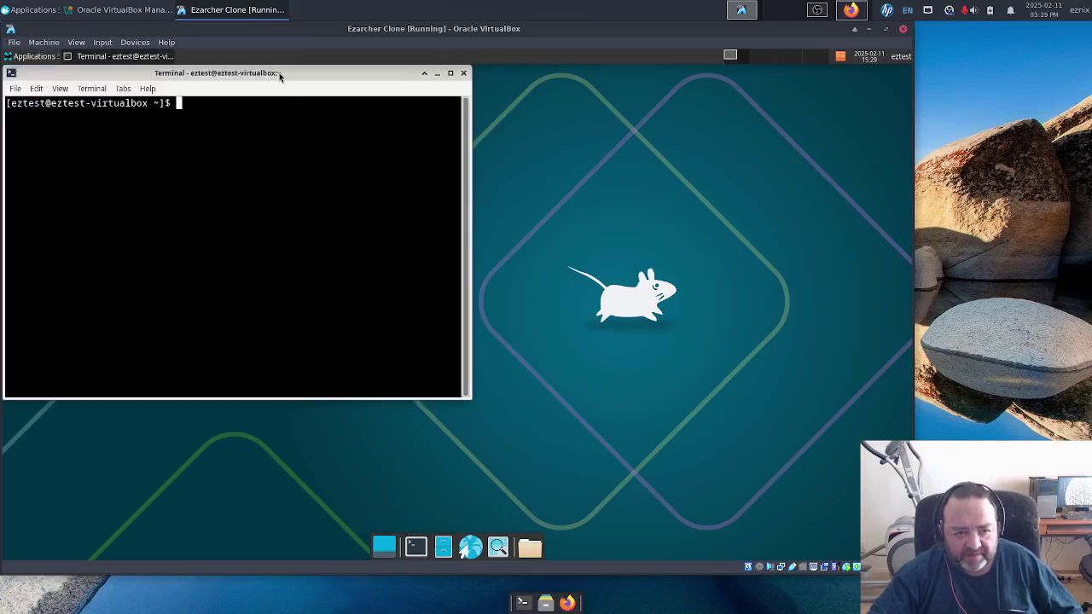
left_click_drag(280, 76, 409, 112)
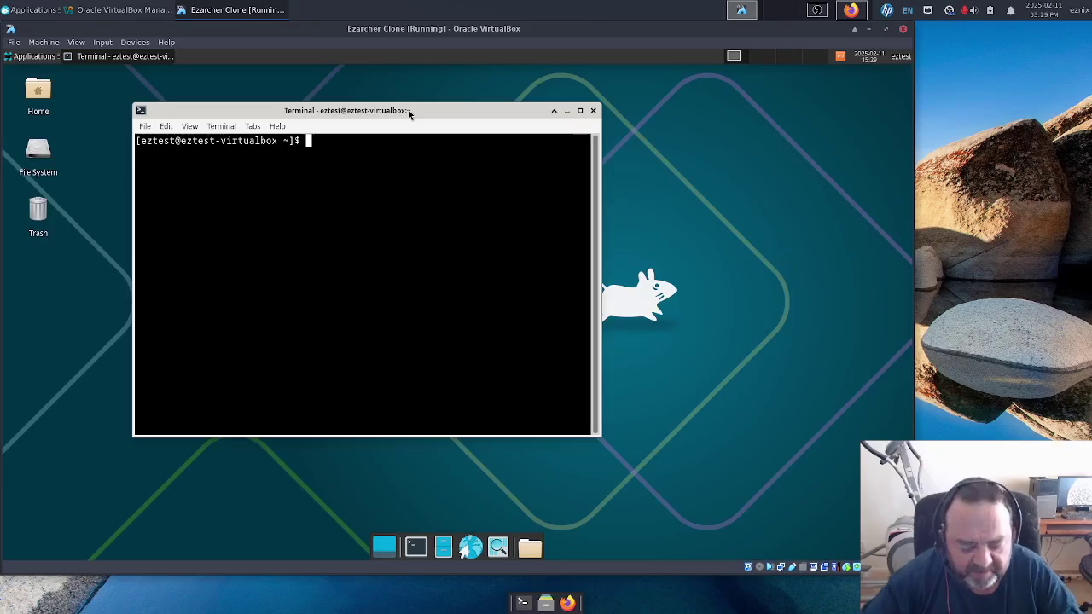
type("lsblk")
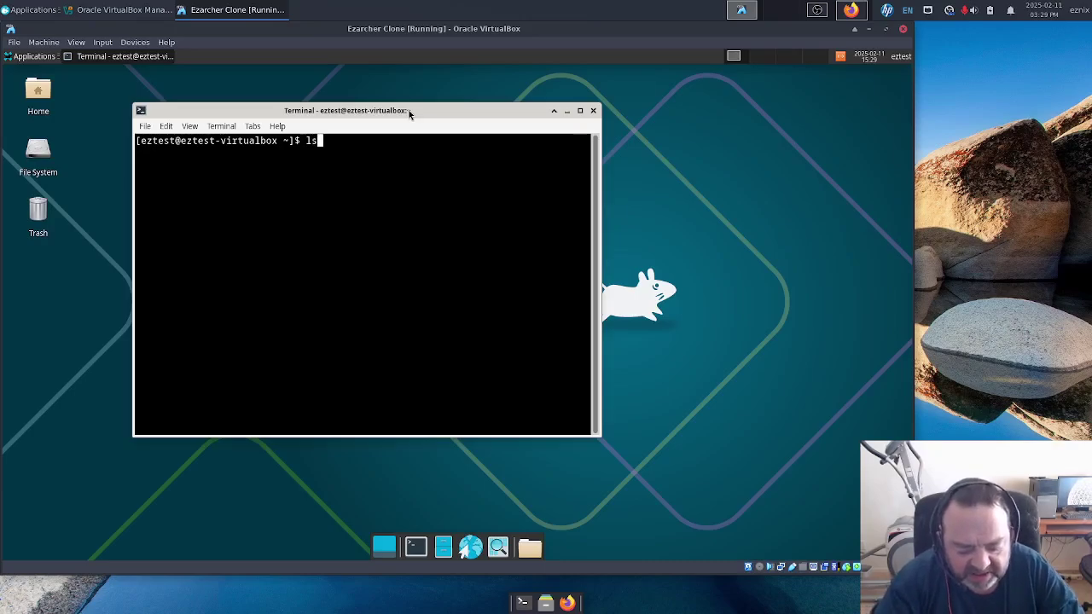
key("Return")
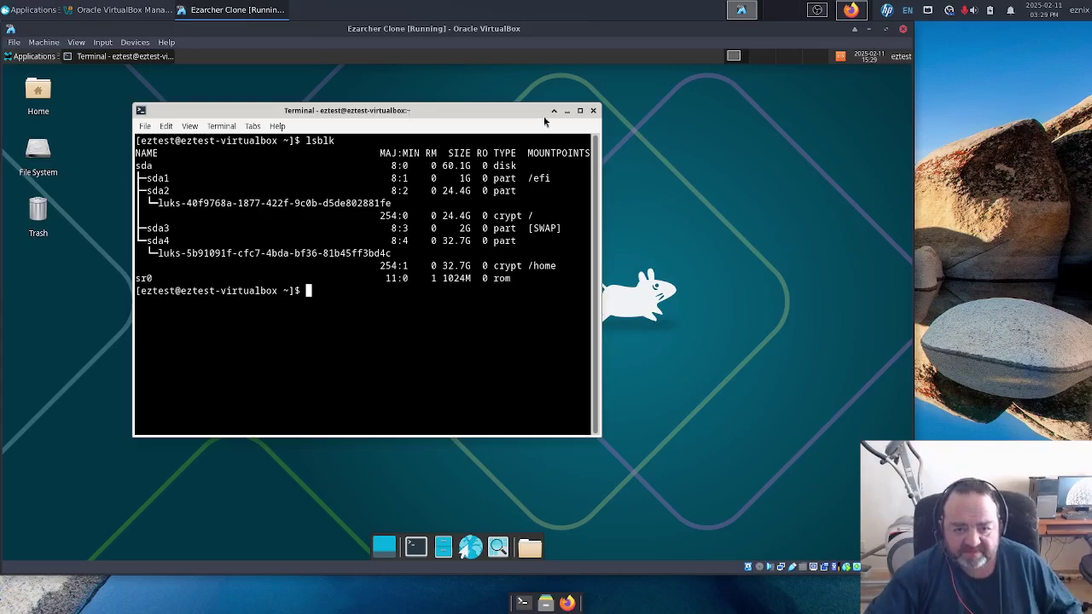
left_click_drag(598, 254, 806, 247)
type("lsblk")
key("Return")
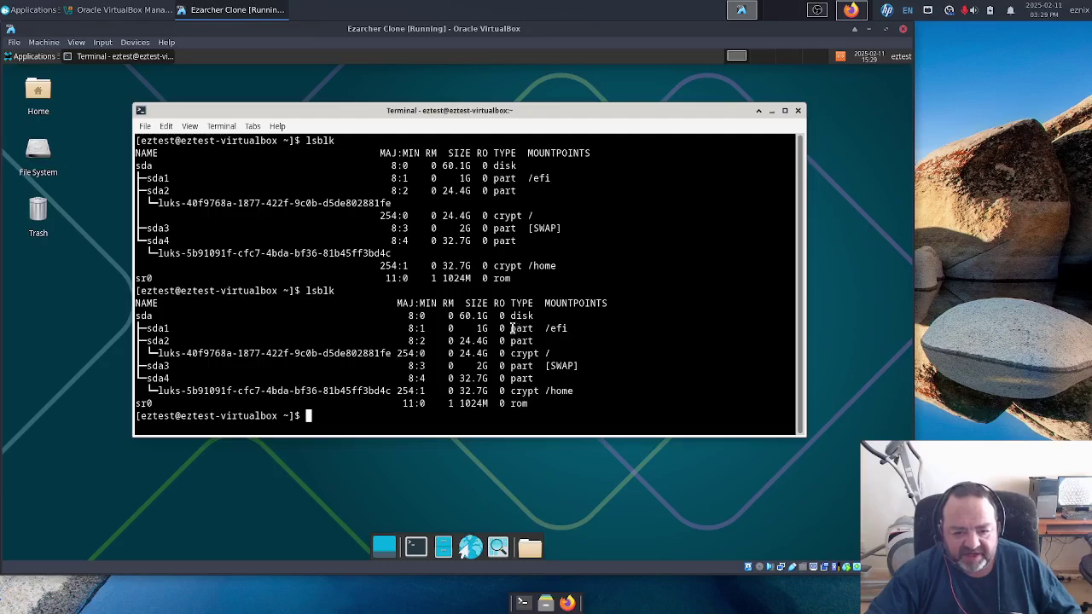
Highlight the /efi, encrypted /, /home and [SWAP] rows, then exit the terminal
left_click_drag(512, 328, 575, 326)
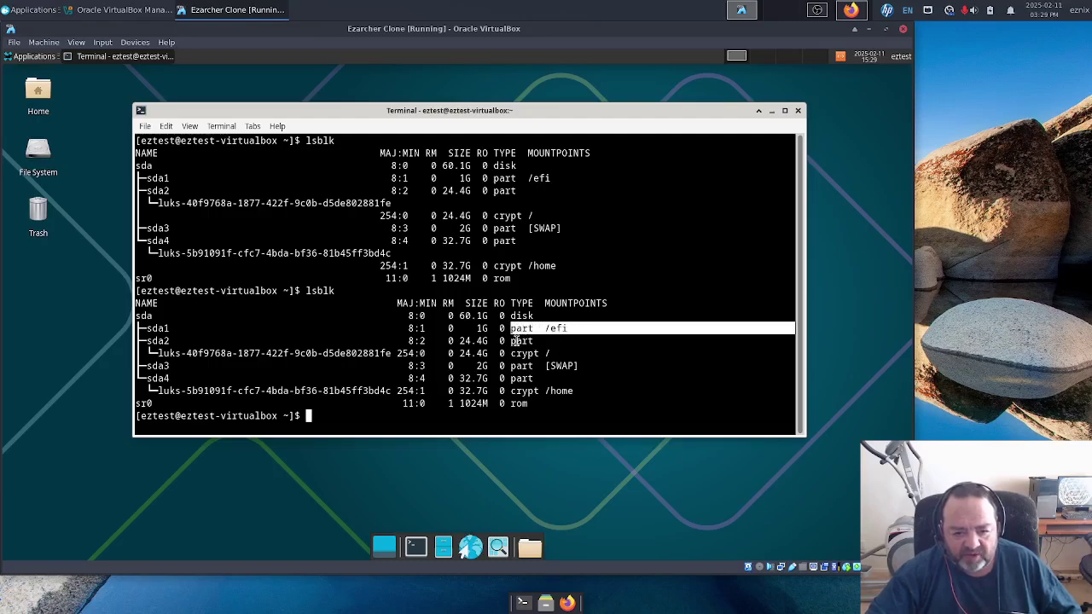
left_click_drag(512, 351, 555, 353)
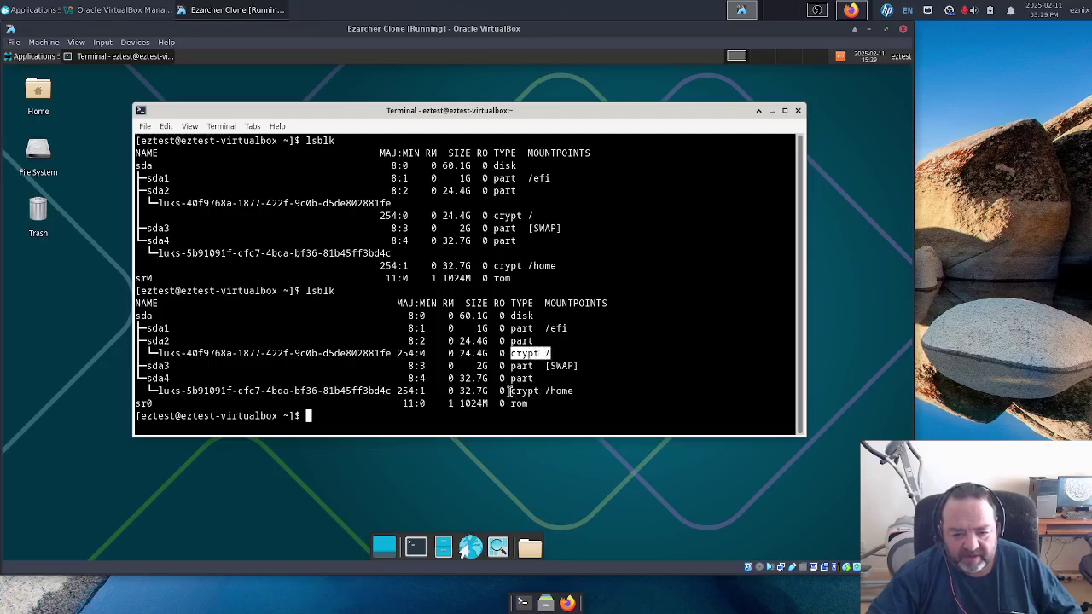
left_click_drag(509, 391, 575, 392)
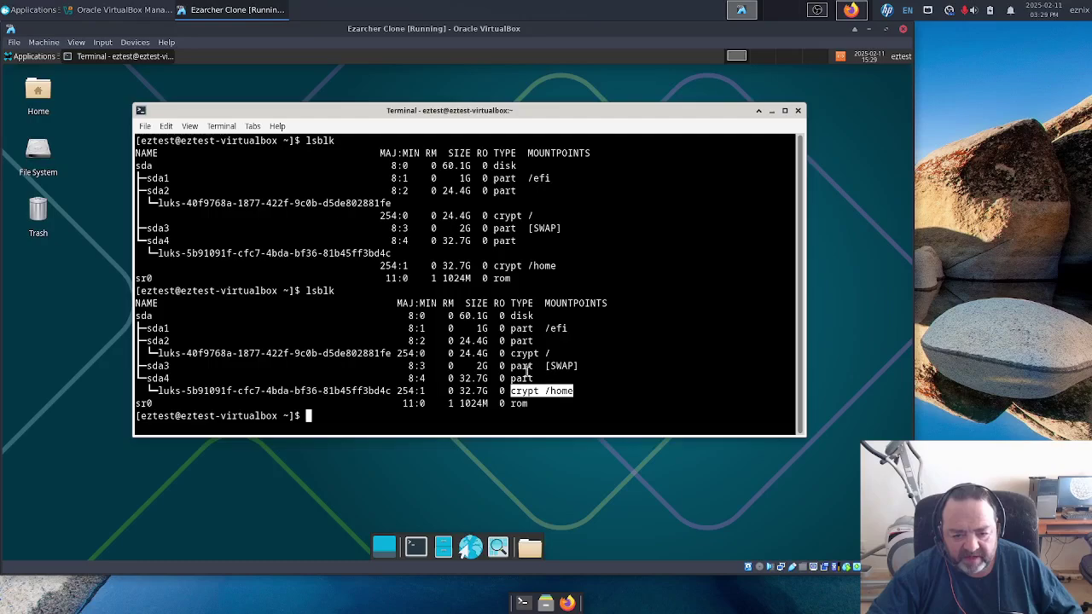
left_click_drag(509, 365, 580, 365)
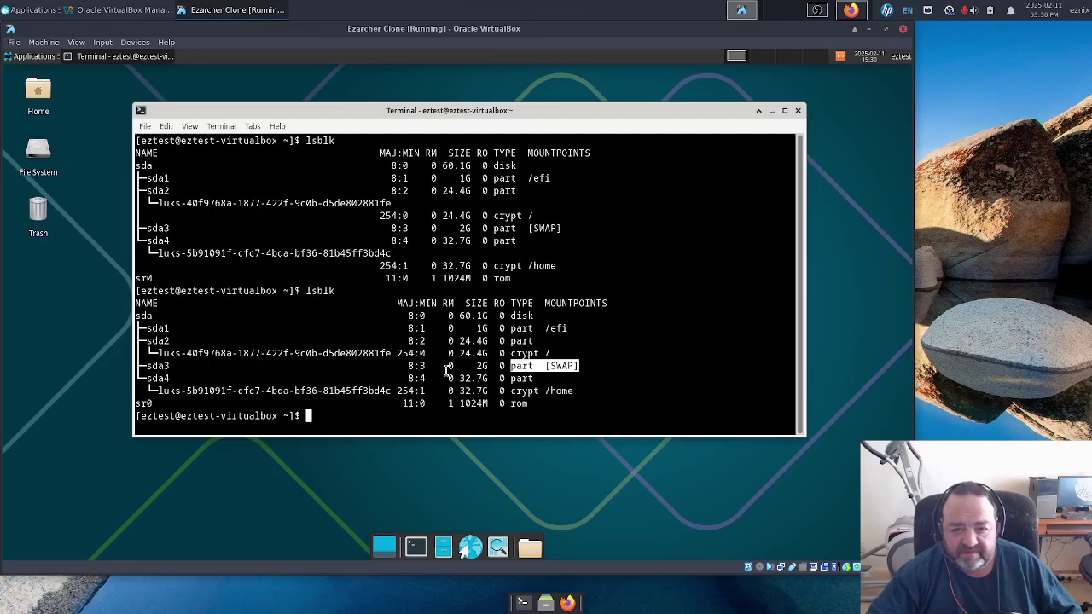
type("ex")
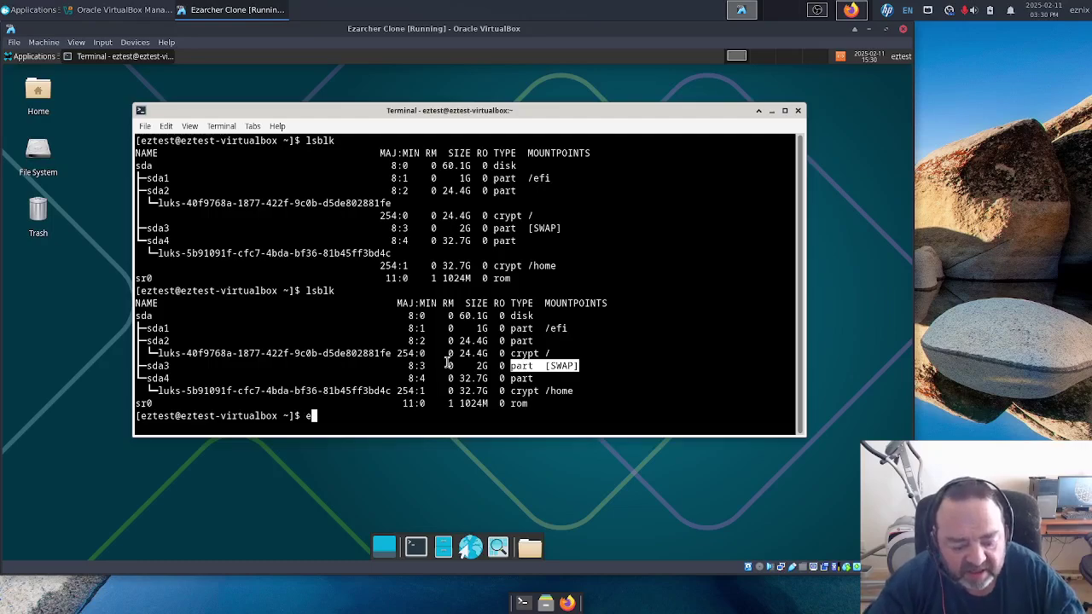
type("it")
key("Return")
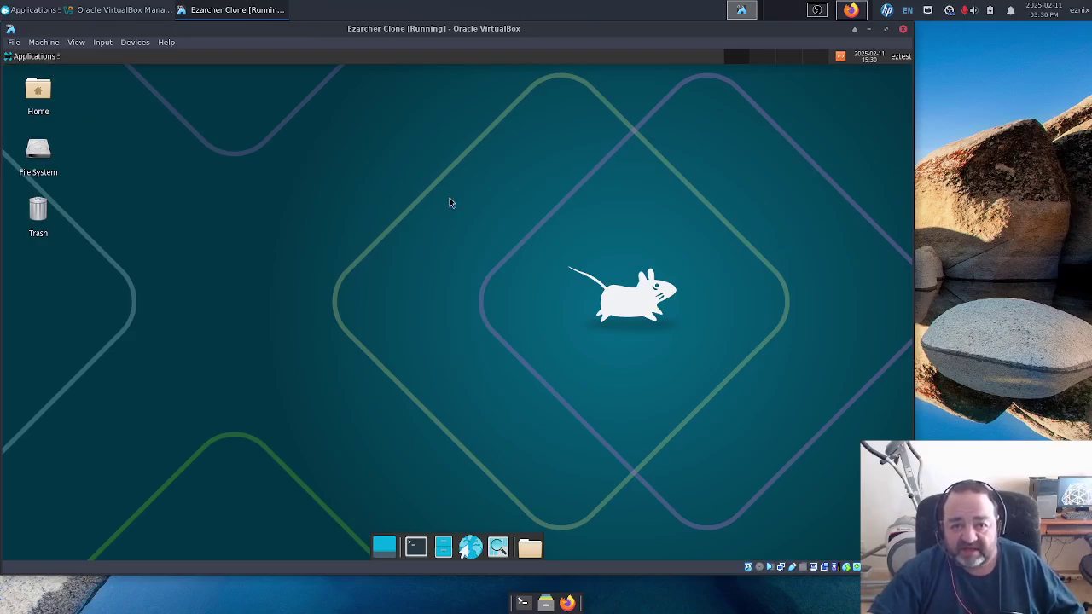
In Appearance settings, set the style to Arc-Dark and icons to Papirus-Dark
left_click(37, 58)
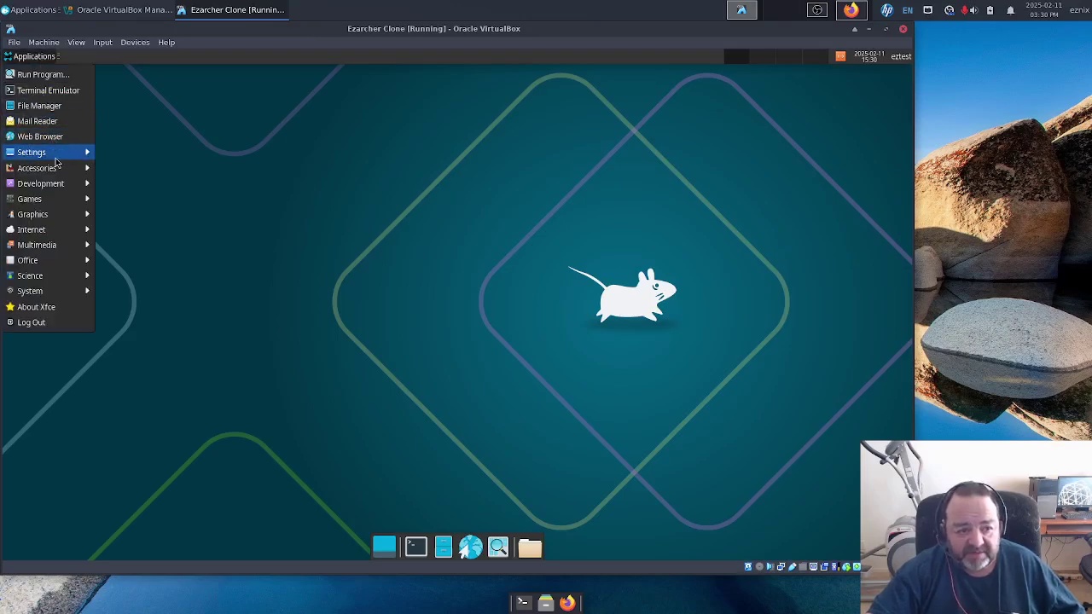
mouse_move(56, 168)
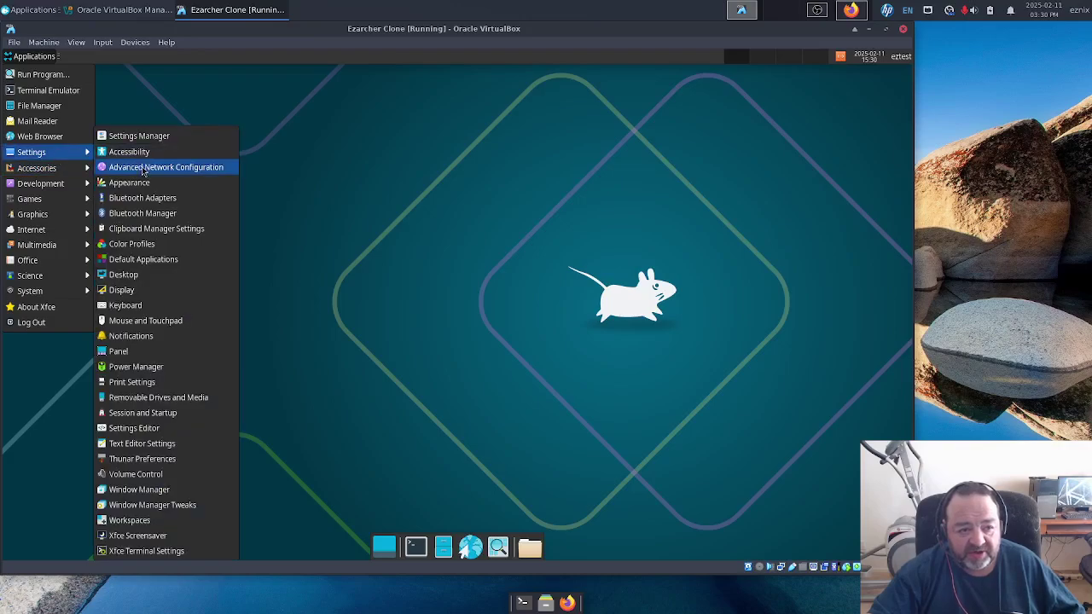
left_click(132, 184)
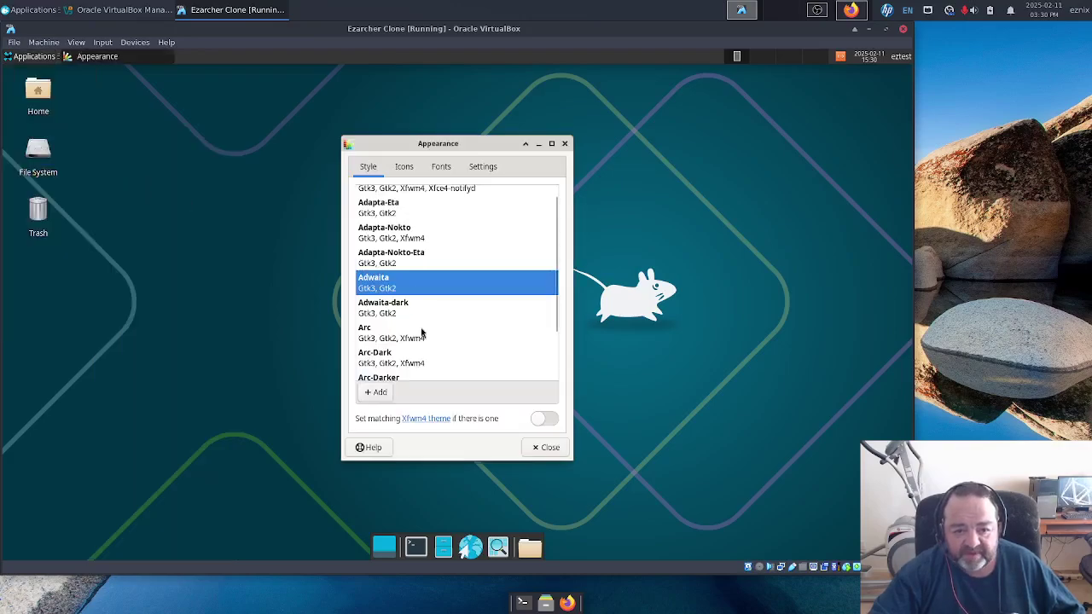
left_click(393, 315)
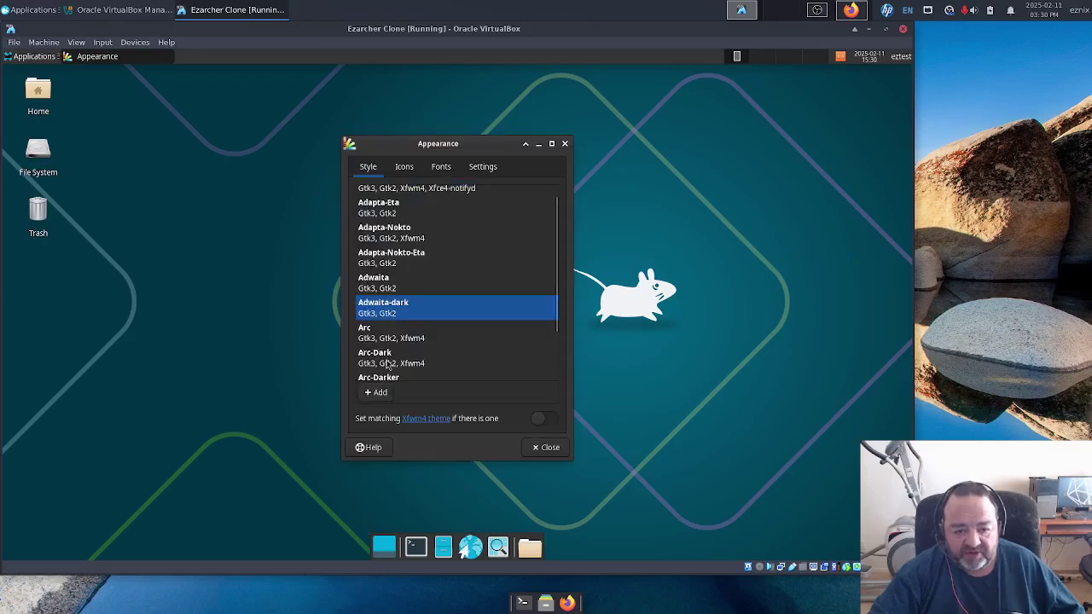
left_click(389, 365)
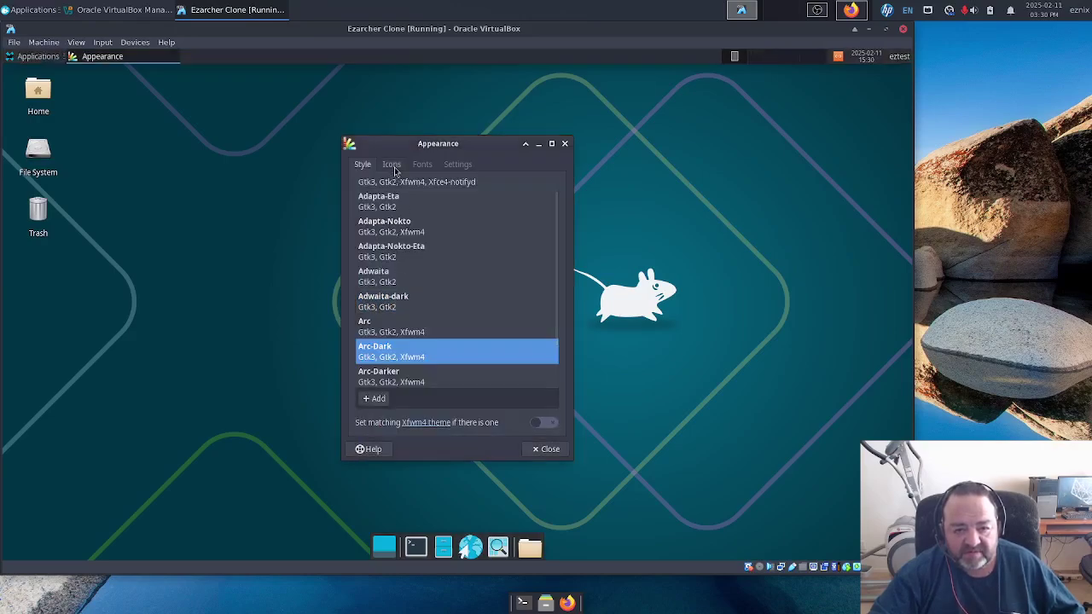
left_click(395, 168)
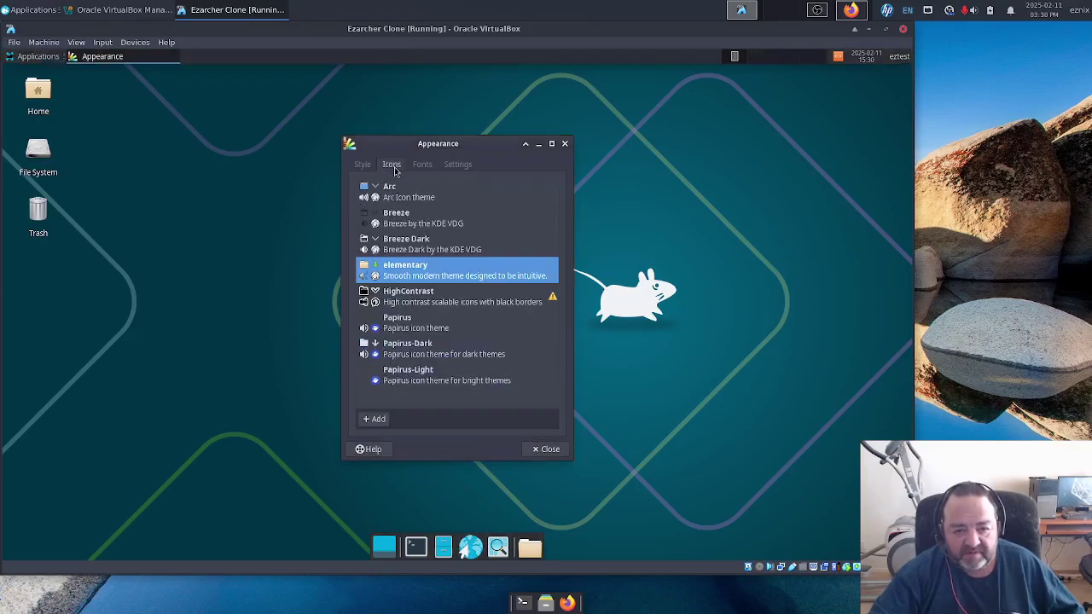
left_click(405, 352)
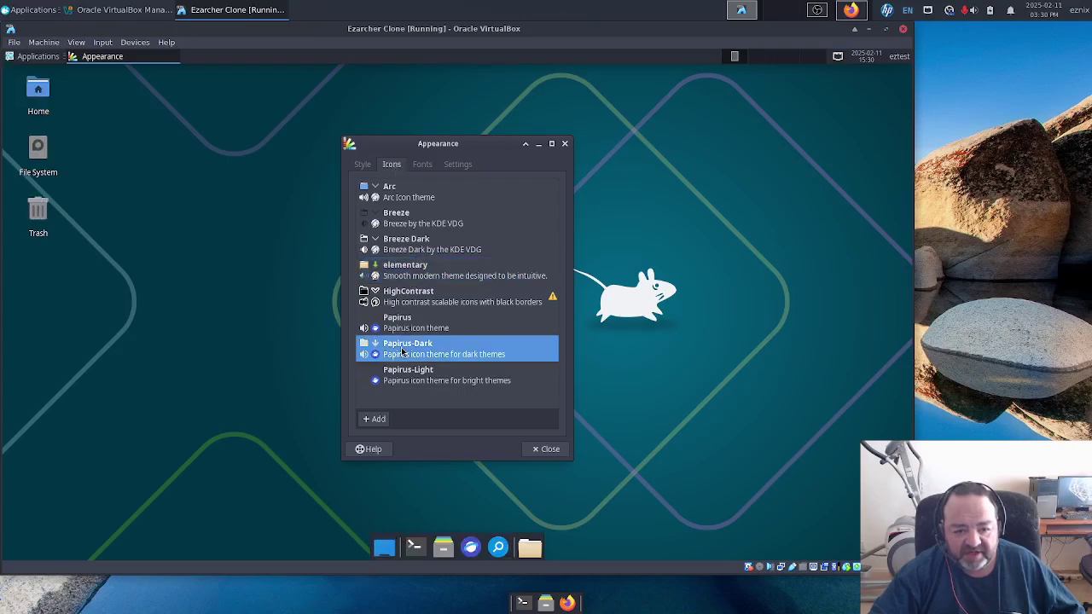
left_click(546, 450)
In Window Manager settings, choose Arc-Dark as the window border theme
left_click(51, 58)
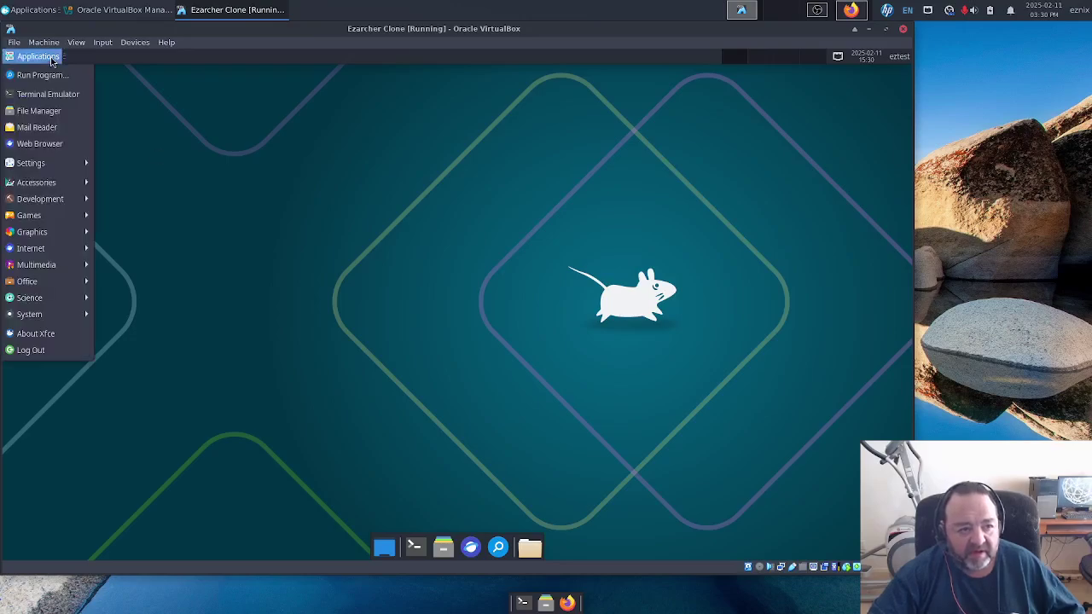
mouse_move(60, 164)
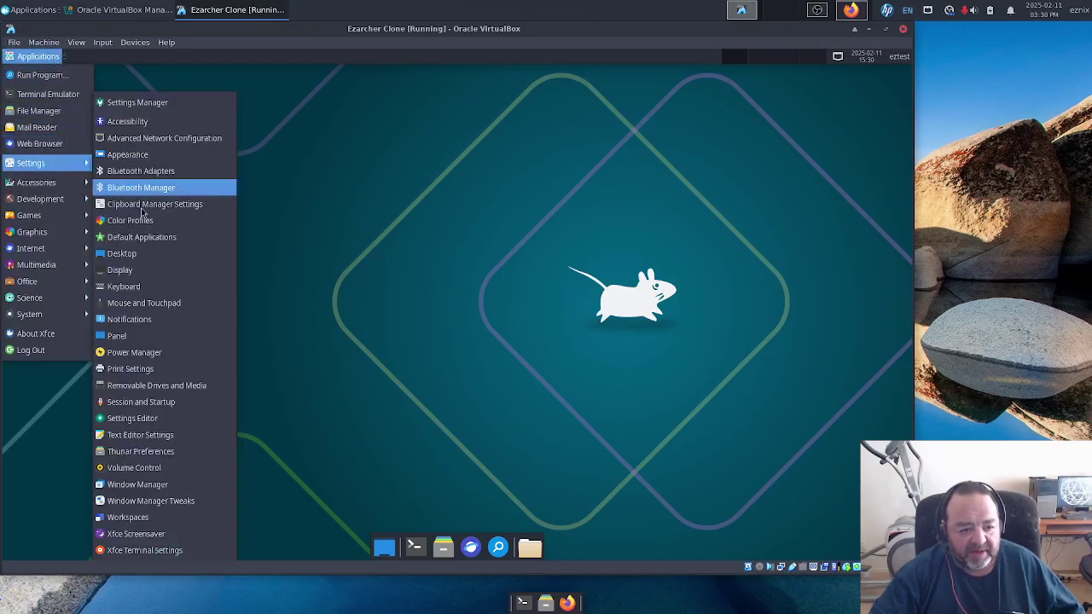
left_click(132, 485)
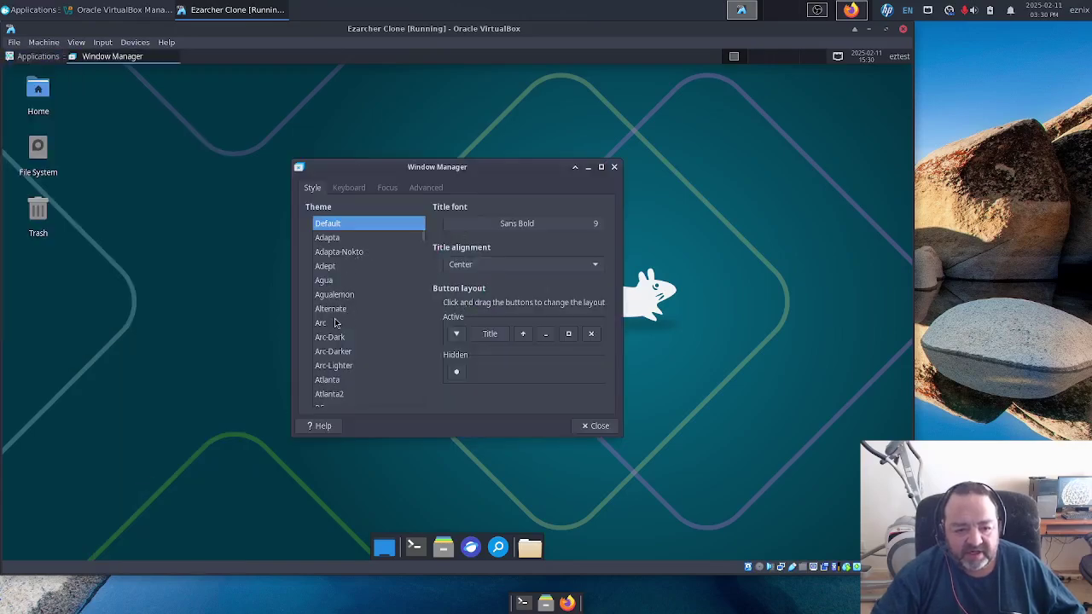
left_click(340, 337)
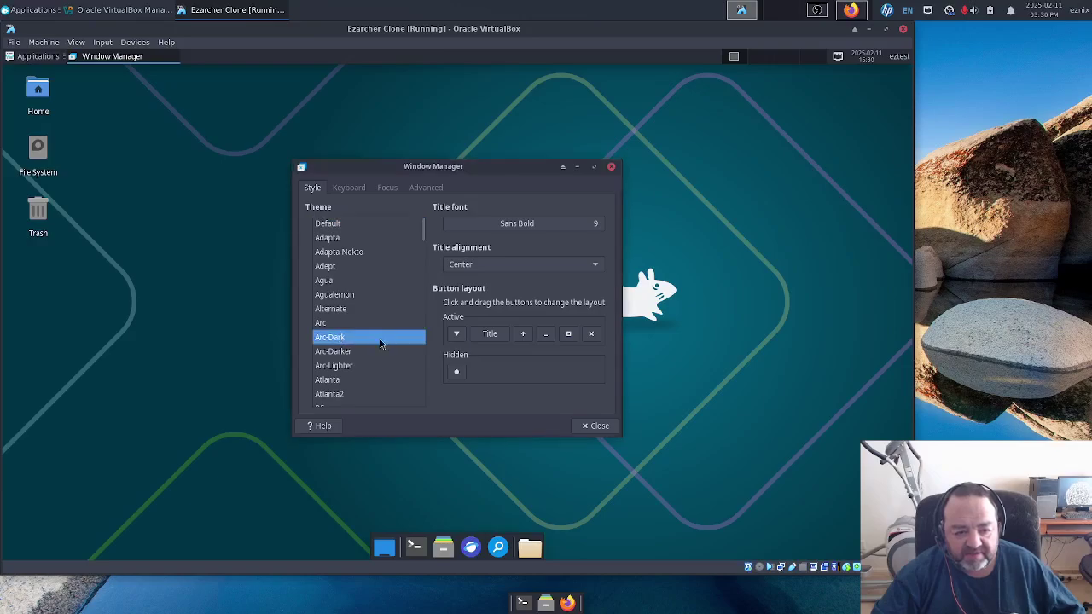
left_click(597, 425)
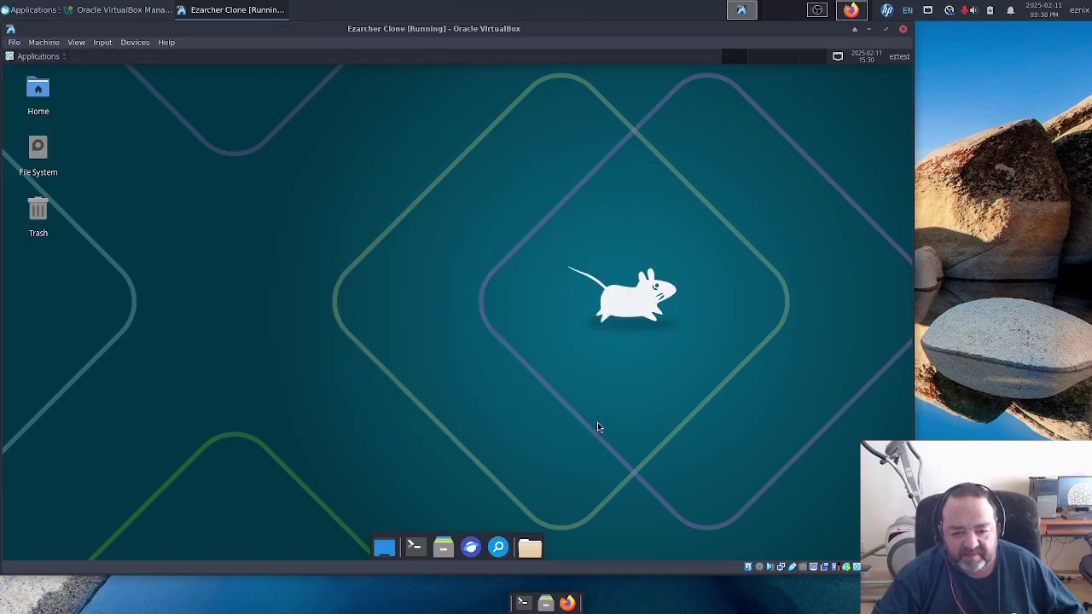
Add the Whisker Menu item to the top panel
right_click(513, 58)
mouse_move(545, 150)
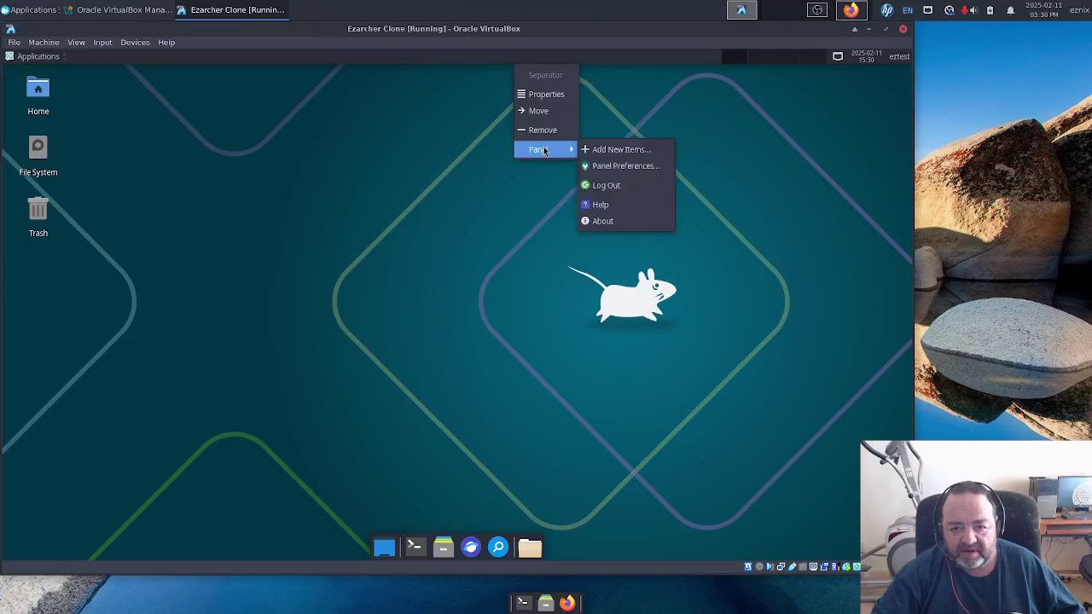
left_click(616, 150)
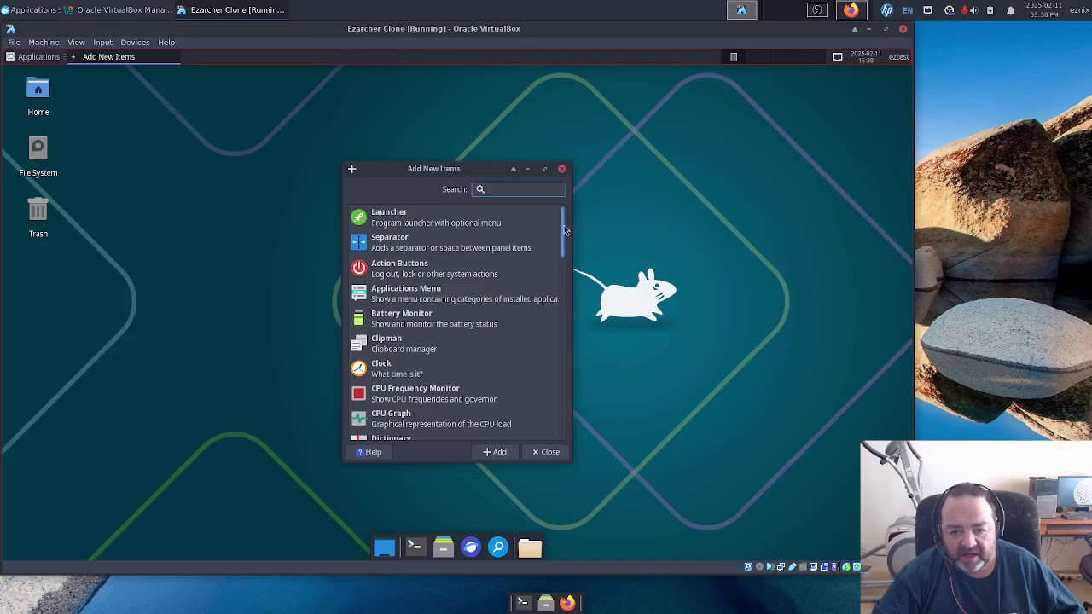
left_click_drag(564, 220, 565, 431)
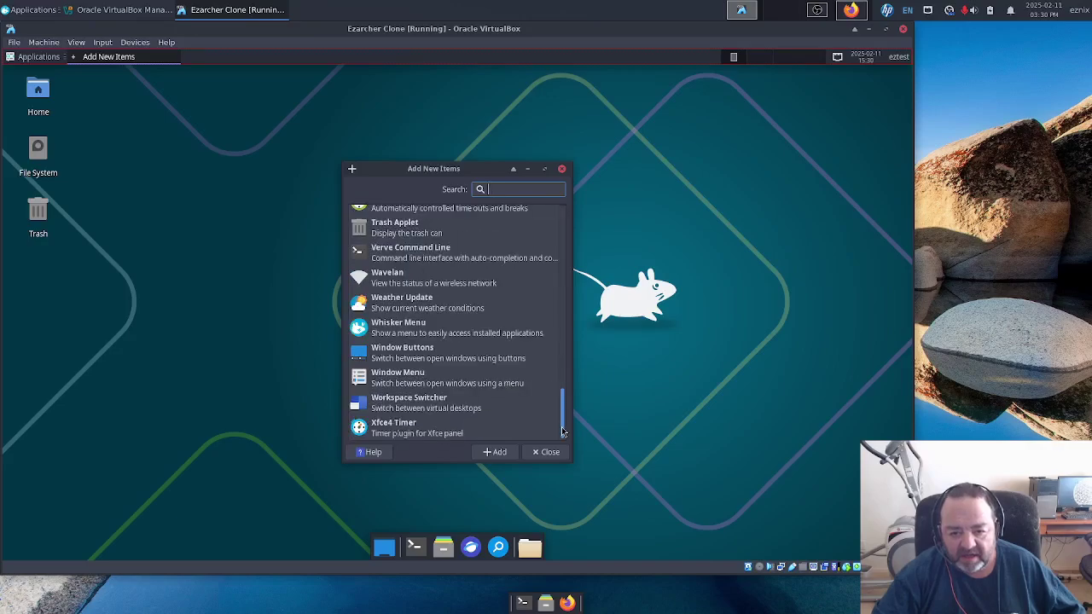
left_click(396, 330)
left_click(498, 452)
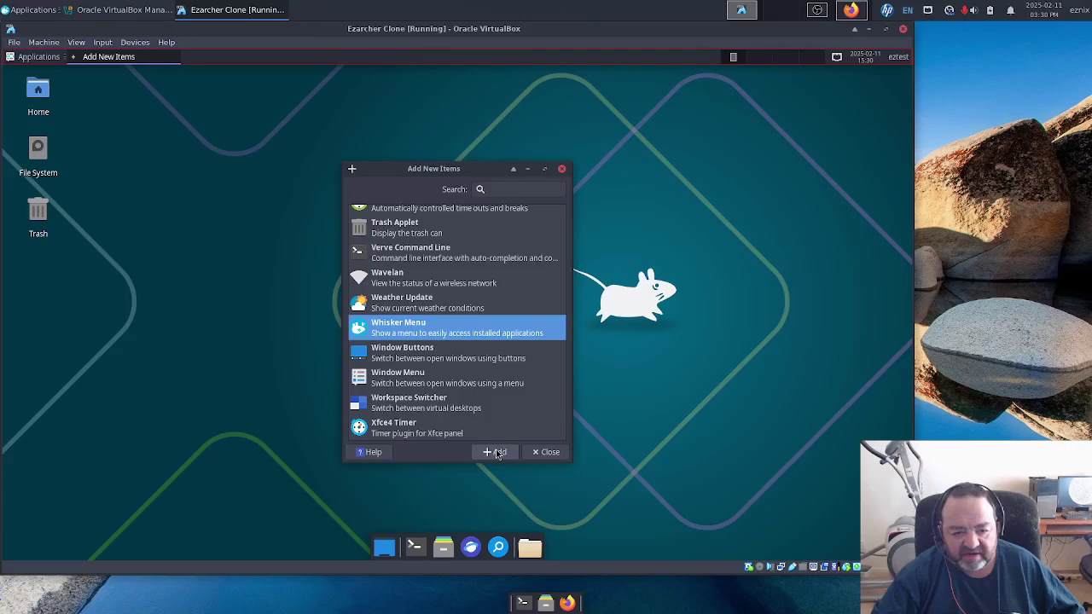
left_click(546, 452)
In Panel Preferences, move Whisker Menu to the top of the items list
right_click(452, 57)
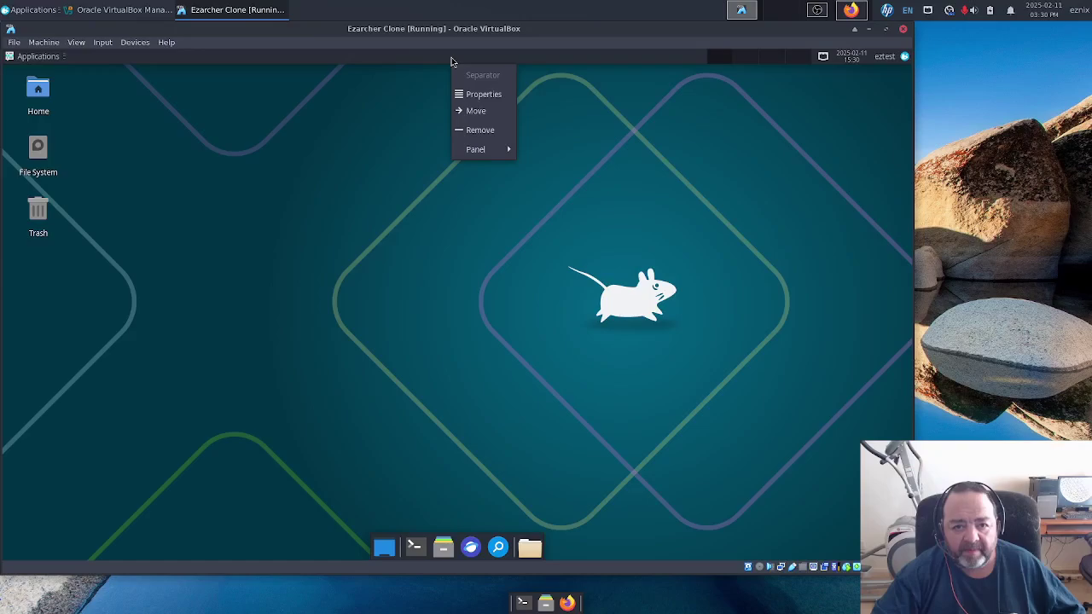
mouse_move(478, 147)
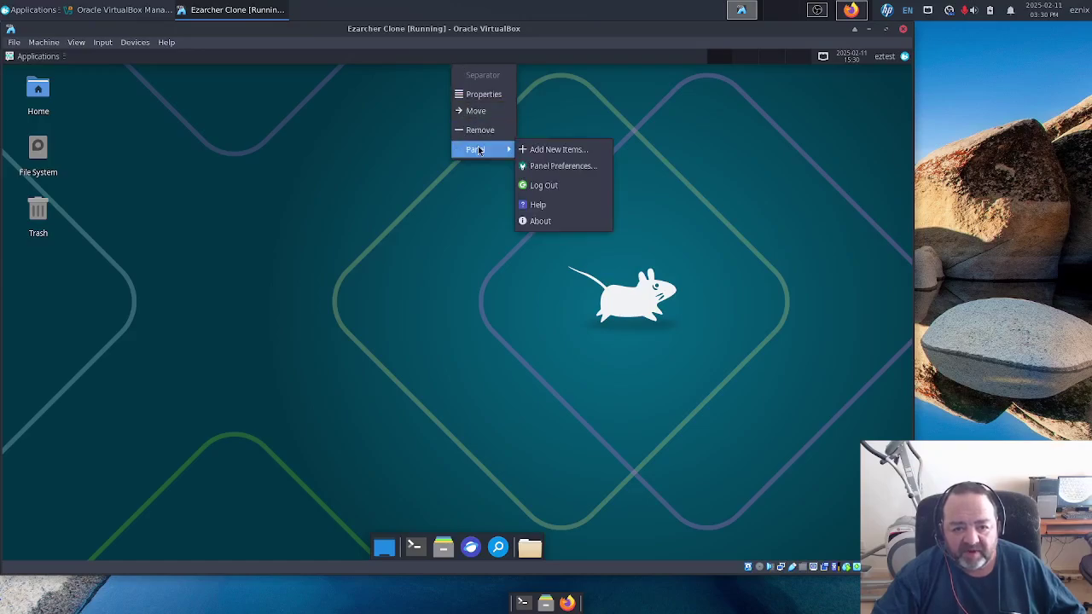
left_click(559, 170)
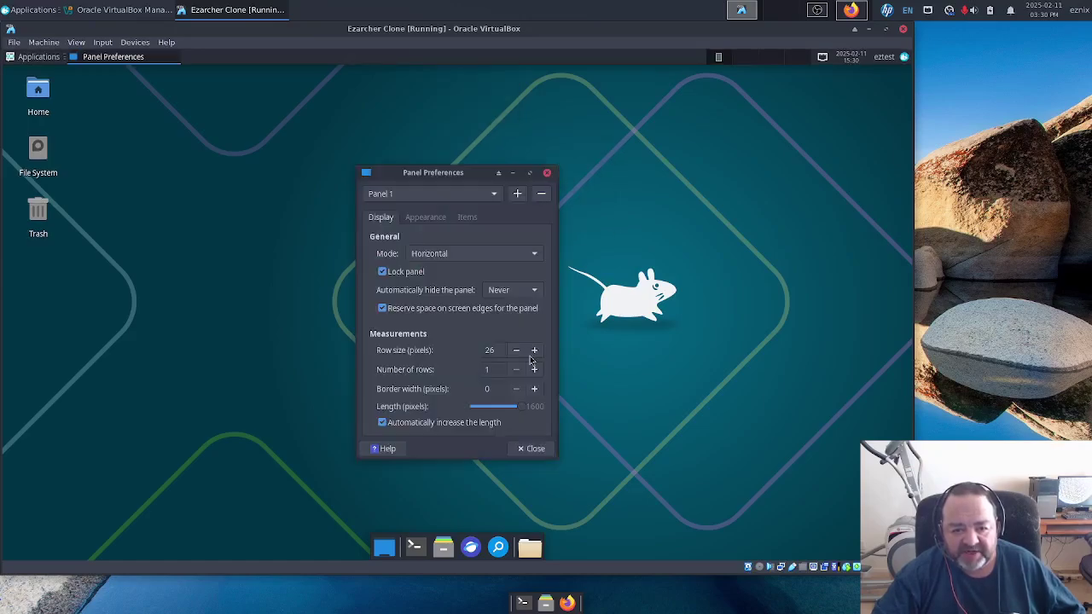
left_click(461, 218)
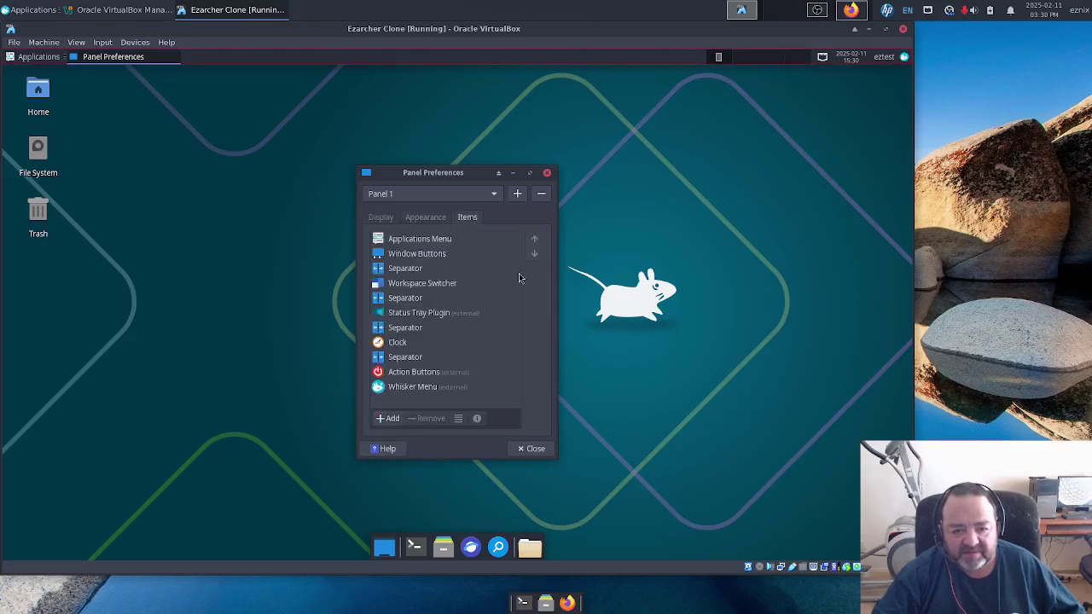
left_click(418, 388)
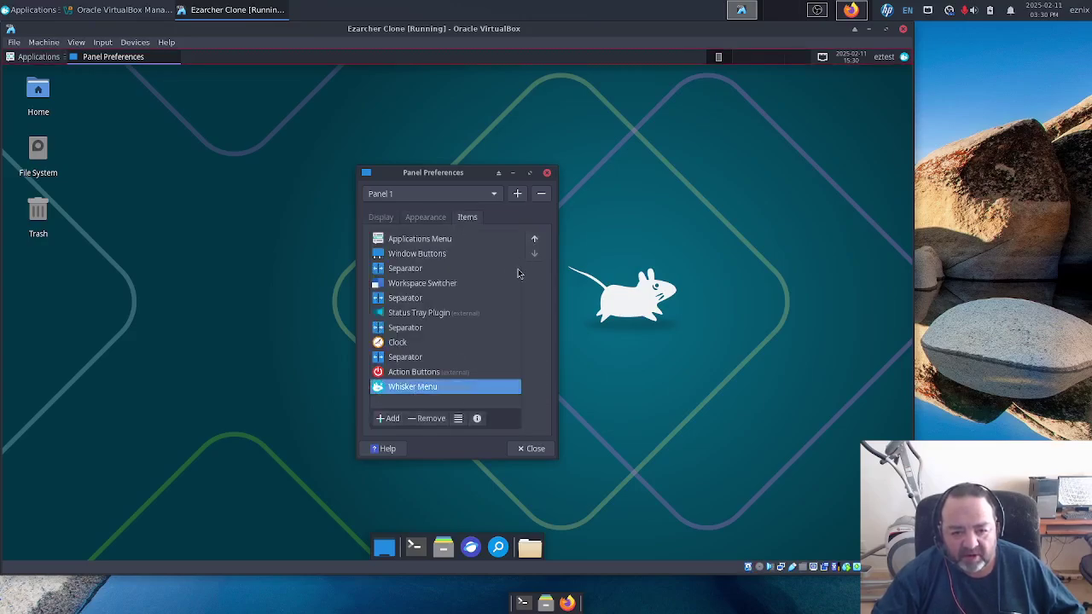
left_click(534, 239)
left_click(534, 240)
left_click(535, 240)
left_click(534, 240)
left_click(534, 240)
left_click(534, 240)
left_click(534, 240)
left_click(534, 240)
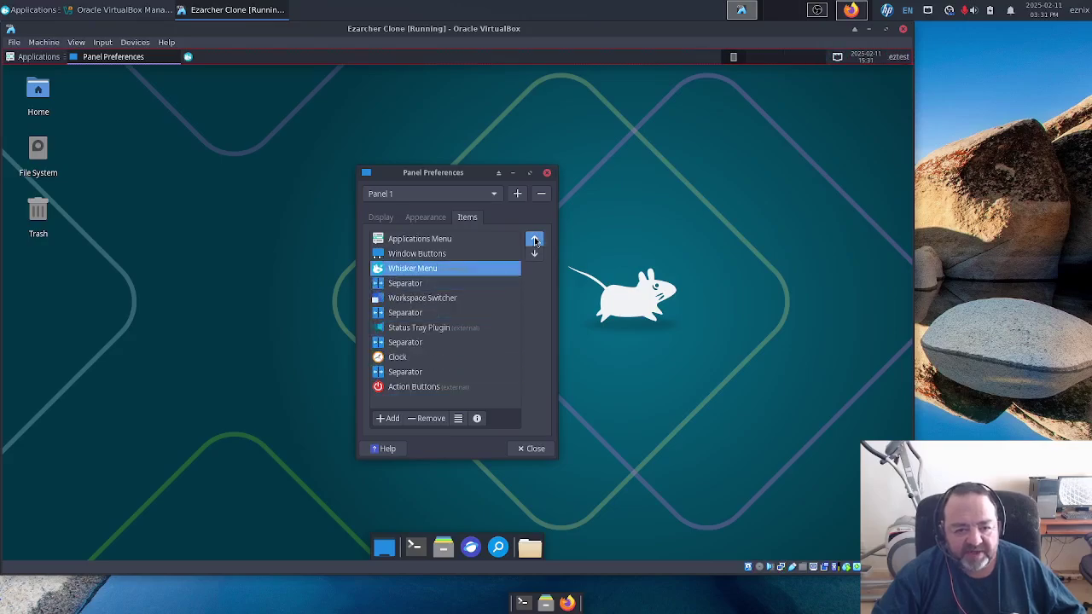
left_click(535, 240)
left_click(535, 240)
Remove the Applications Menu item from the panel and close Panel Preferences
left_click(418, 253)
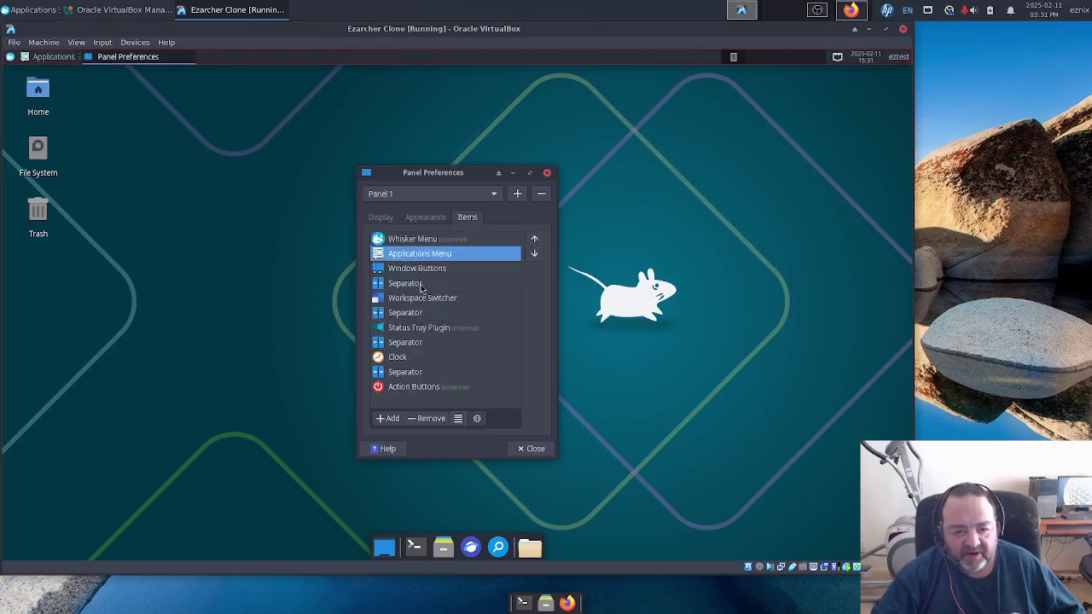
left_click(429, 418)
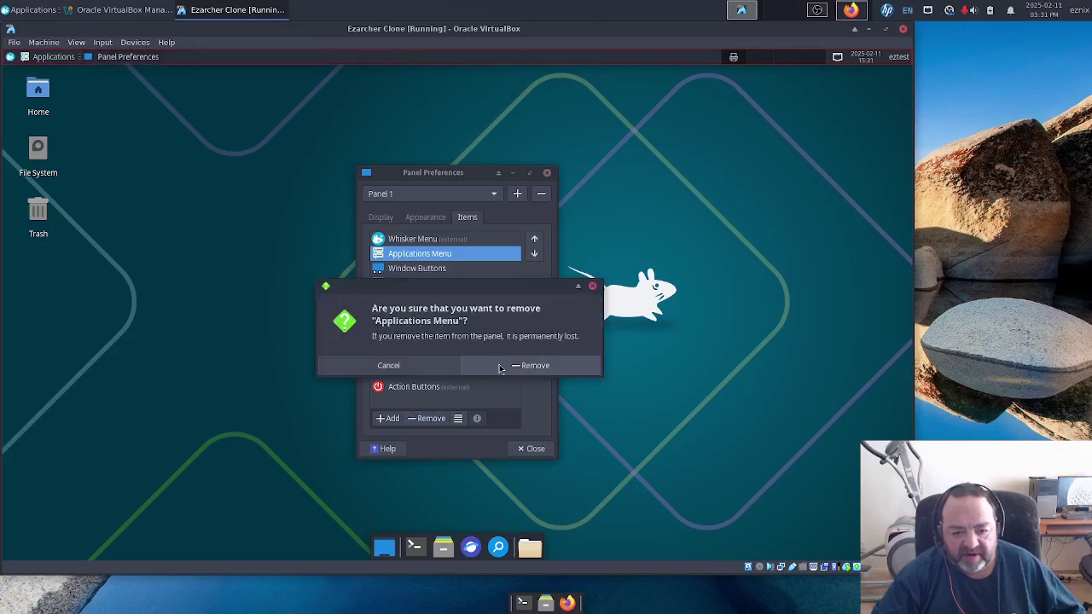
left_click(495, 365)
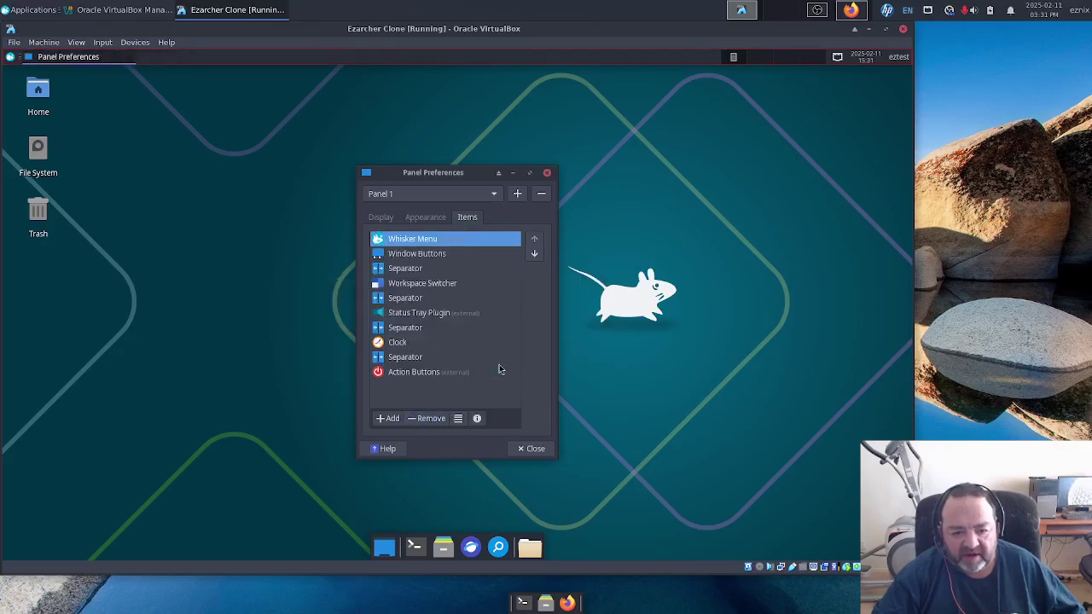
left_click(529, 449)
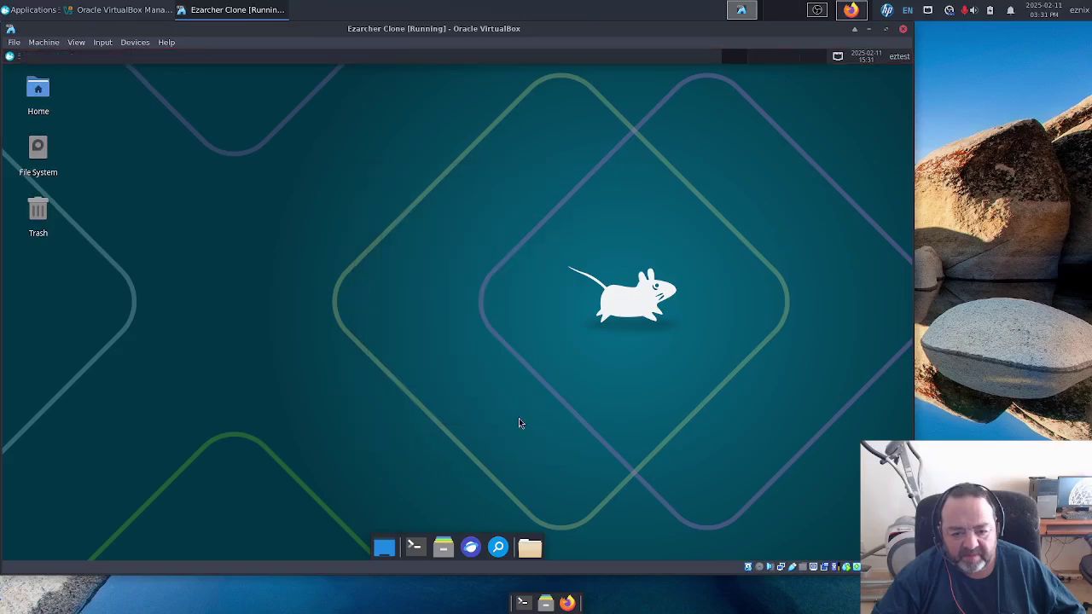
Turn off application tooltips and descriptions in the Whisker Menu properties
right_click(6, 58)
left_click(34, 111)
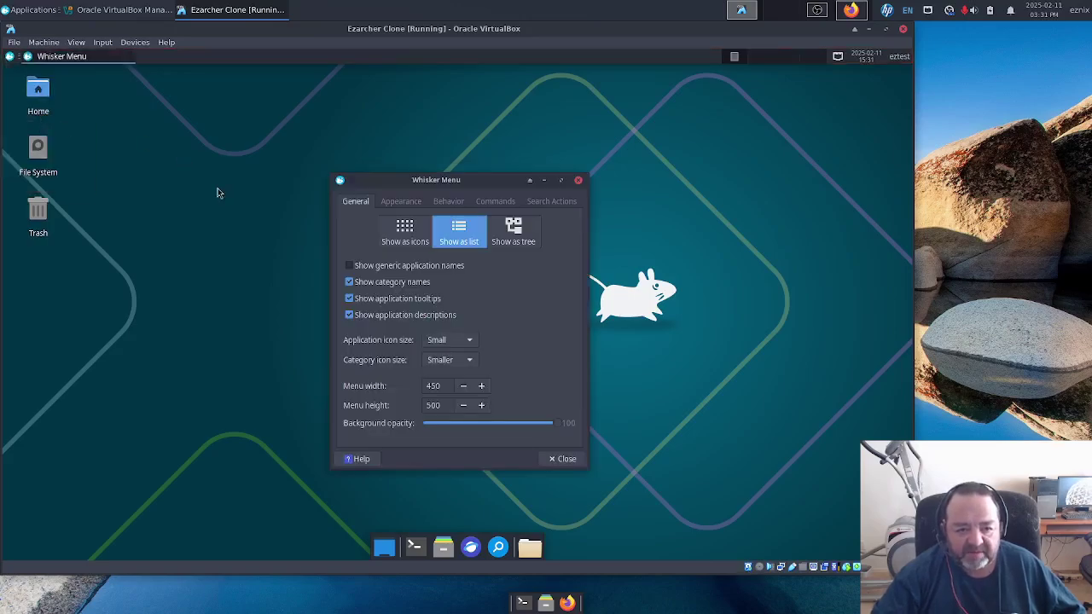
left_click(349, 299)
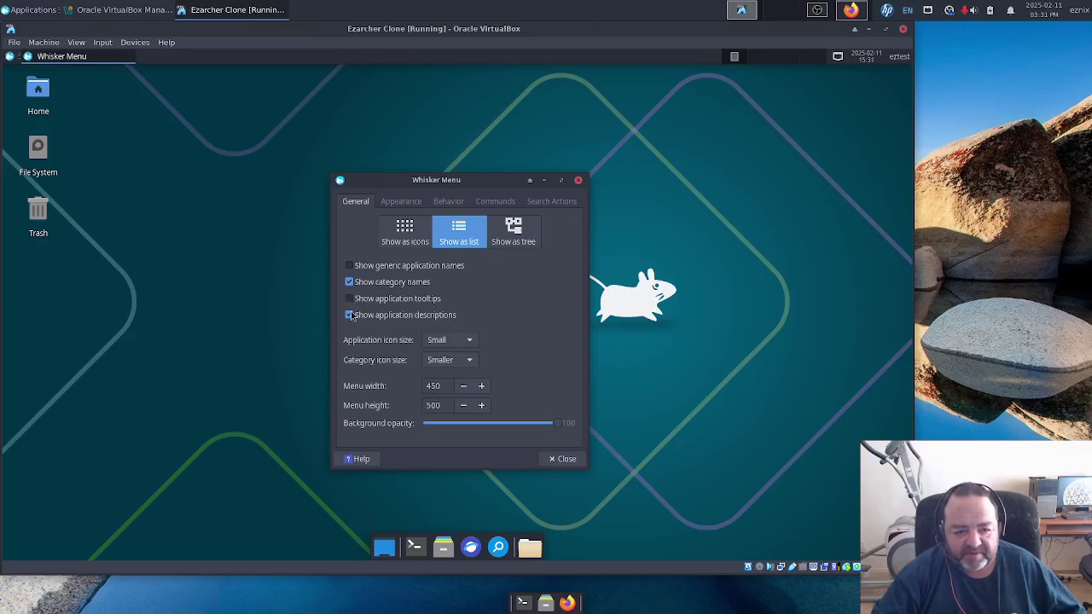
left_click(349, 316)
Position categories on the left, display icon and title, then preview the menu
left_click(415, 202)
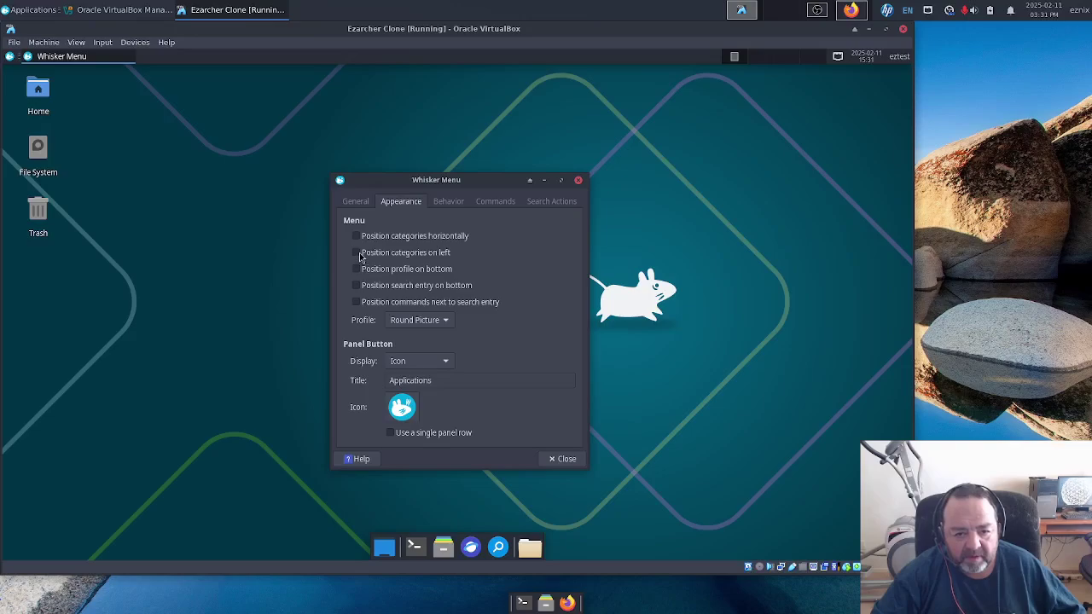
left_click(358, 254)
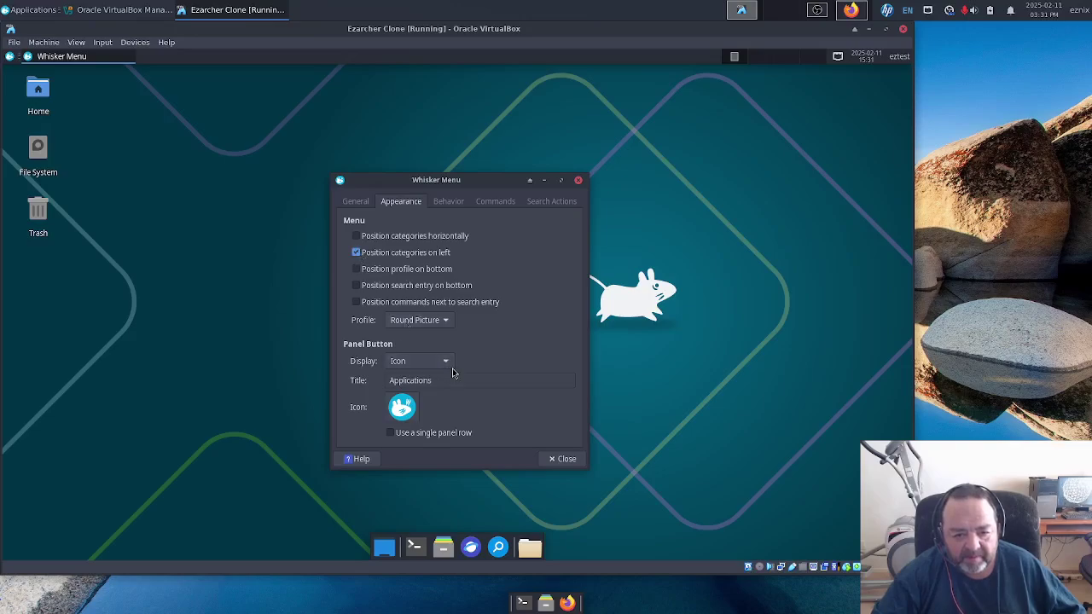
left_click(447, 365)
left_click(433, 399)
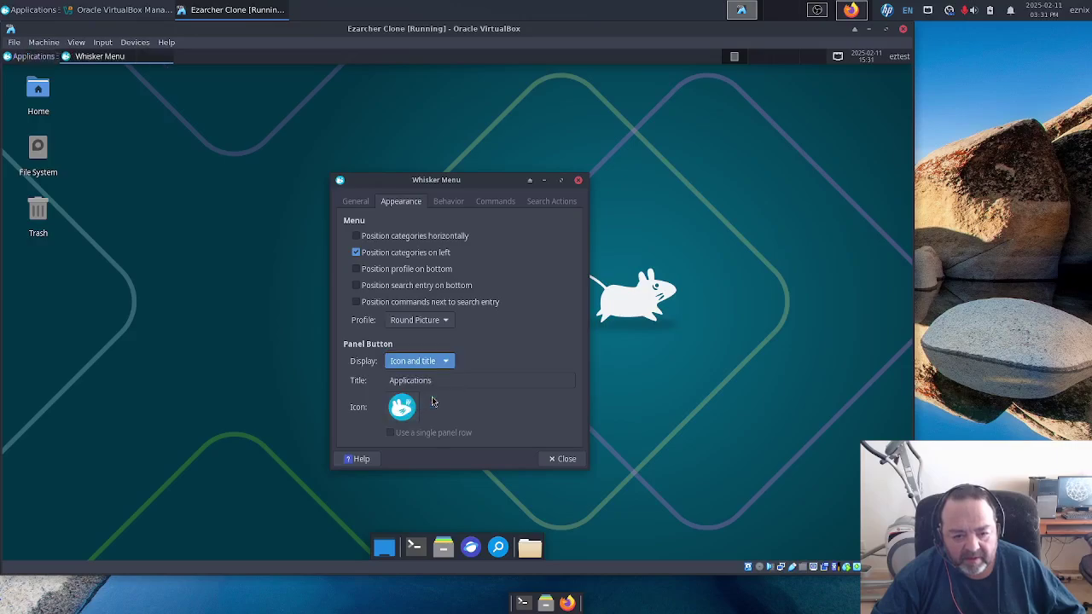
left_click(553, 459)
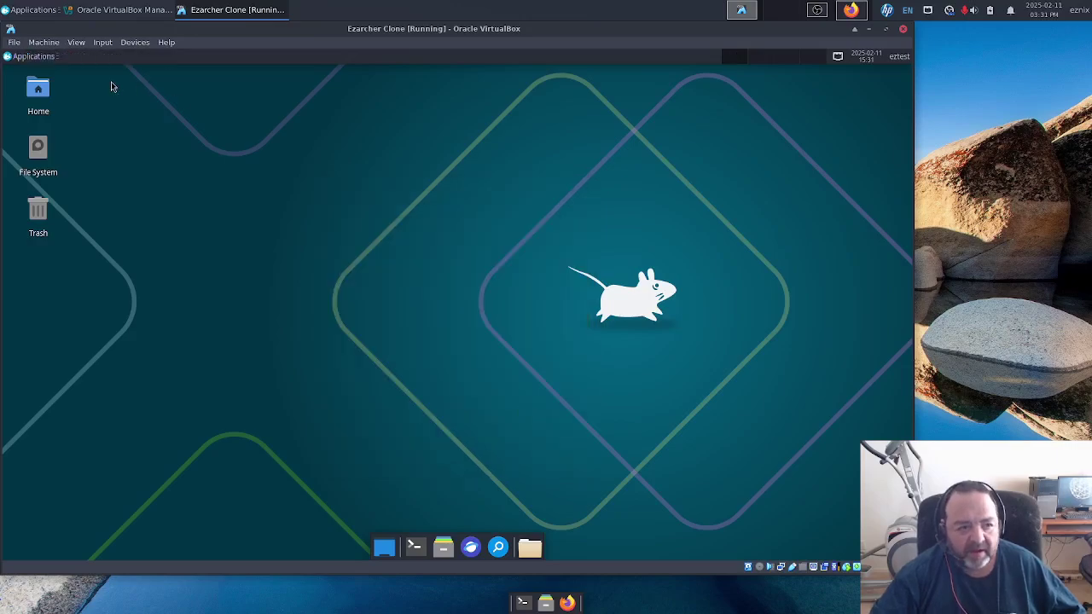
left_click(36, 56)
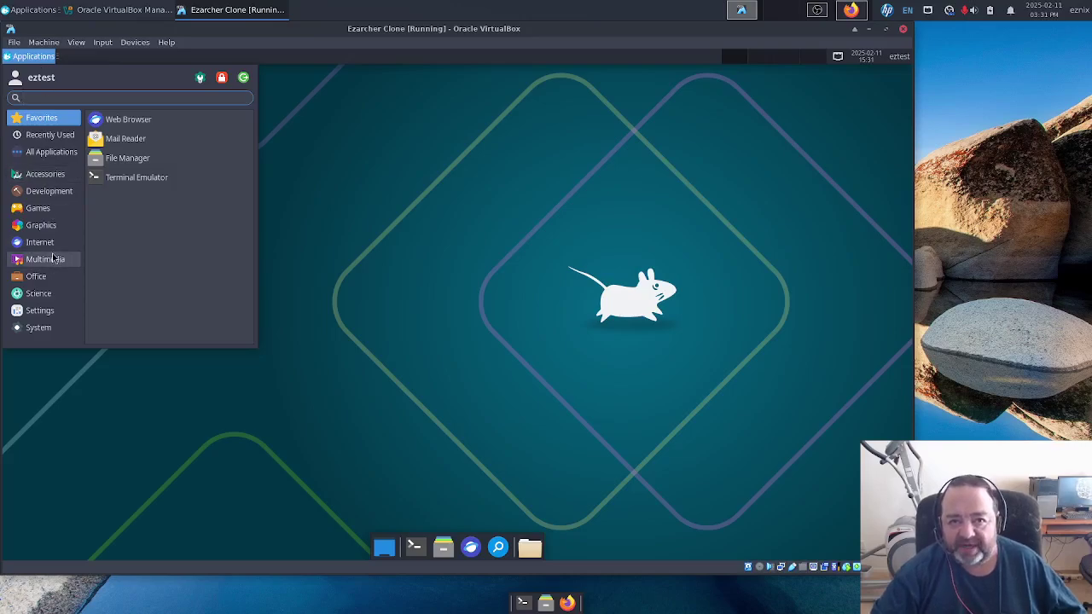
left_click(339, 171)
Set the wallpaper to the lava-lamp image from the backgrounds folder in Desktop Settings
right_click(364, 173)
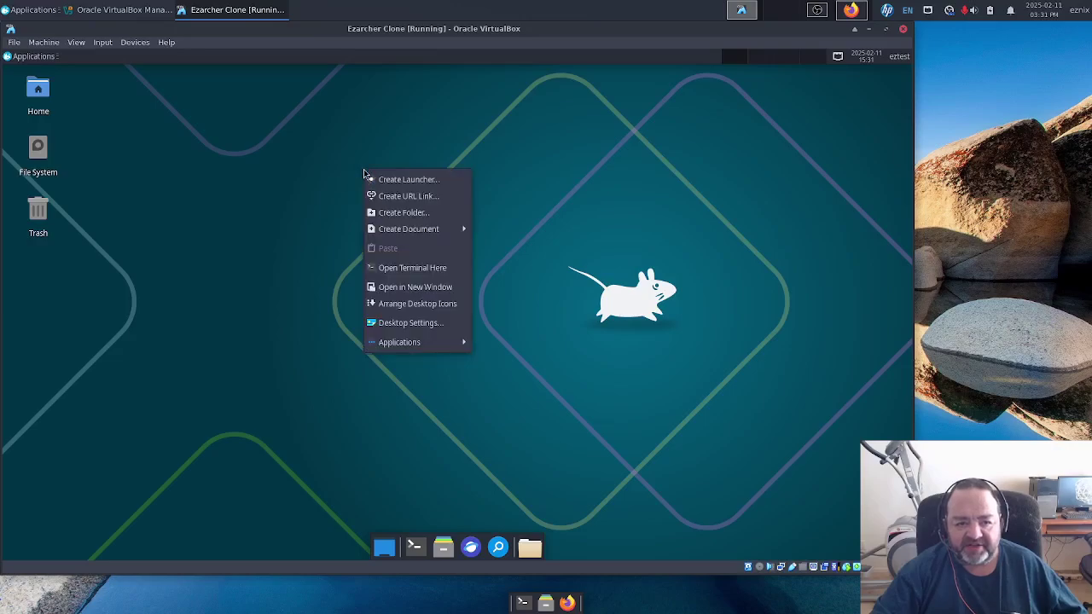
left_click(413, 325)
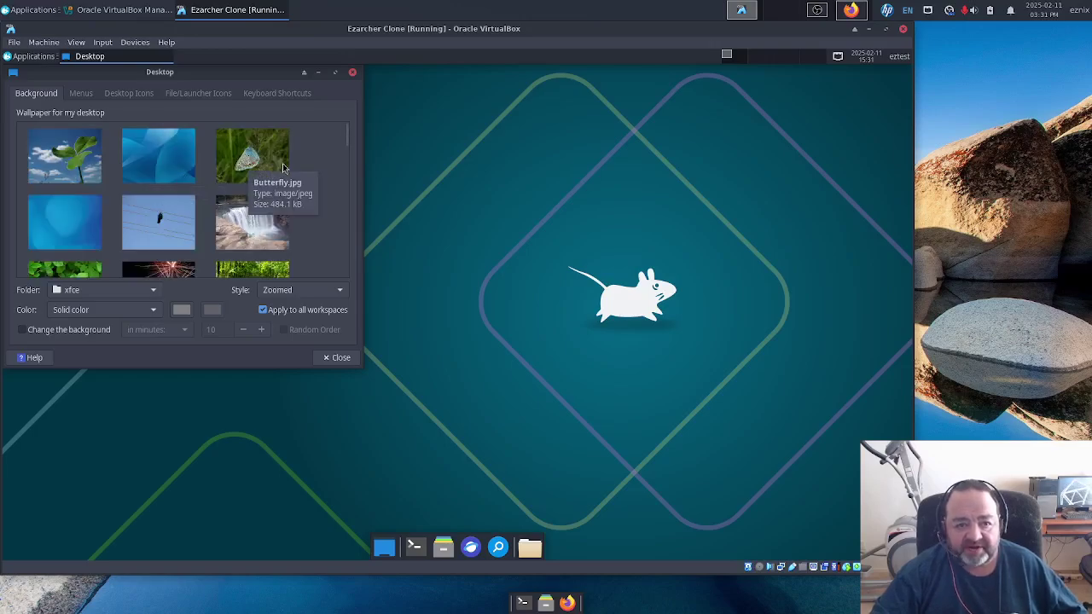
left_click(150, 291)
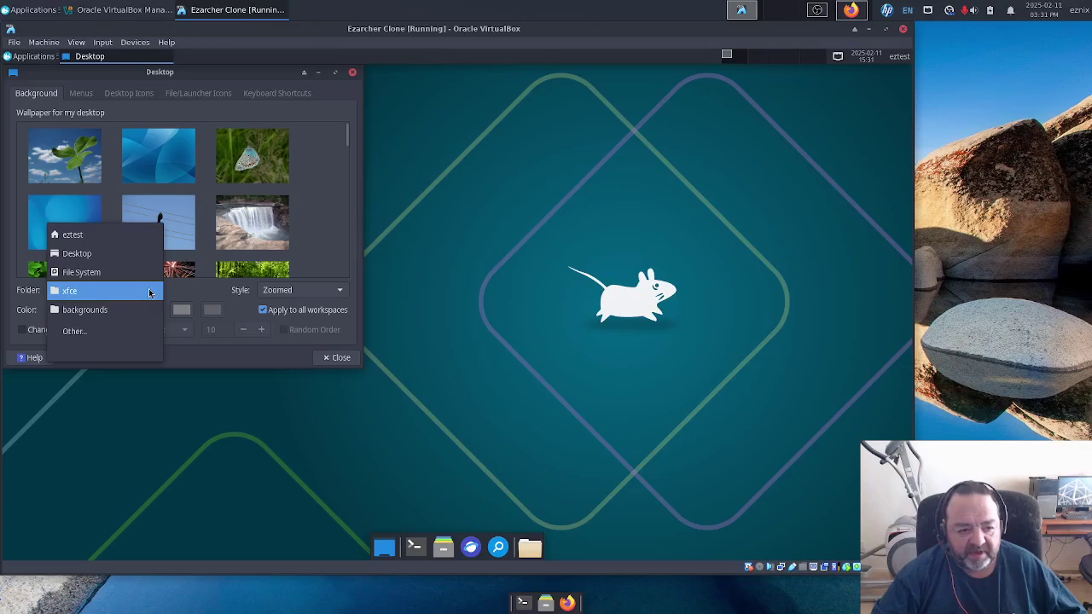
left_click(102, 313)
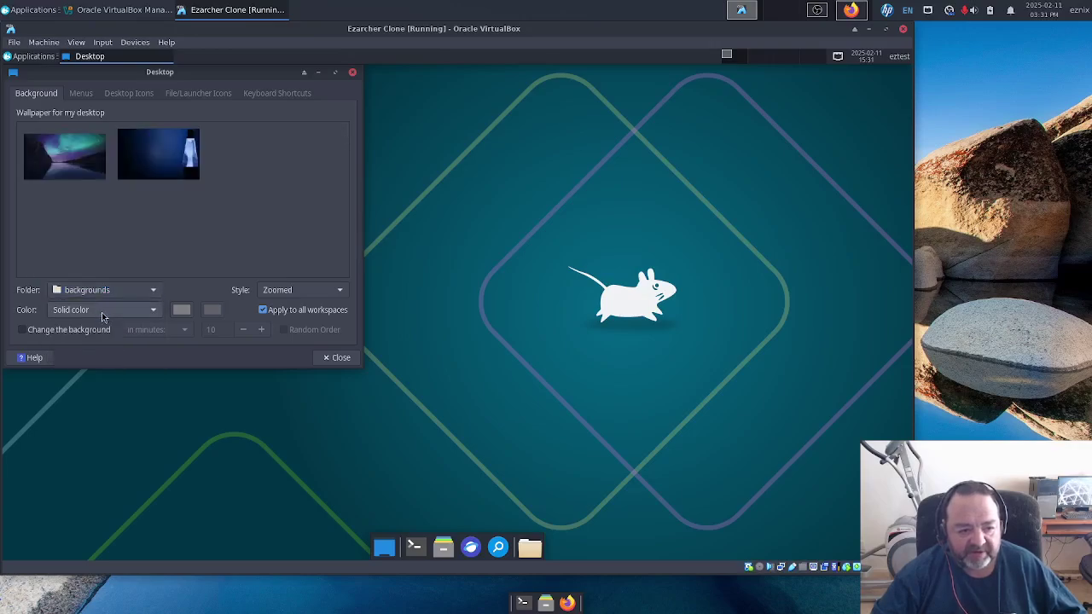
left_click(165, 163)
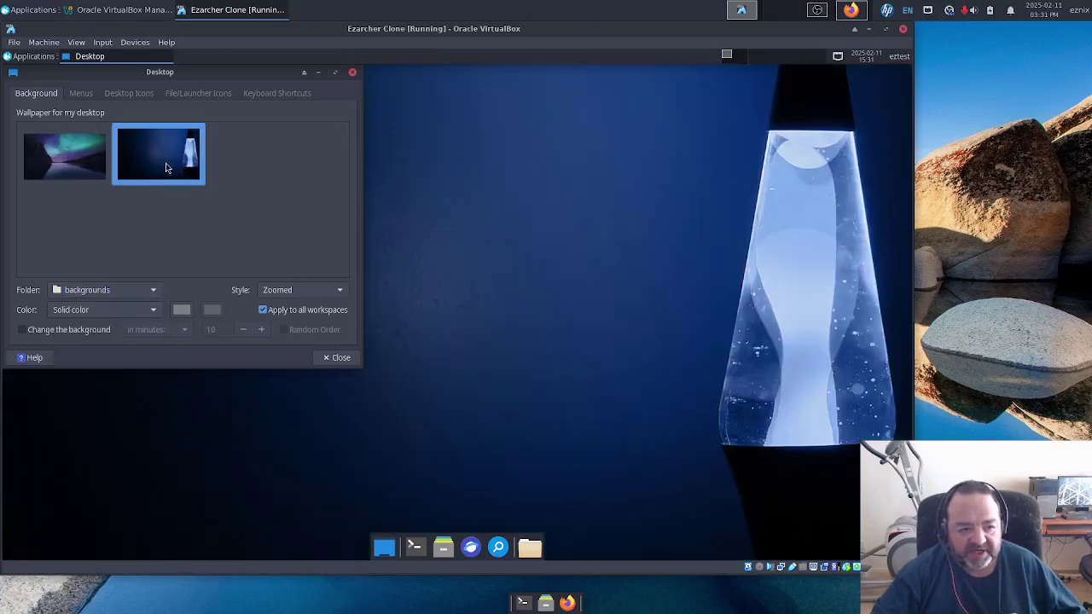
left_click(333, 358)
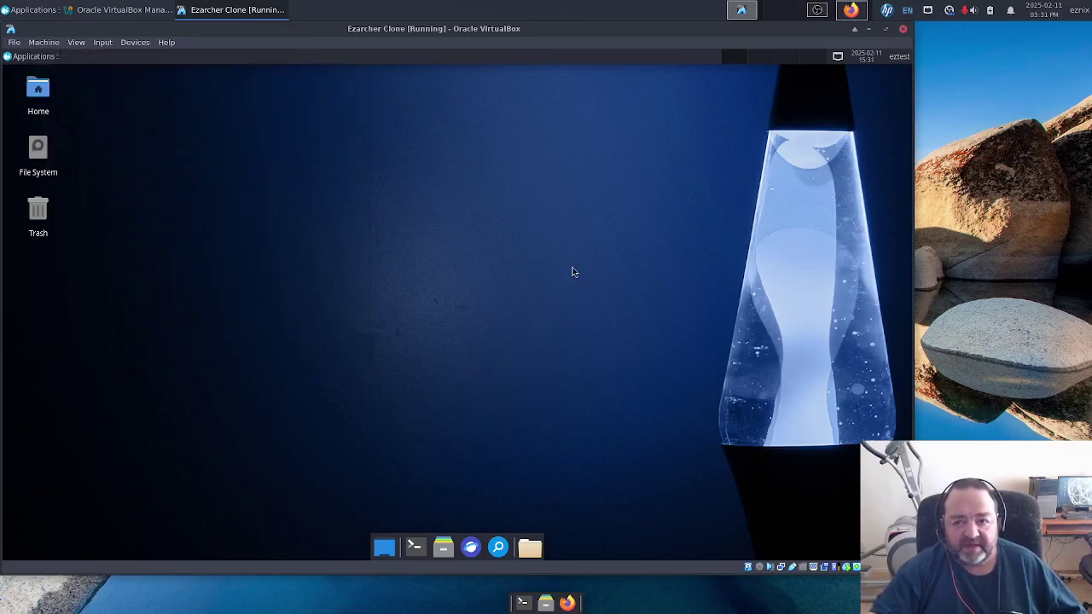
Add the PulseAudio Plugin to the top panel via Panel Preferences Items
right_click(510, 56)
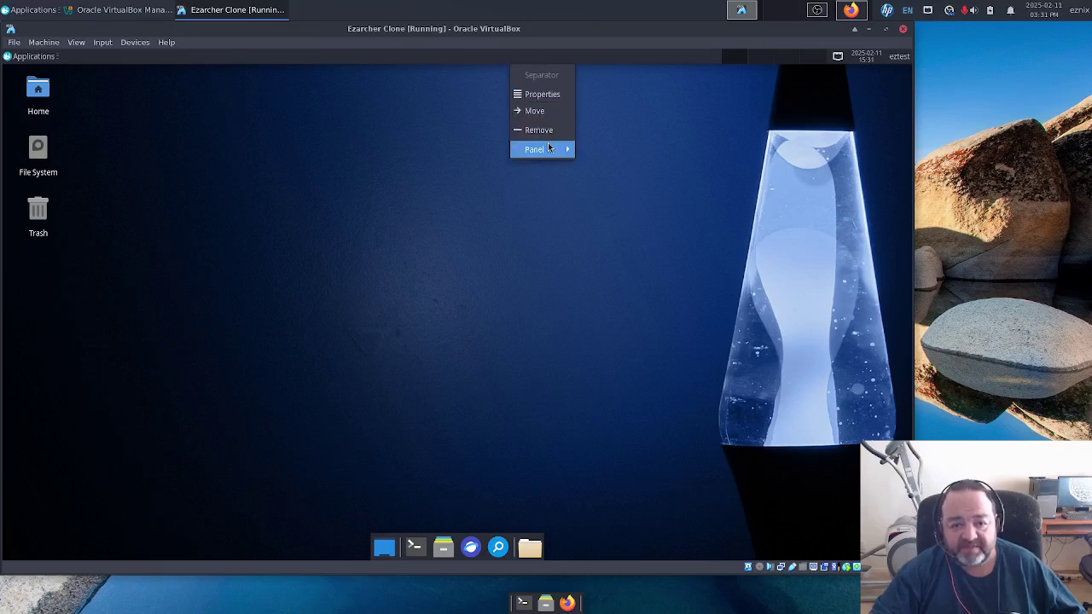
mouse_move(548, 145)
left_click(609, 167)
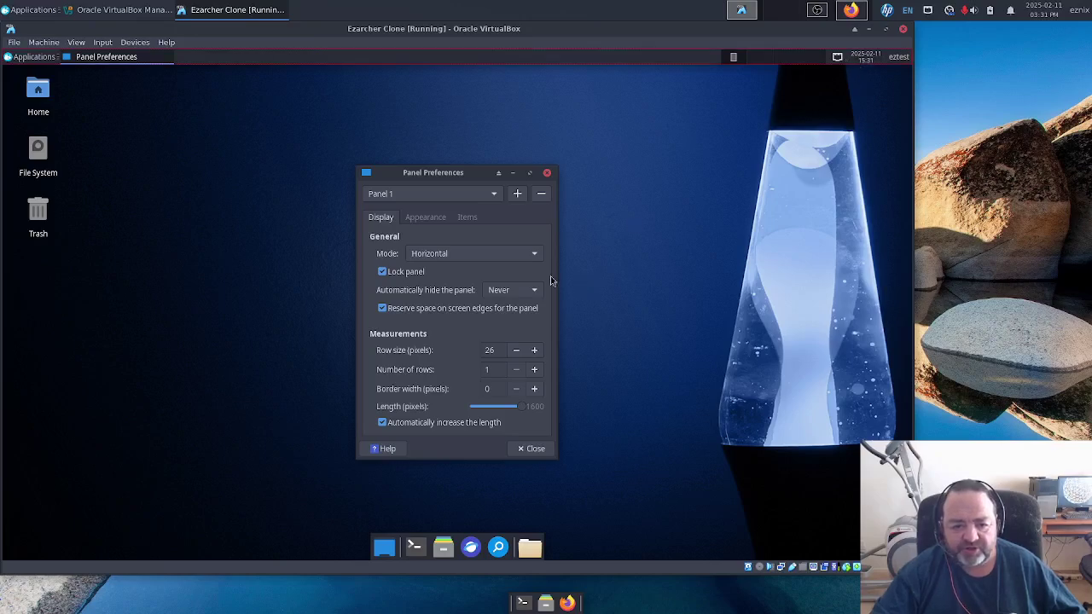
left_click(466, 218)
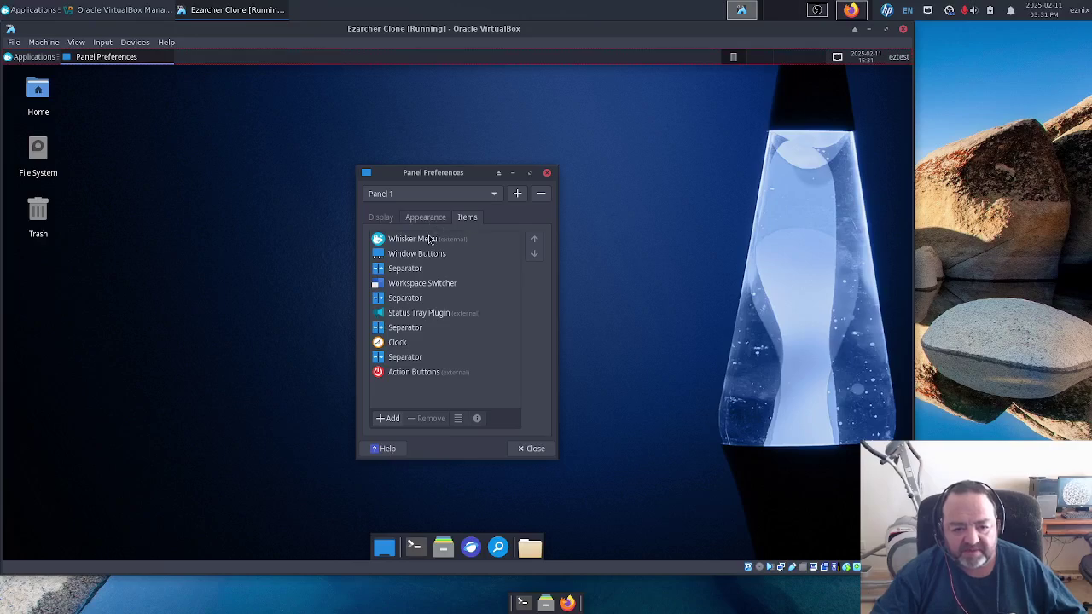
left_click(388, 418)
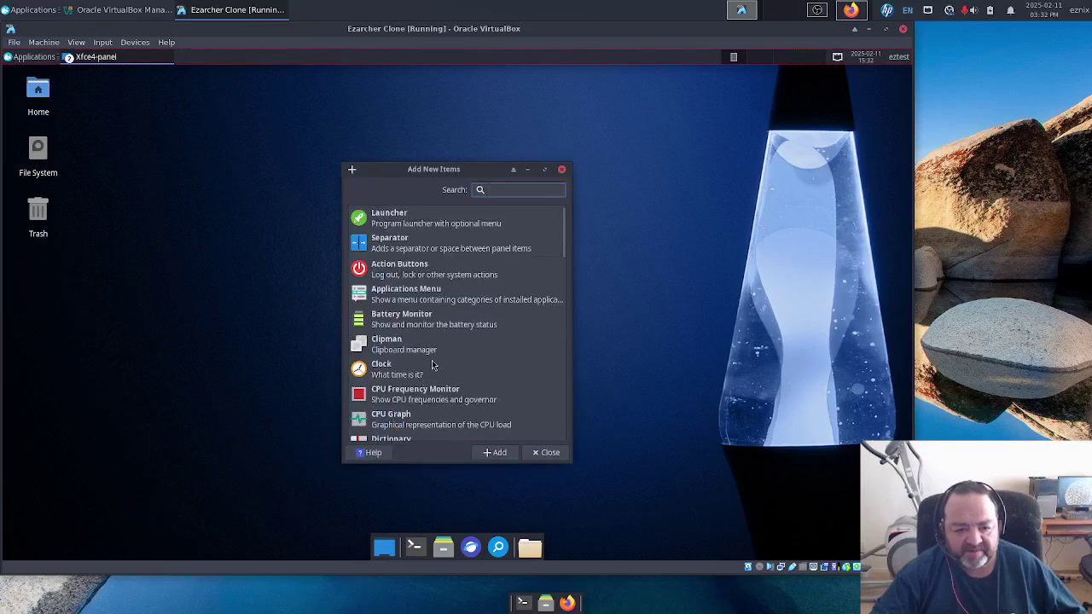
scroll(433, 365, "down", 5)
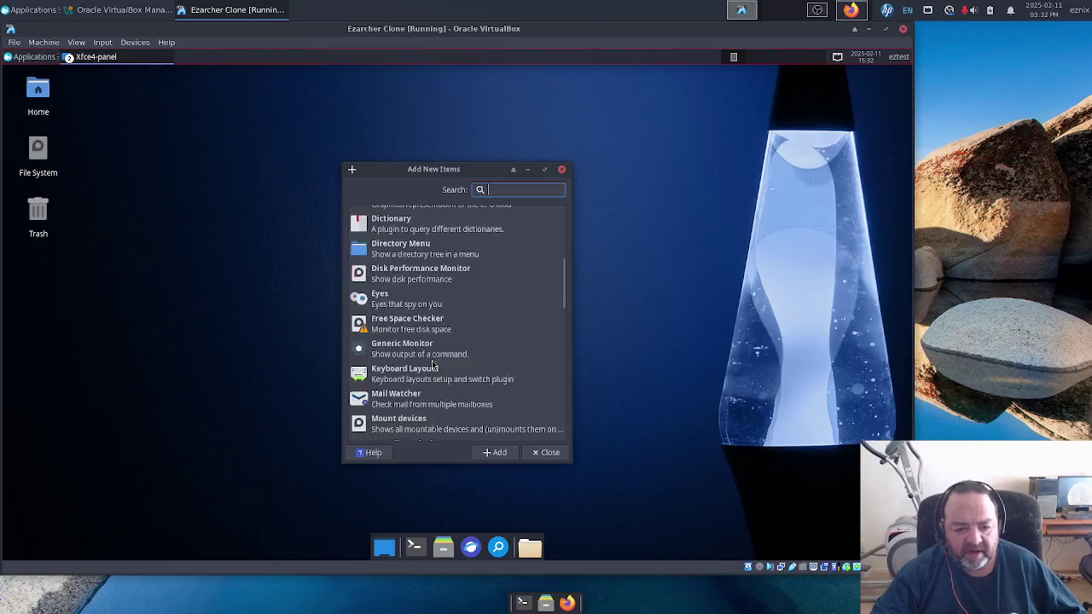
scroll(433, 366, "down", 5)
scroll(433, 365, "down", 3)
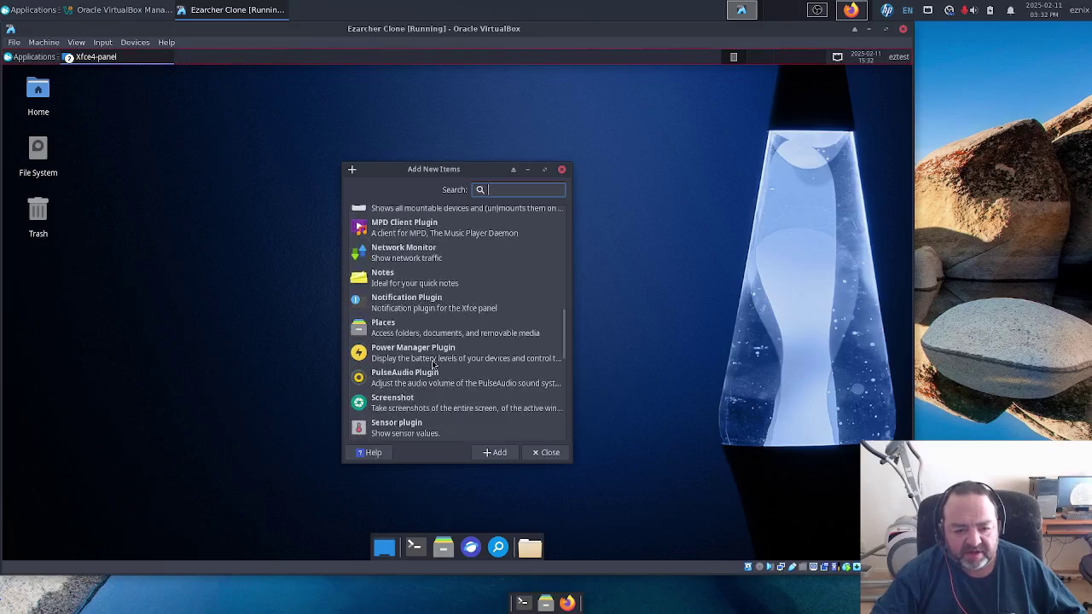
left_click(402, 386)
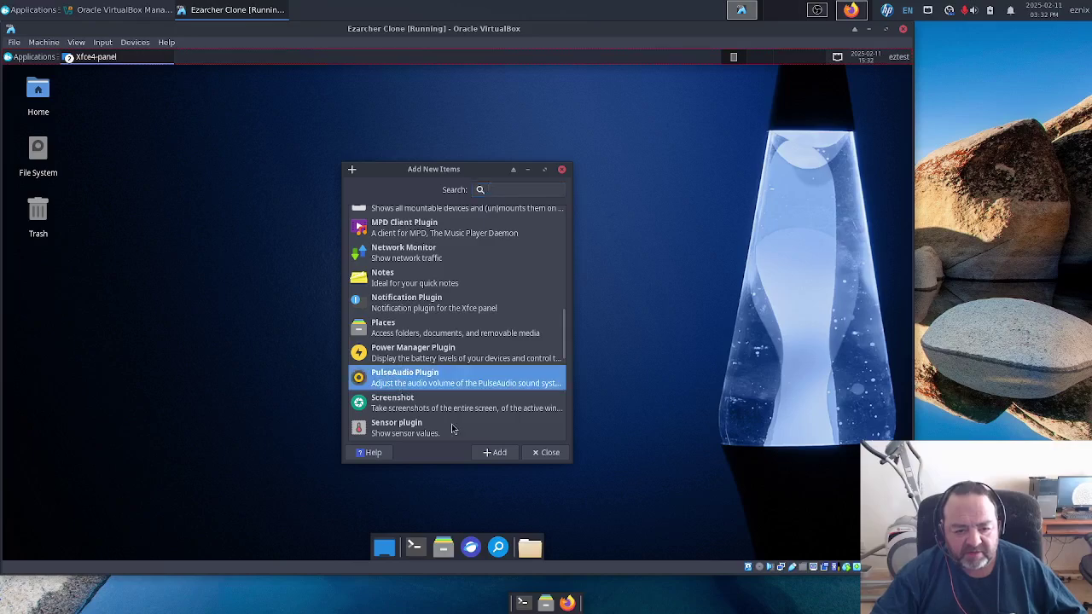
left_click(496, 453)
left_click(547, 452)
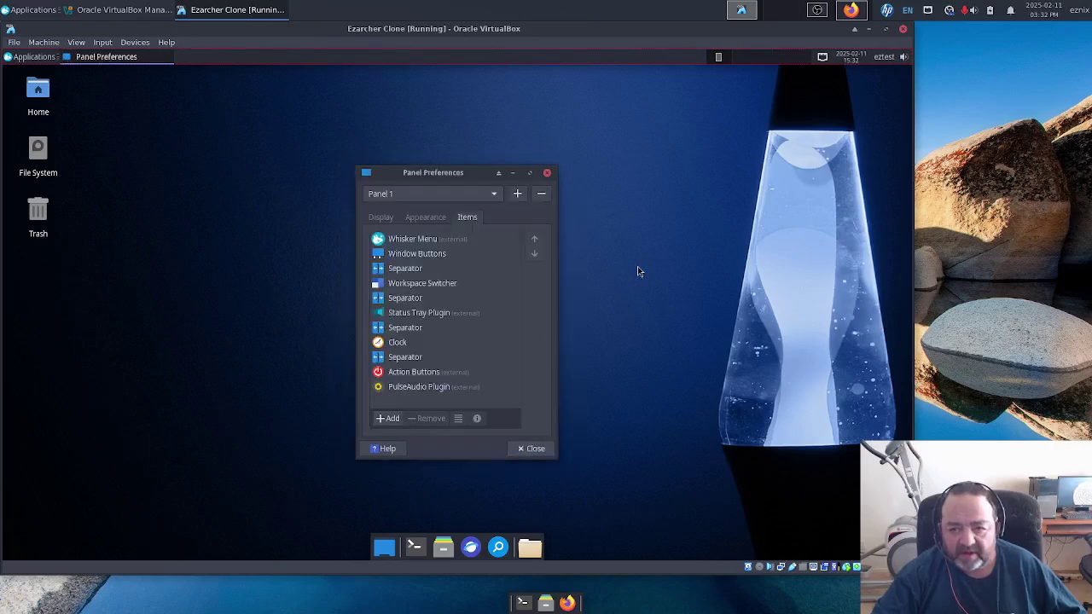
left_click(536, 448)
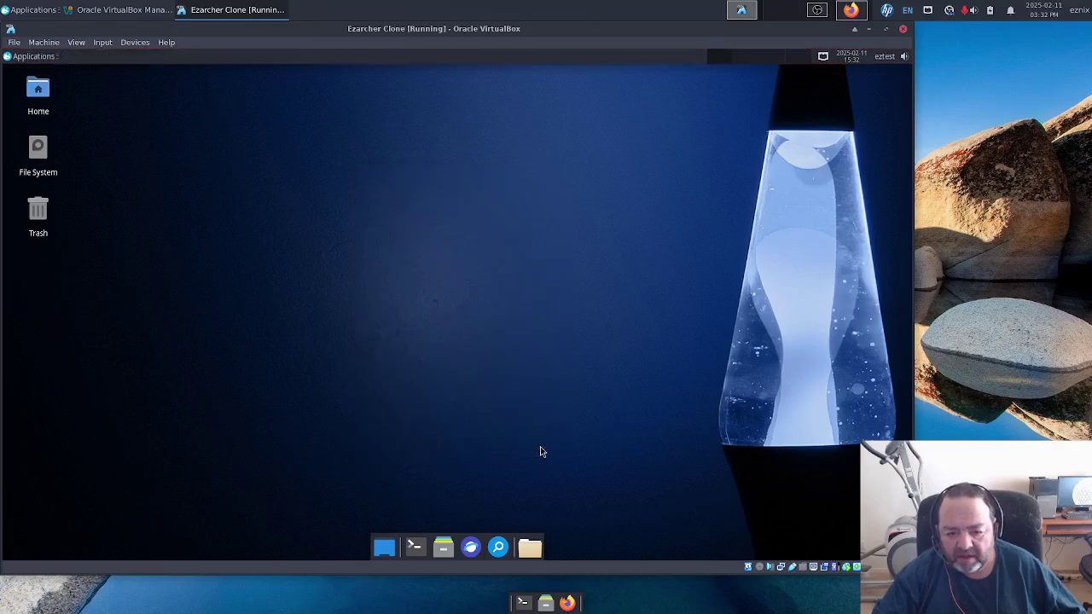
Move the PulseAudio Plugin up to sit just below the Status Tray Plugin
right_click(905, 58)
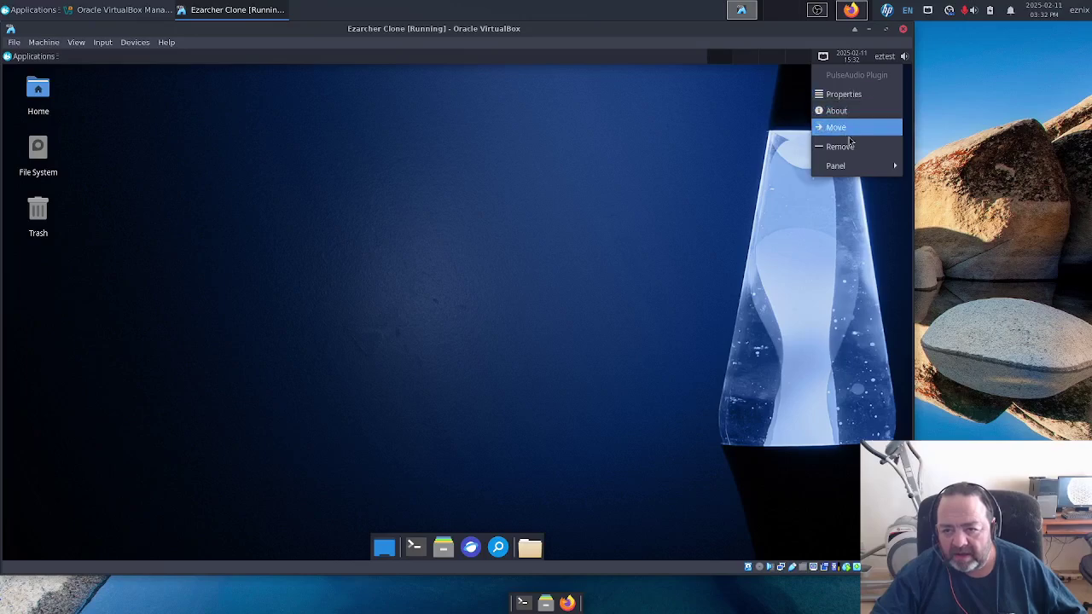
mouse_move(845, 167)
left_click(754, 182)
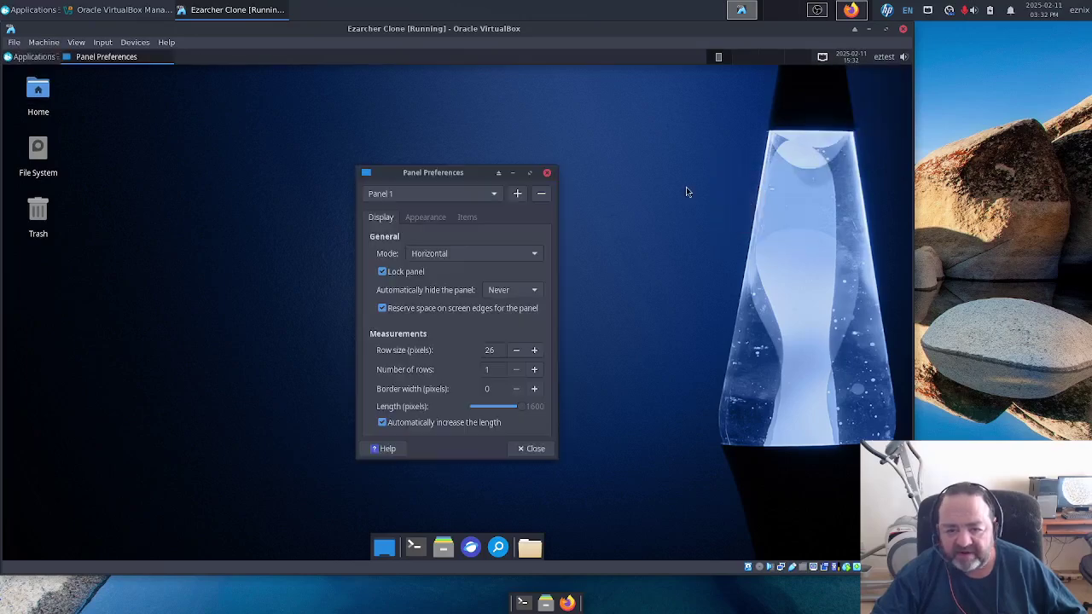
left_click(472, 221)
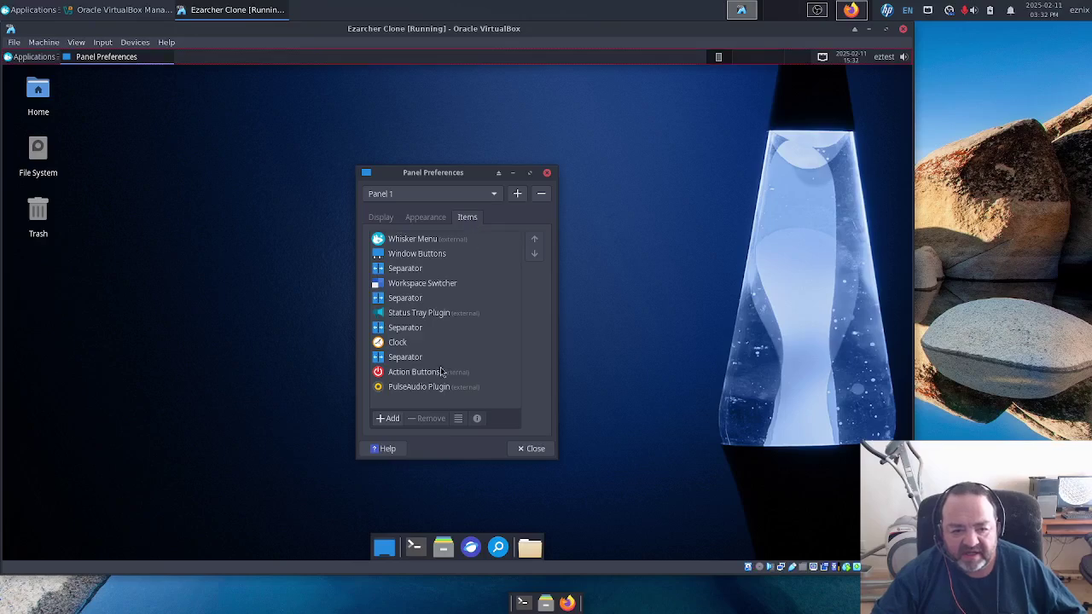
left_click(421, 389)
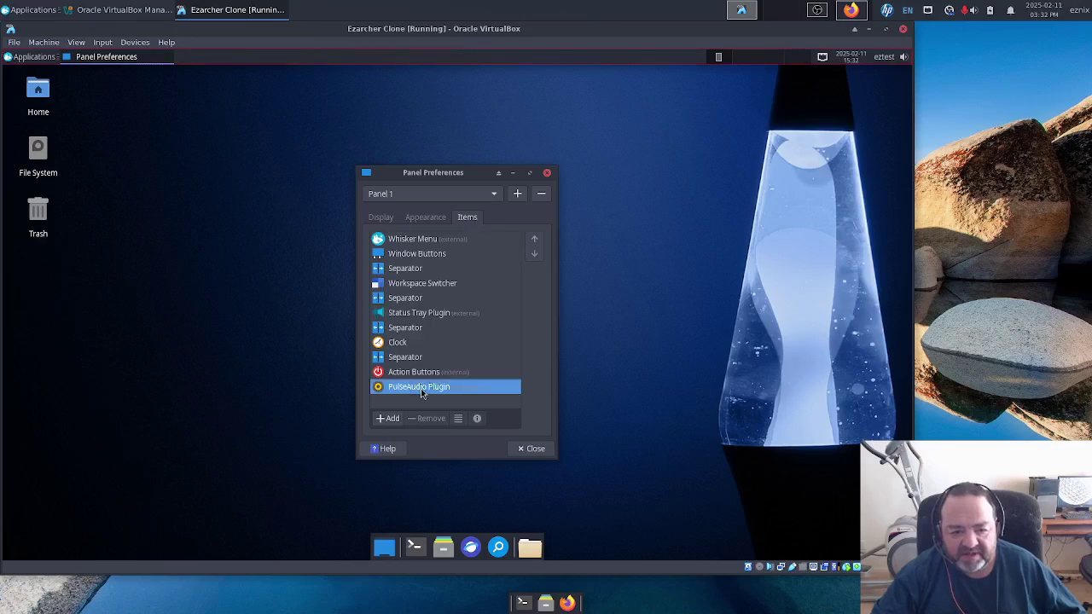
left_click(535, 240)
double_click(534, 239)
left_click(534, 239)
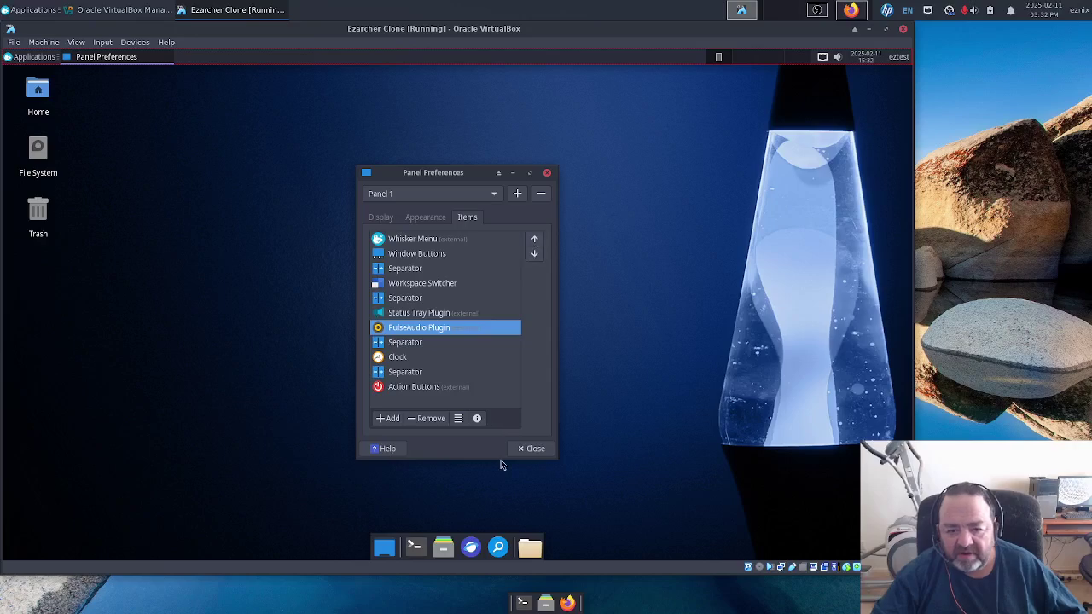
left_click(532, 449)
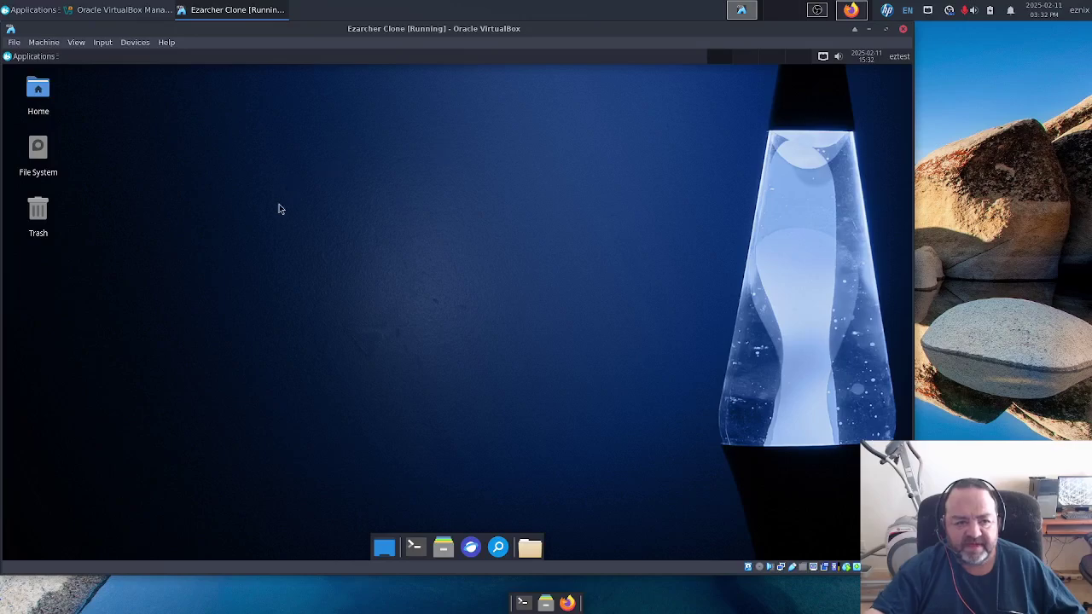
double_click(40, 91)
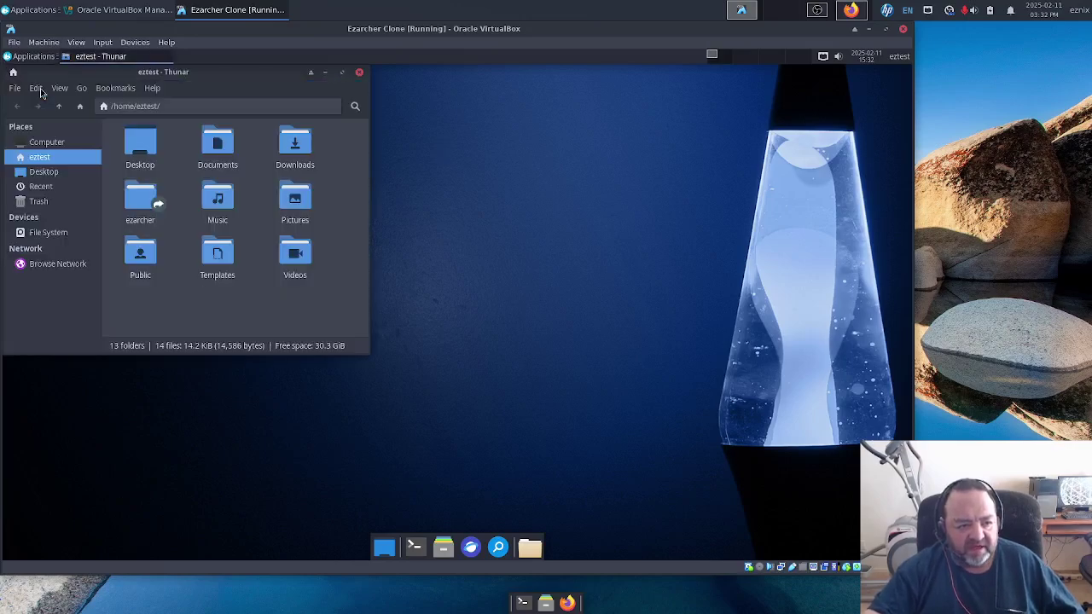
left_click_drag(134, 74, 466, 175)
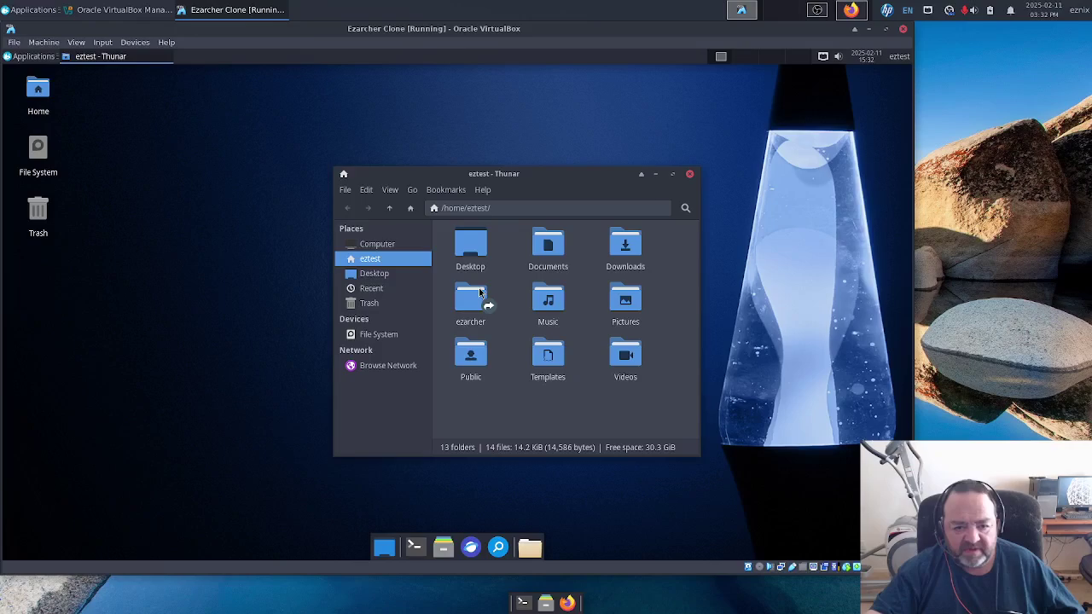
double_click(477, 309)
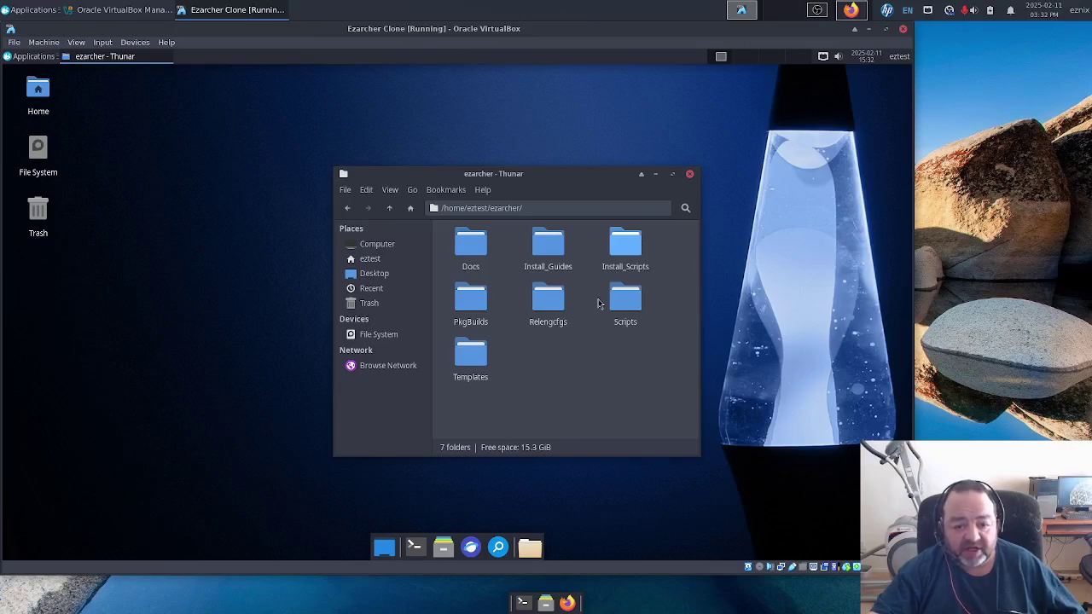
double_click(478, 300)
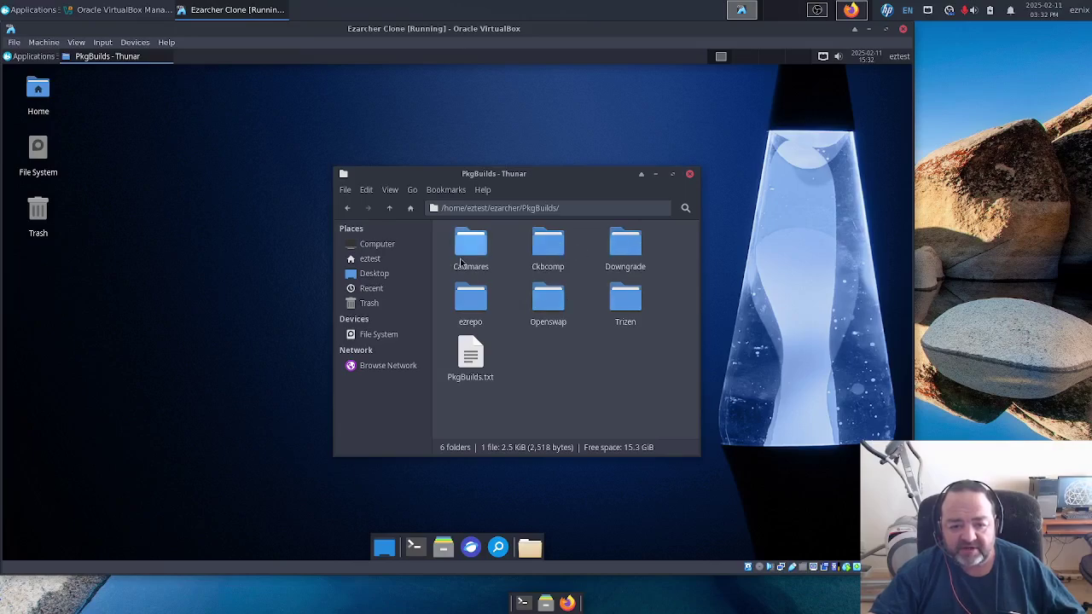
left_click(390, 211)
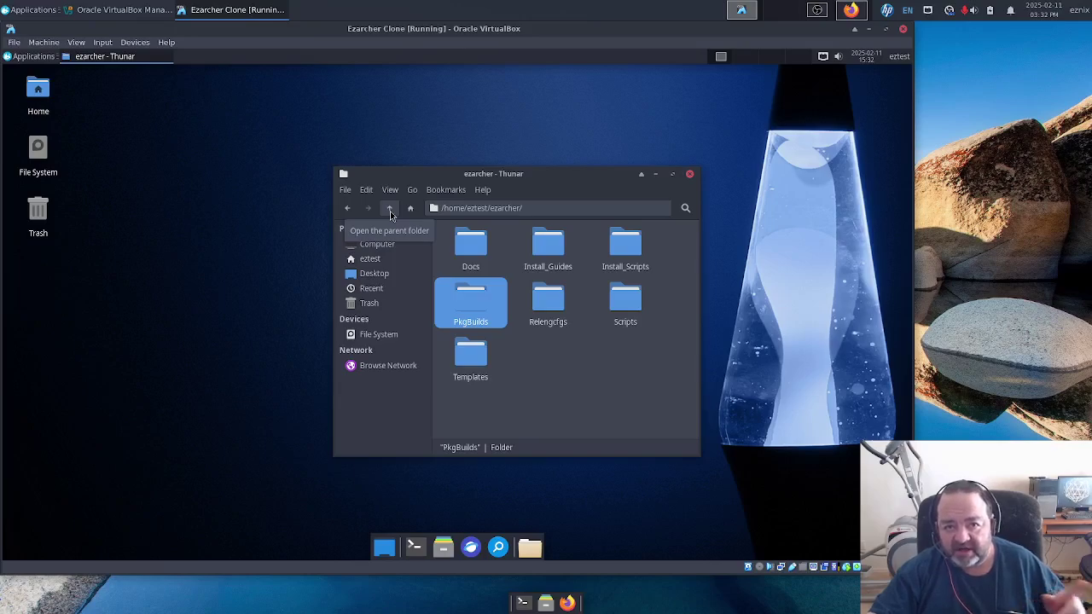
double_click(637, 308)
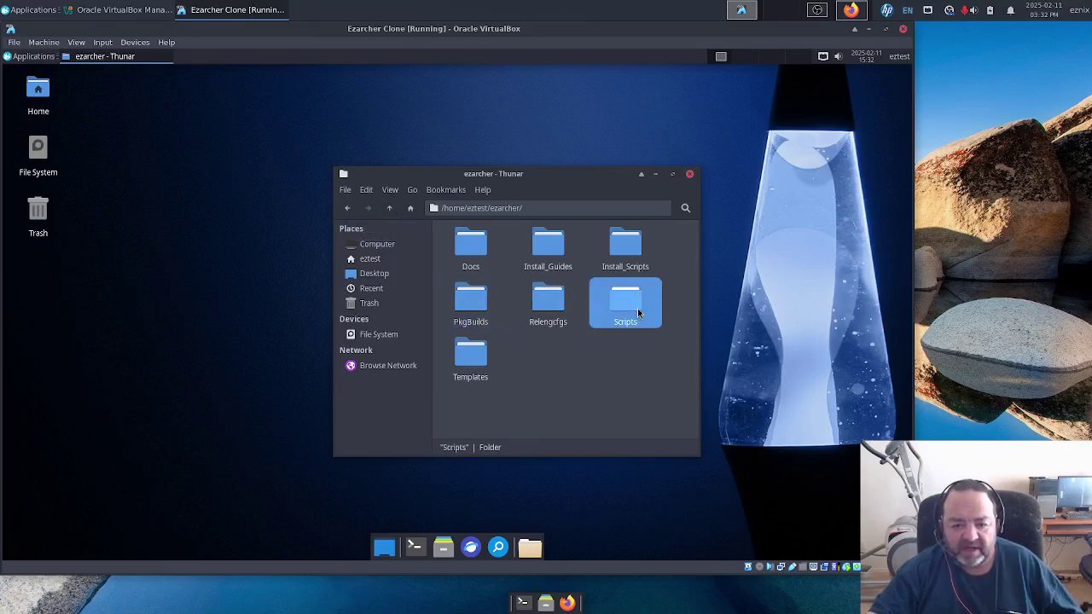
left_click(389, 209)
double_click(487, 367)
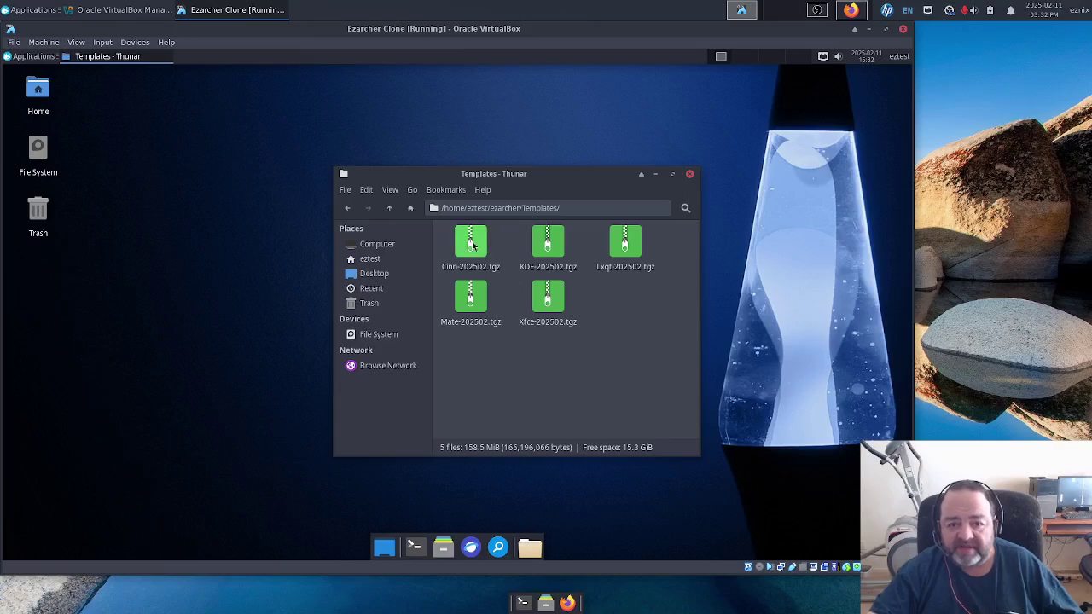
left_click(388, 210)
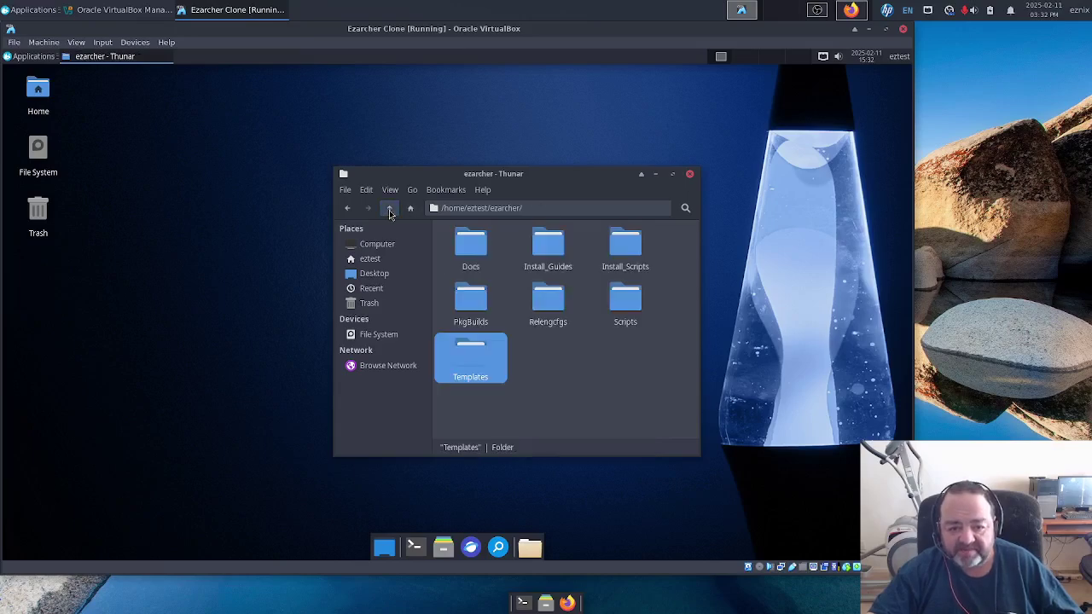
double_click(483, 252)
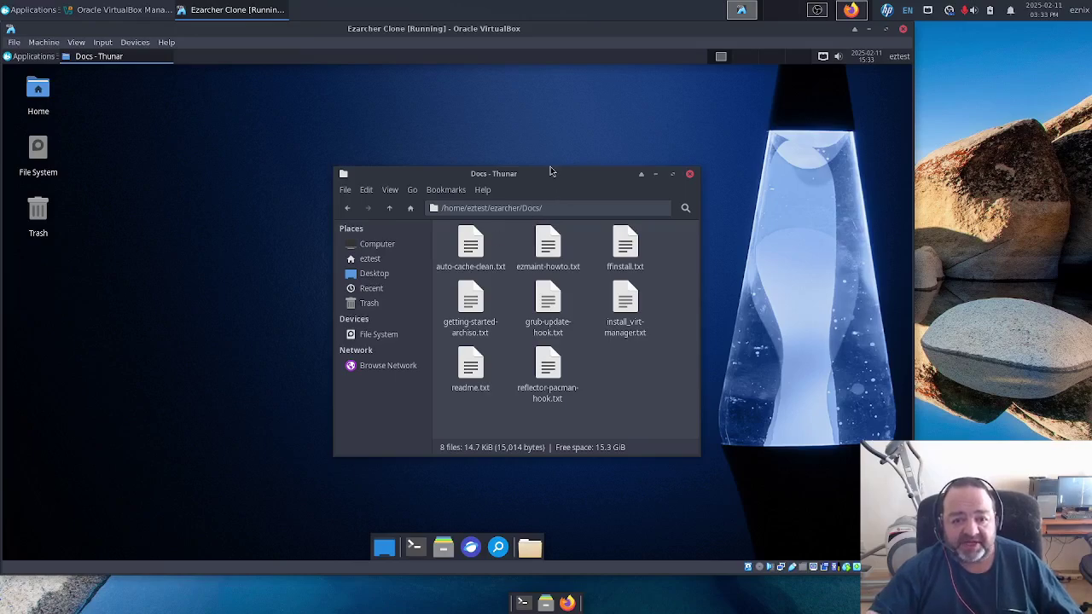
left_click(690, 174)
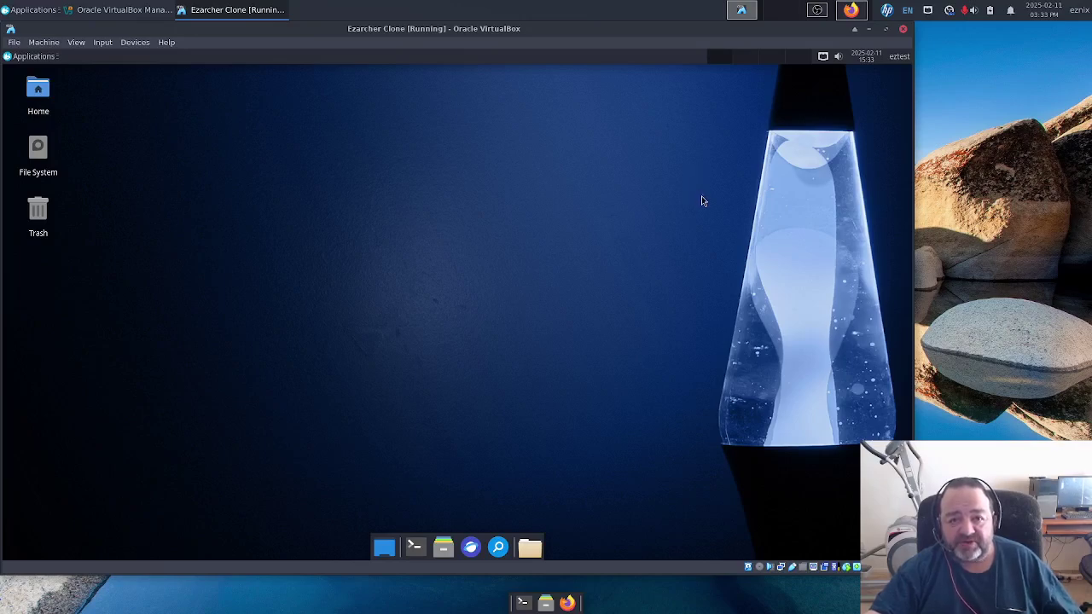
left_click(852, 11)
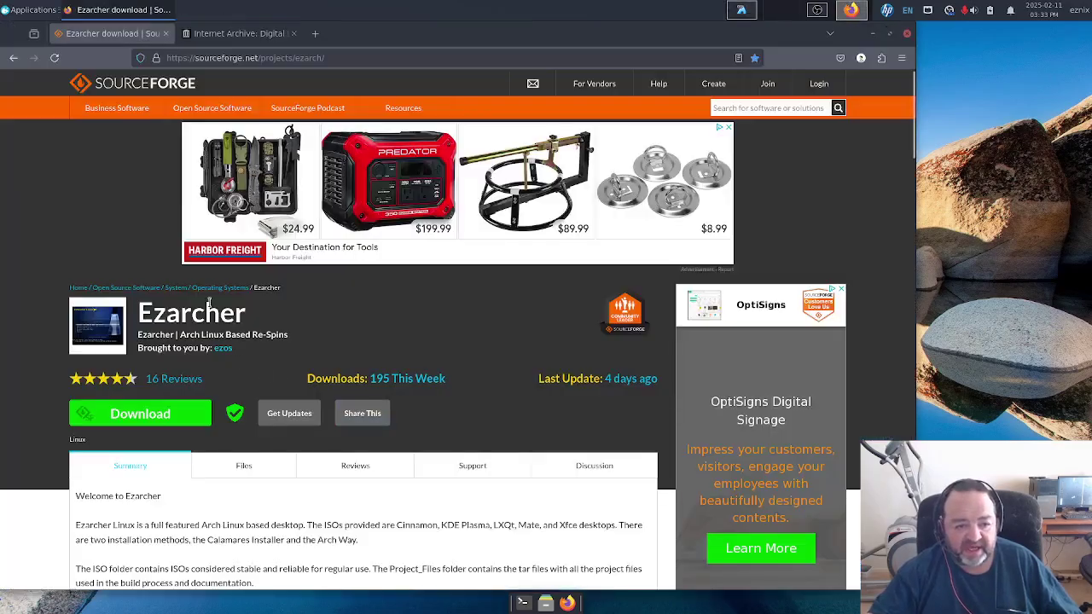